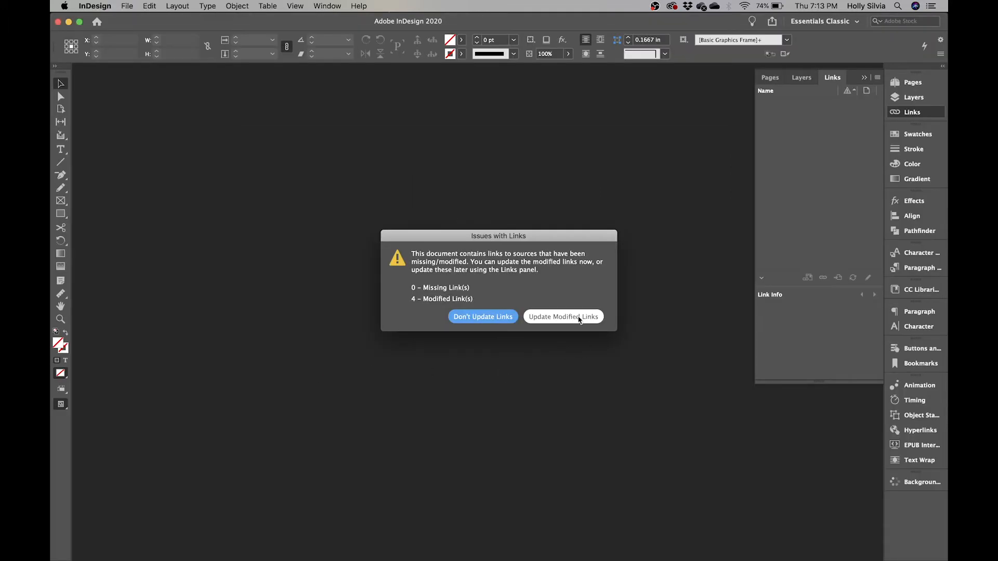
Update the document's modified links and switch the screen mode to Normal so frames and guides show.
click(587, 318)
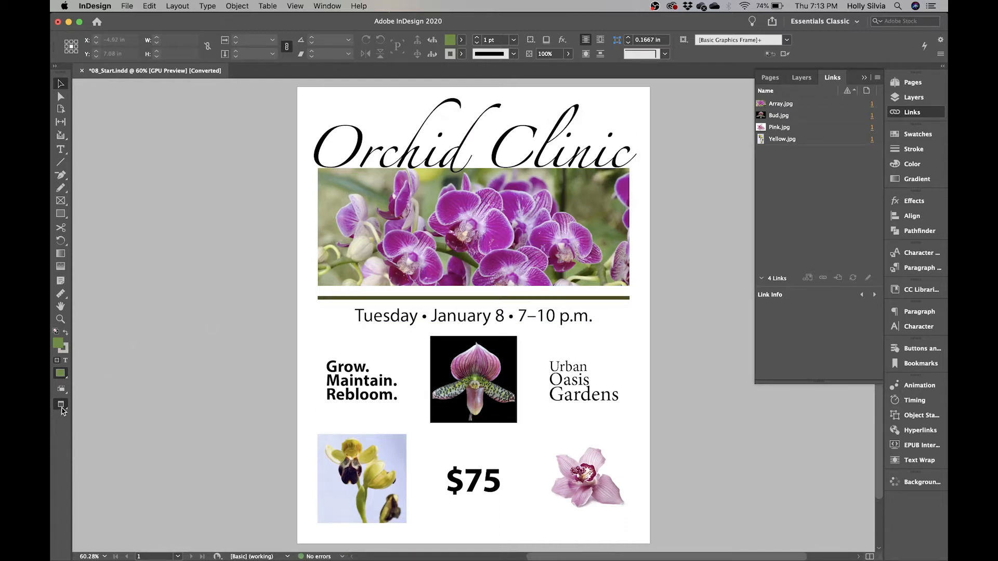
drag(61, 411, 110, 419)
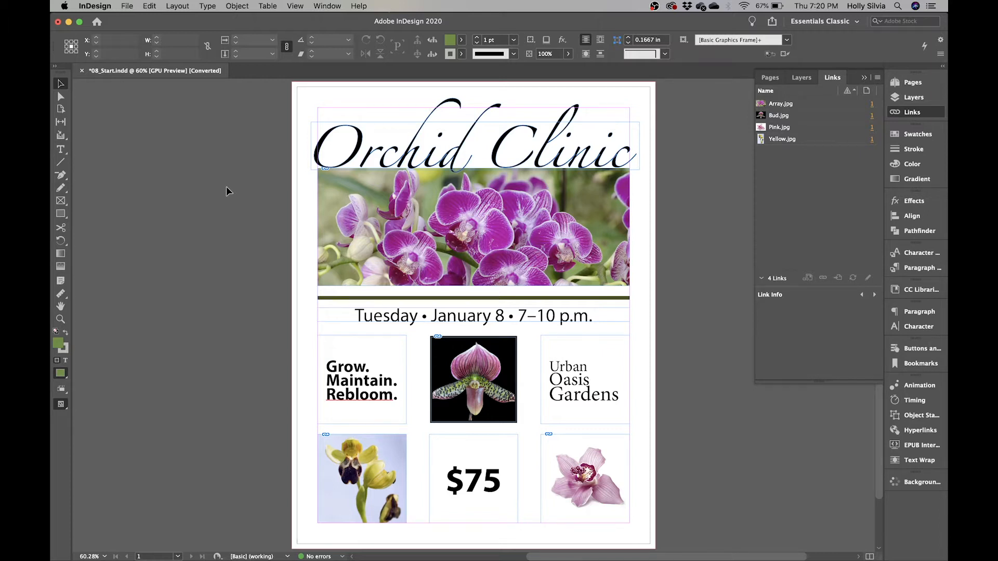
Review the Color Settings, including working spaces, color management policies and available presets, and leave them without applying changes.
click(149, 7)
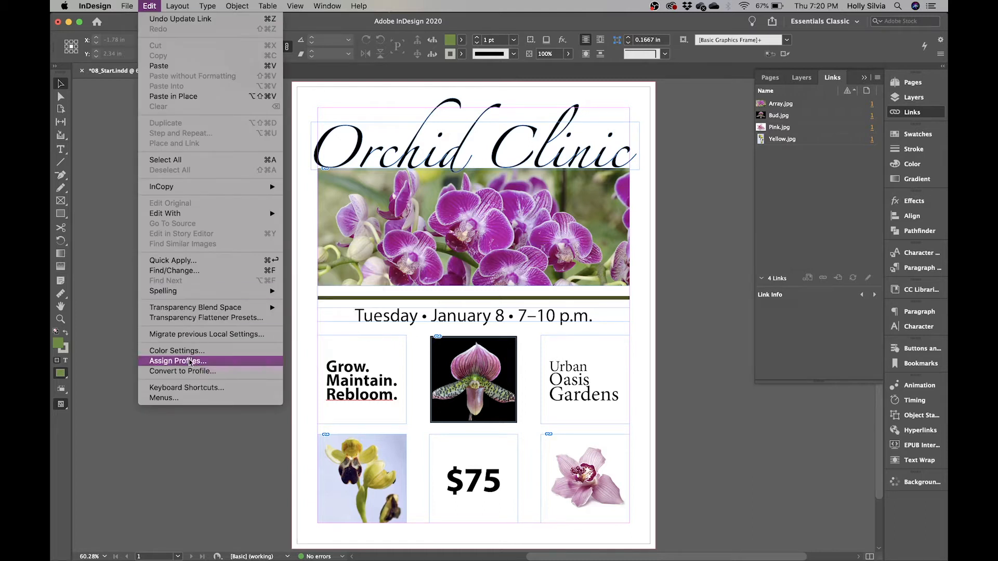
click(177, 351)
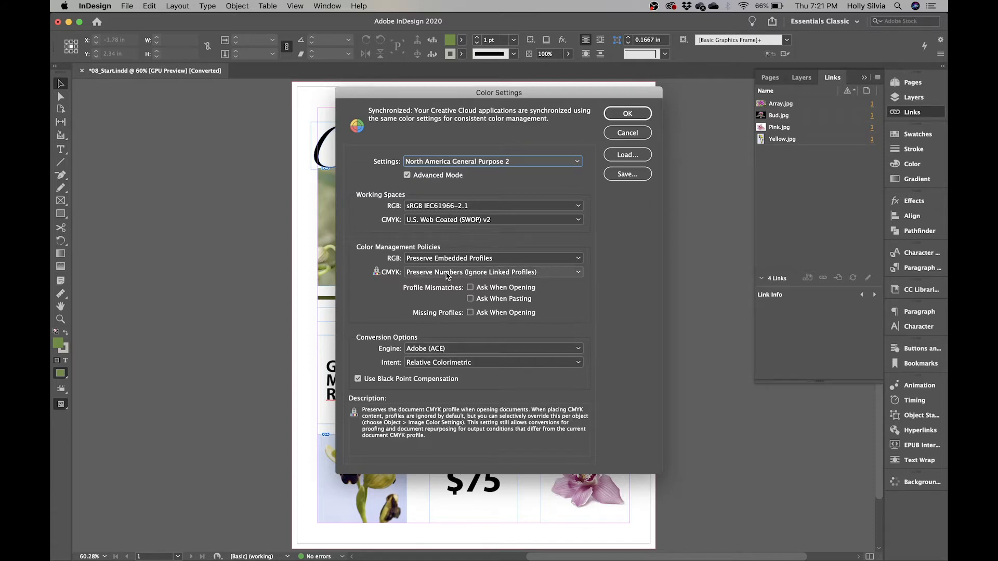
click(454, 162)
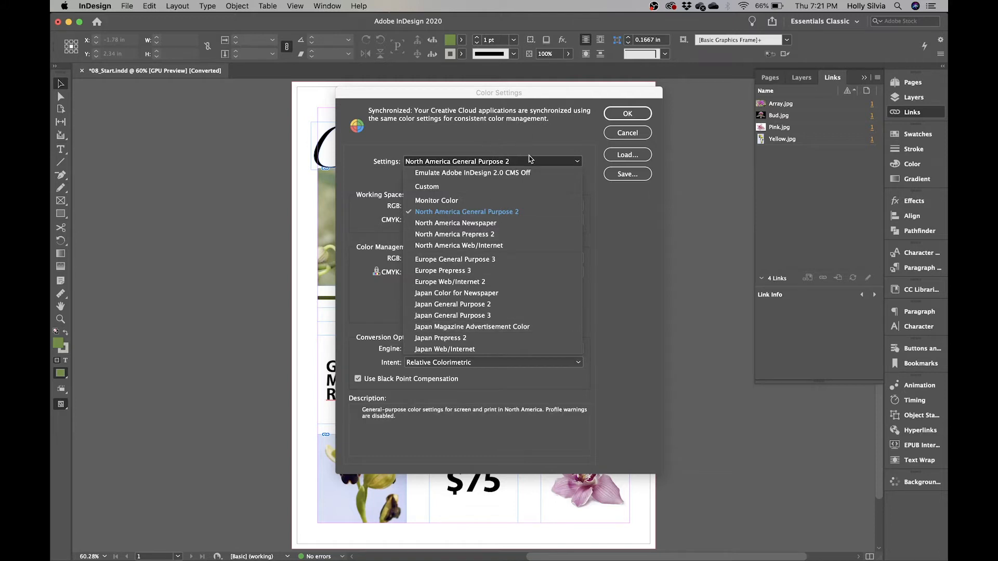
click(570, 139)
click(629, 134)
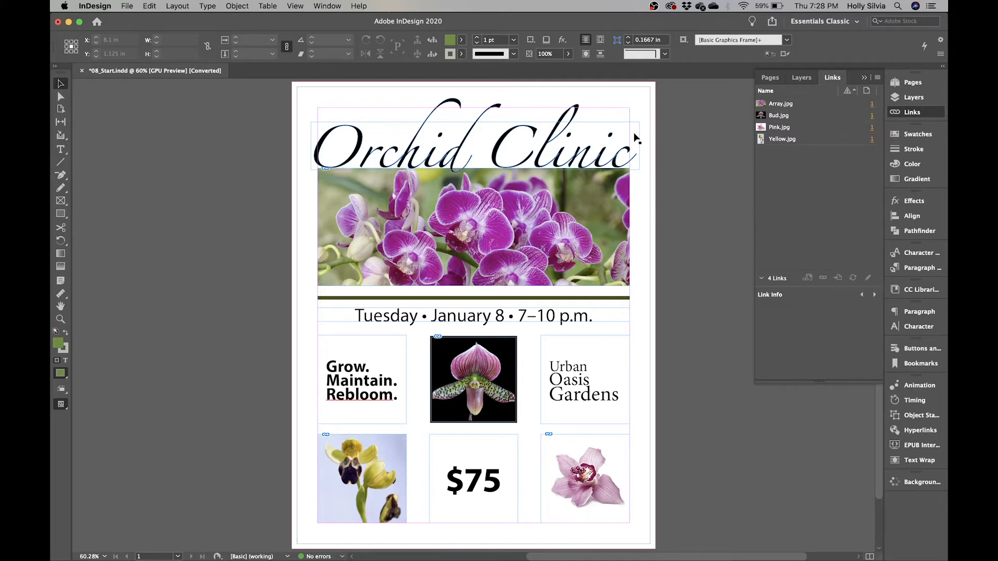
Turn on Proof Colors to soft-proof the flyer with the document's CMYK profile.
click(295, 6)
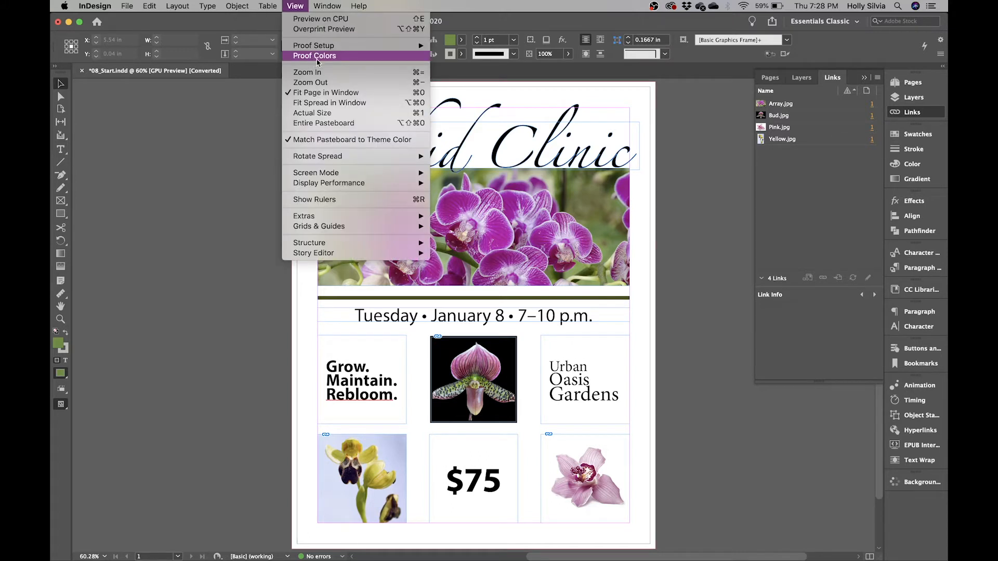
mouse_move(314, 51)
click(319, 58)
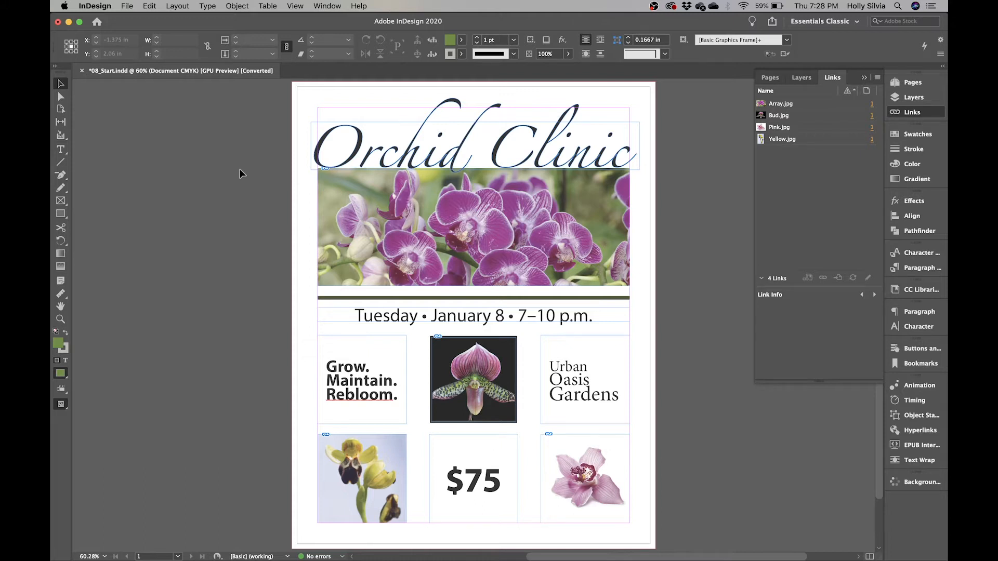
Soft-proof the flyer with a custom proof condition simulating Dot Gain 20%, and turn Proof Colors off.
click(296, 6)
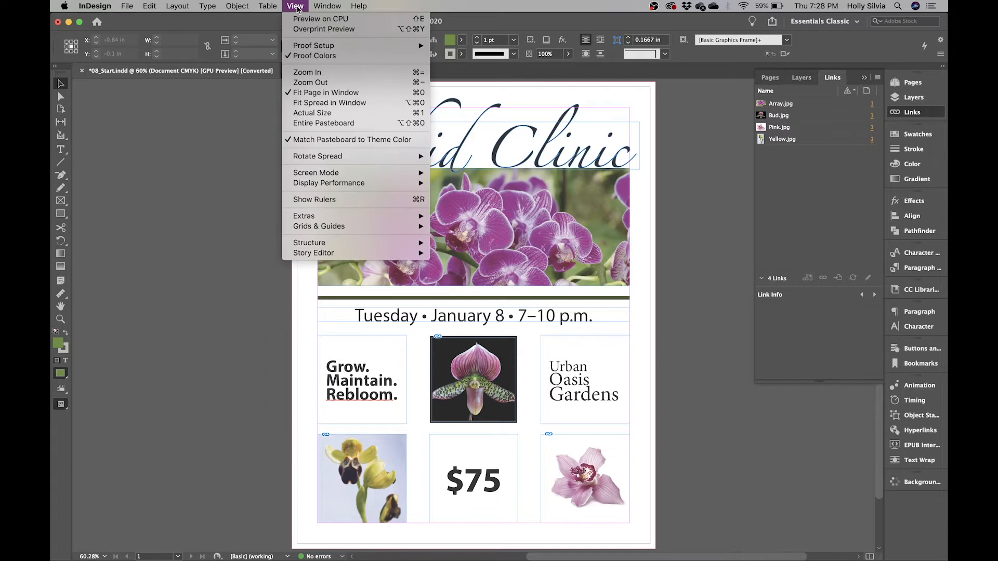
mouse_move(309, 46)
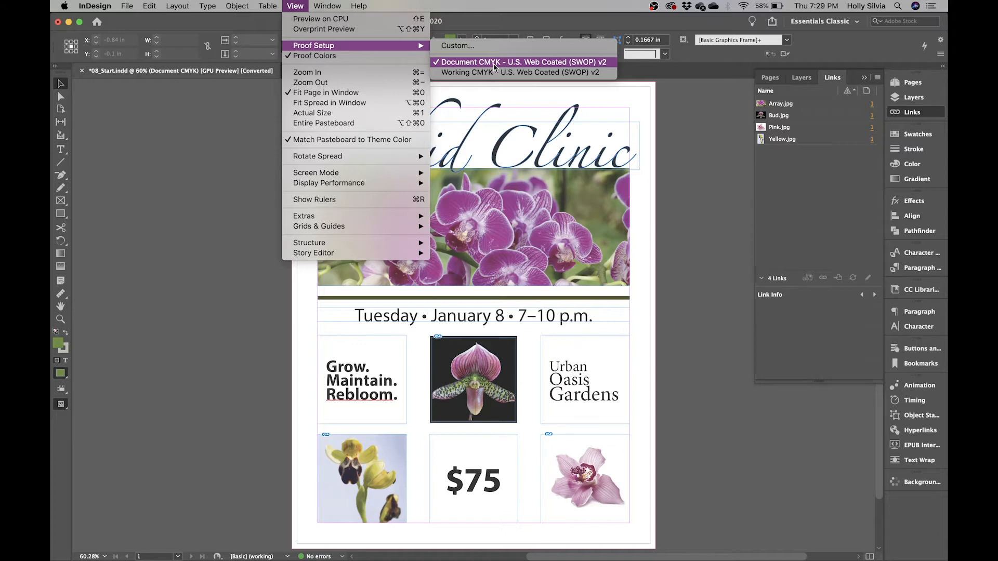
click(461, 50)
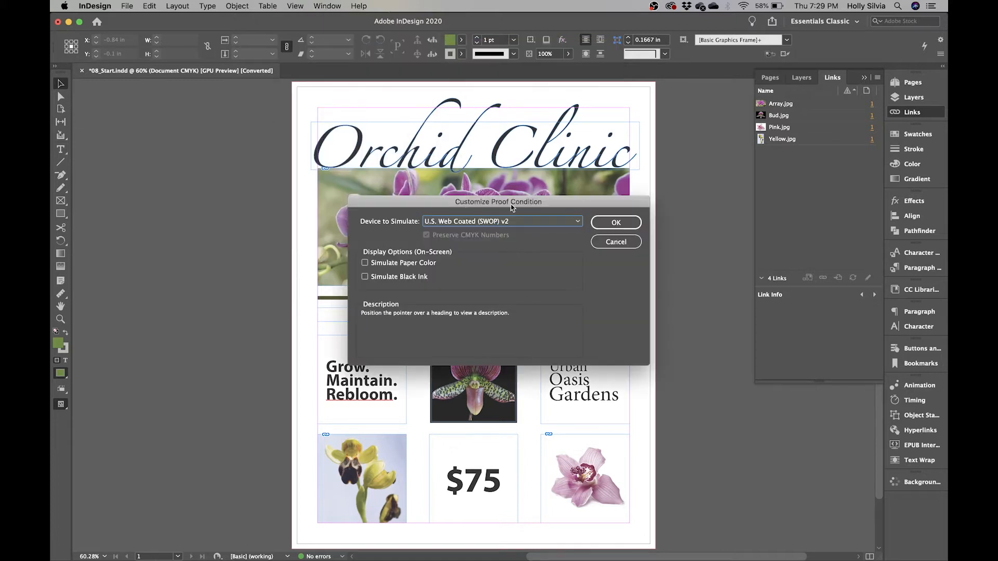
drag(517, 204, 266, 198)
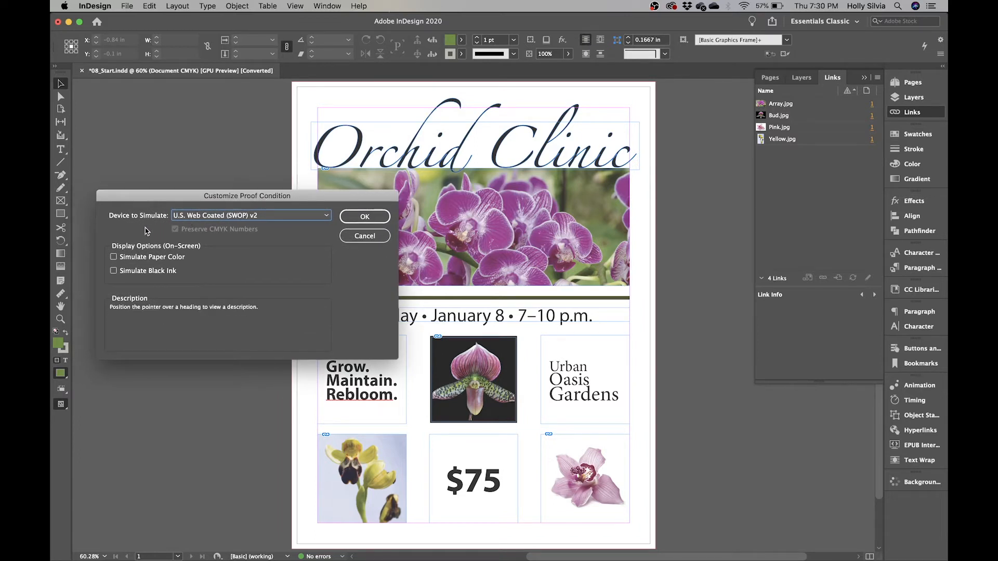
click(236, 216)
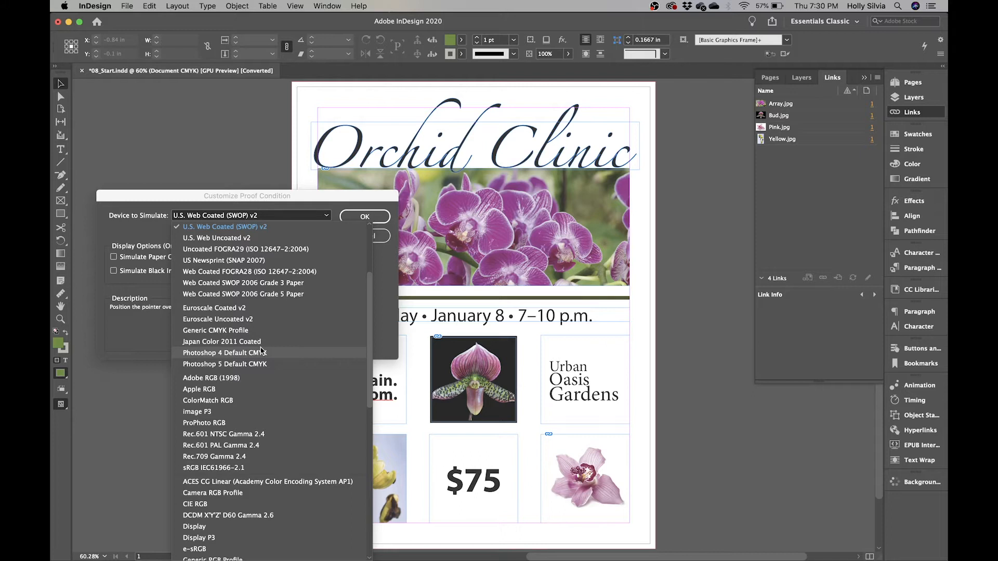
scroll(272, 420, down, 10)
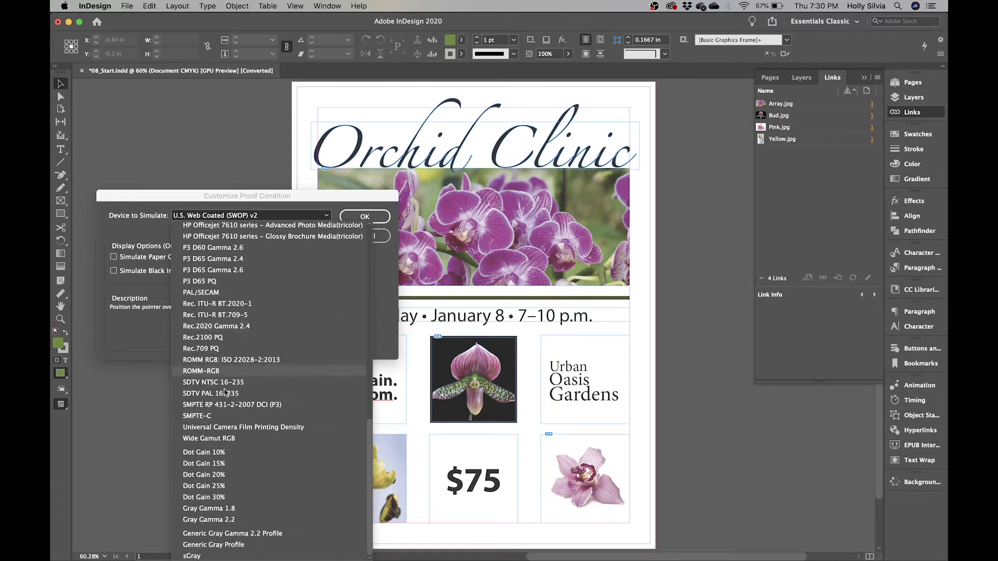
click(203, 475)
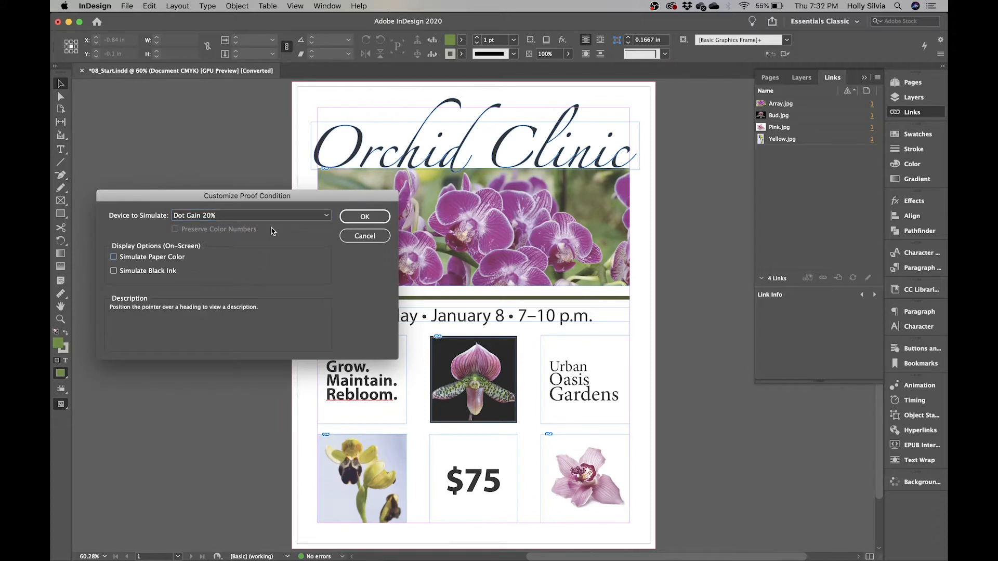
click(366, 221)
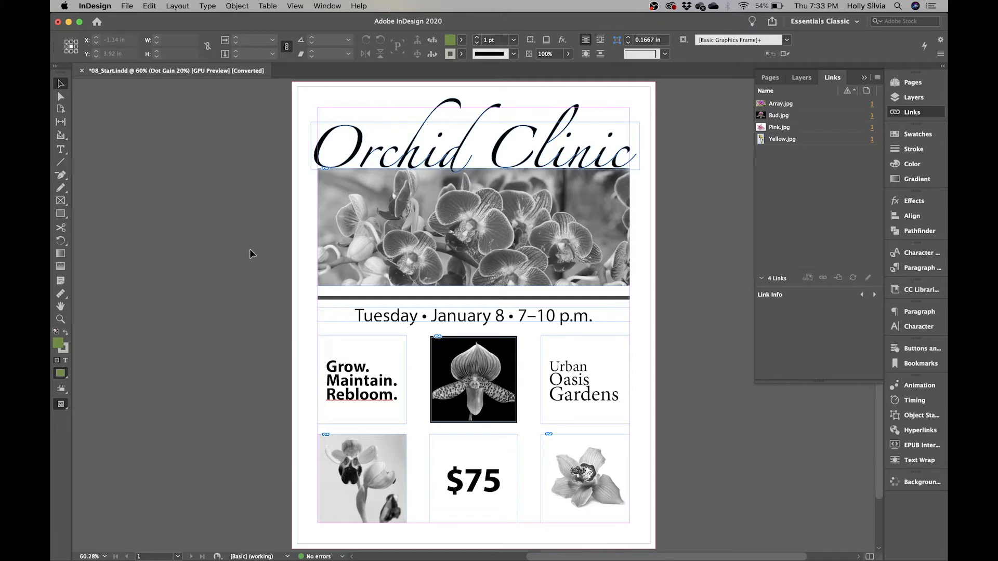
click(299, 7)
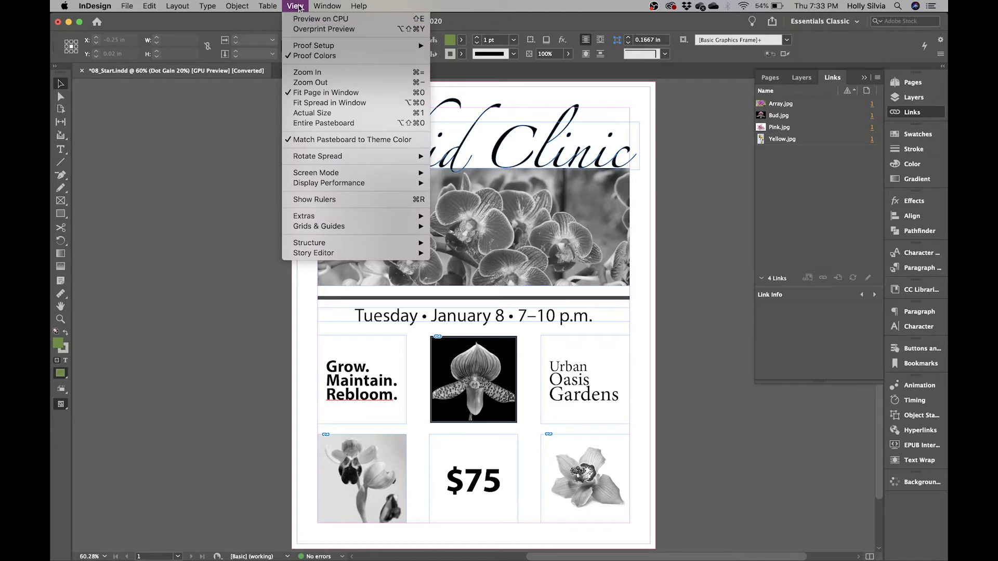
click(306, 60)
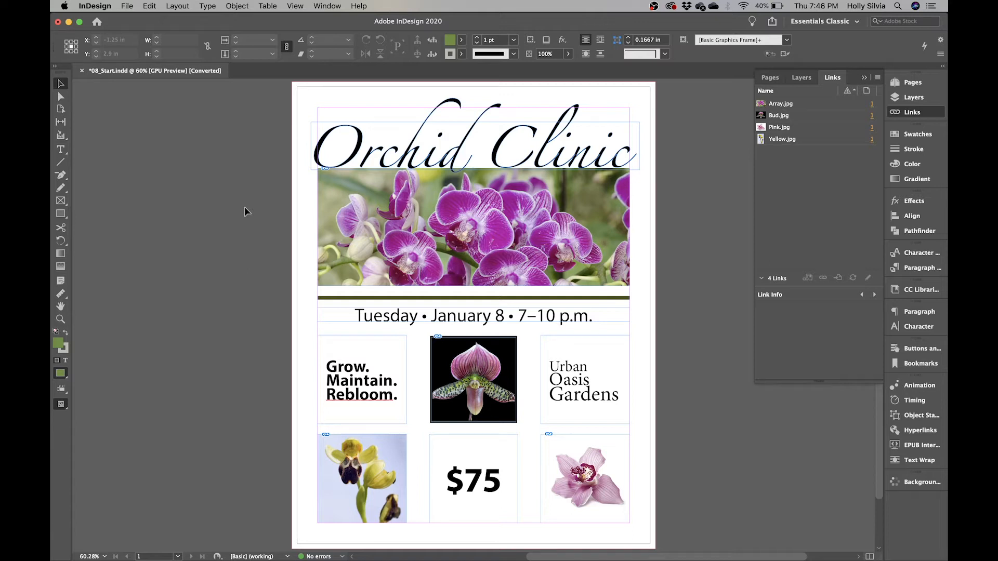
Display the Preflight error list for the flyer, close it and bring it up again.
double_click(301, 557)
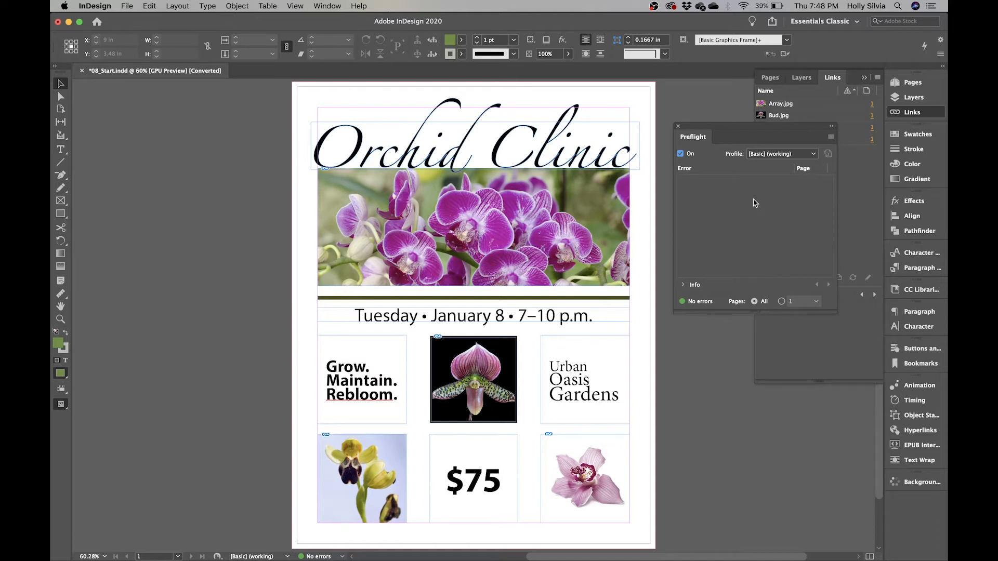
click(678, 126)
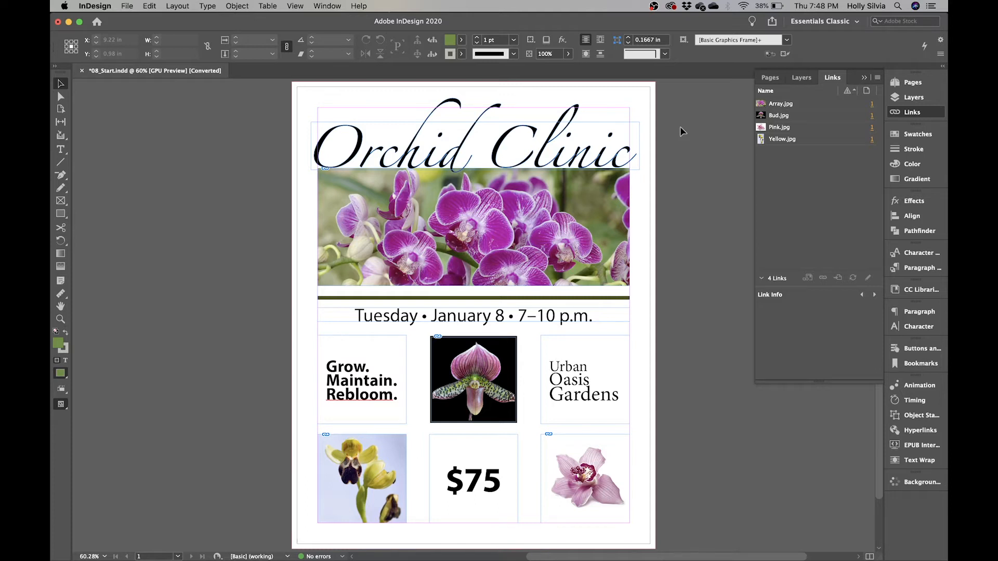
click(324, 6)
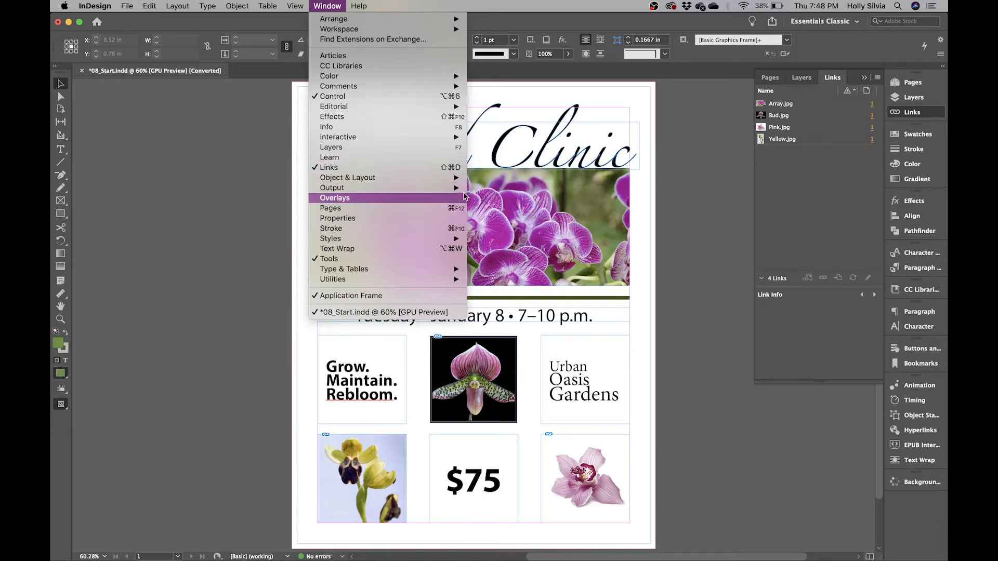
mouse_move(460, 189)
click(496, 209)
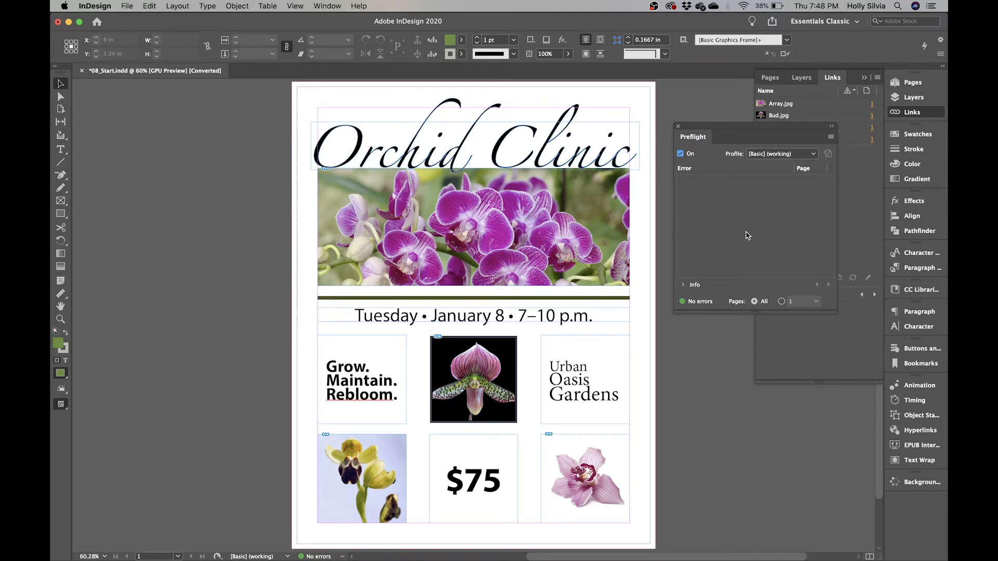
Load Ad Profile.idpp from the Lesson08 folder into the preflight profile definitions.
click(831, 137)
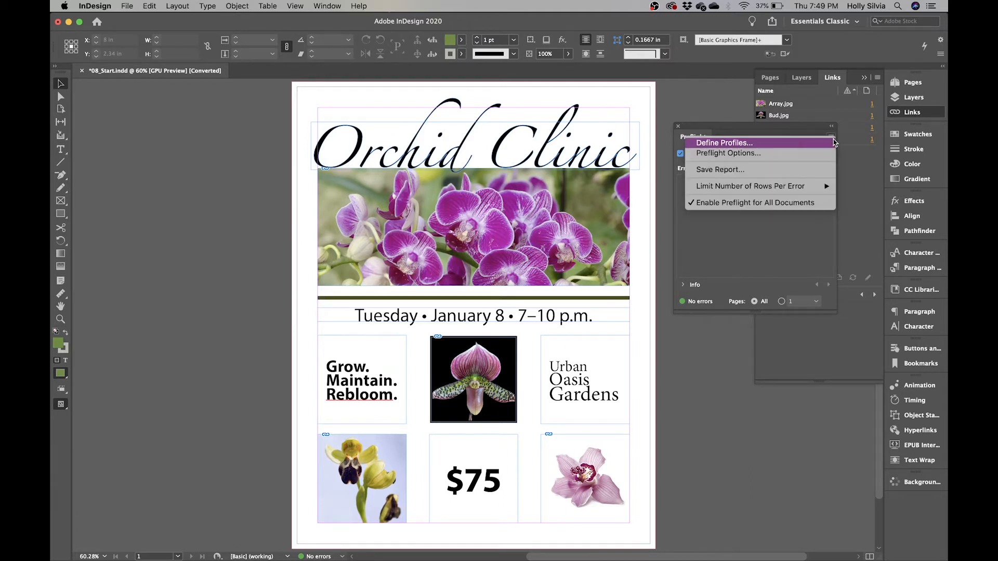
click(728, 145)
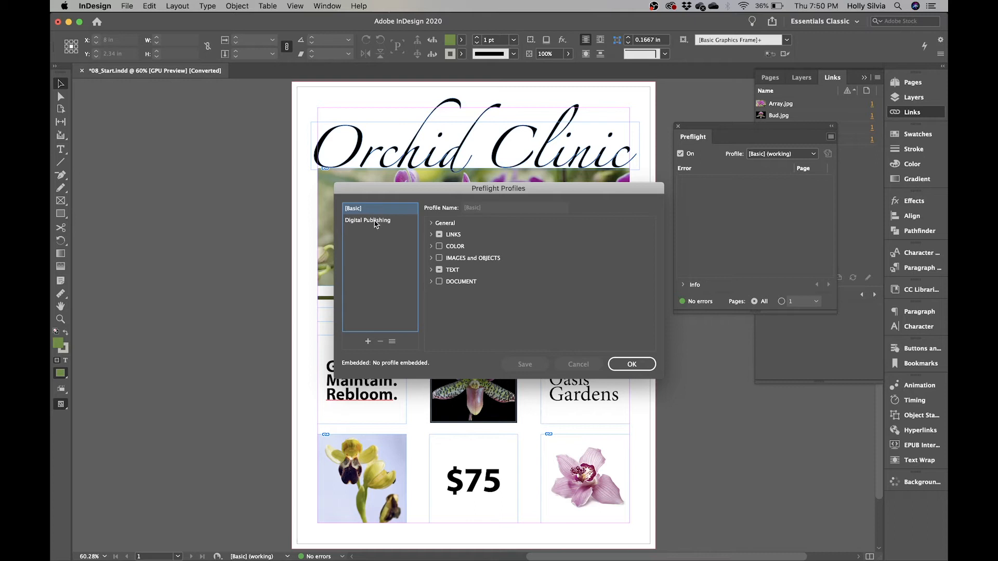
click(376, 221)
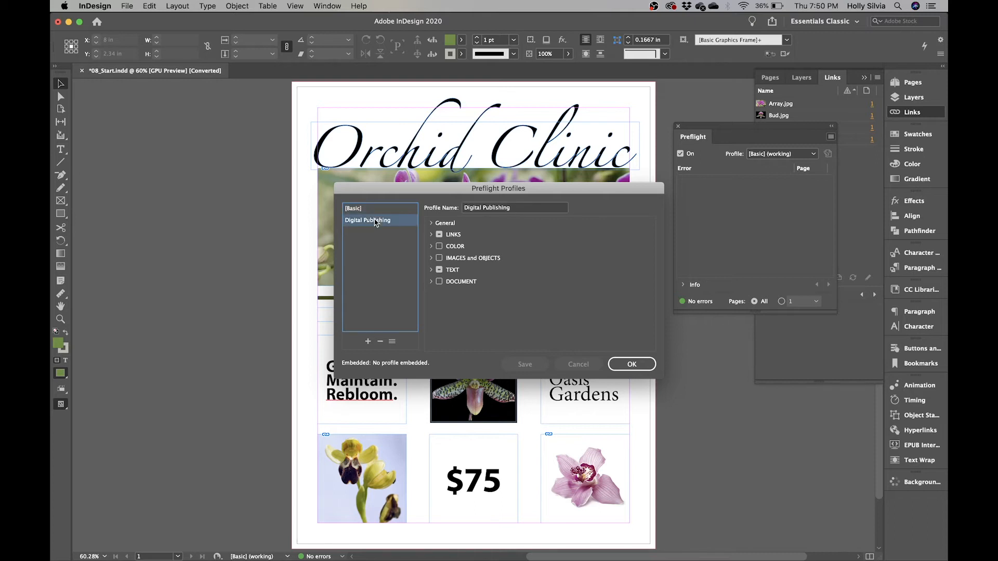
click(392, 342)
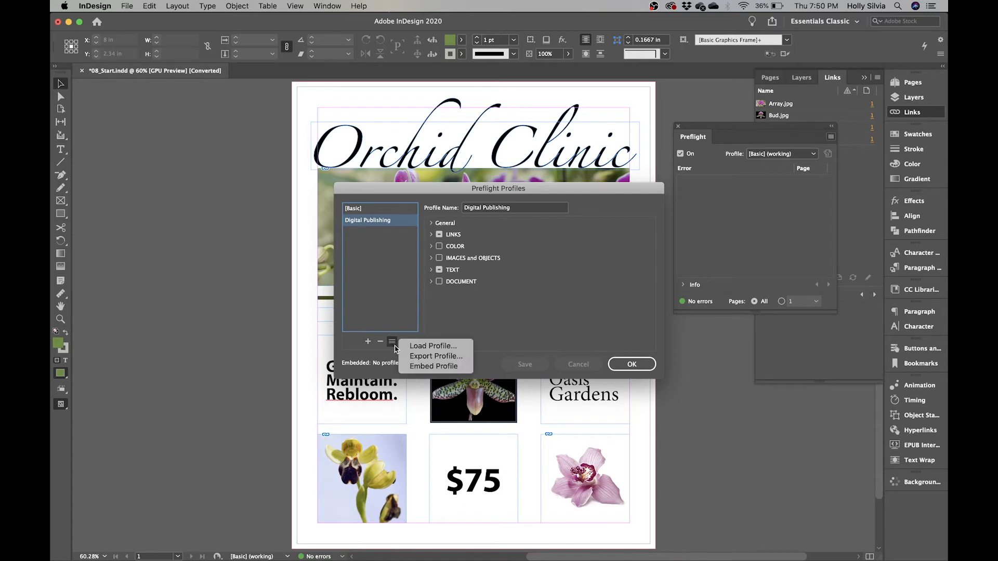
click(456, 347)
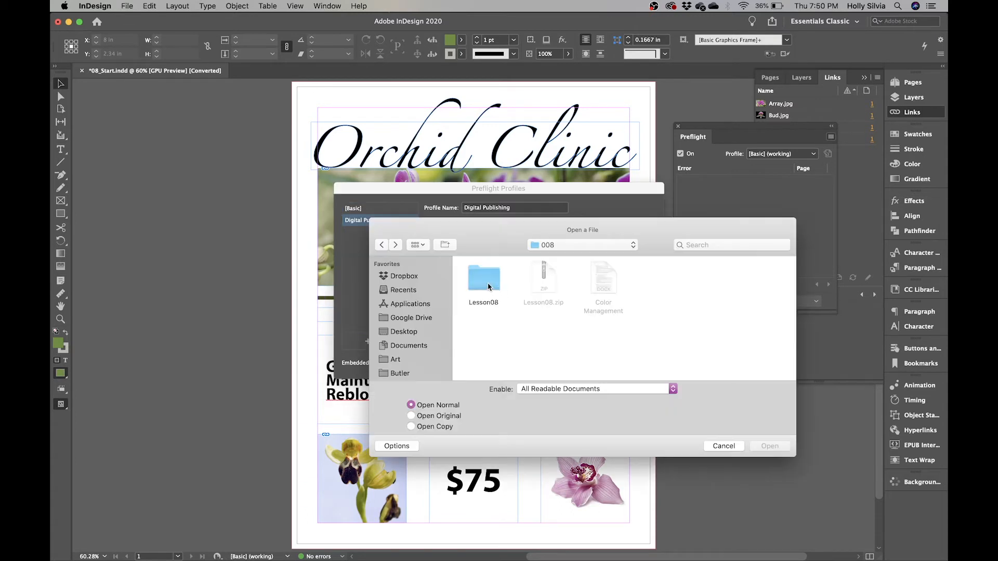
double_click(489, 287)
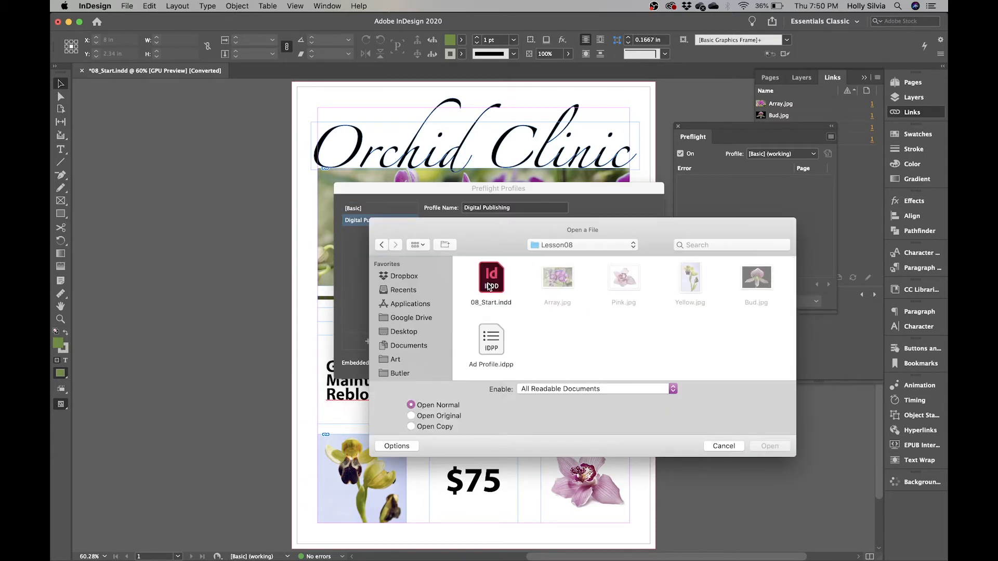
click(497, 352)
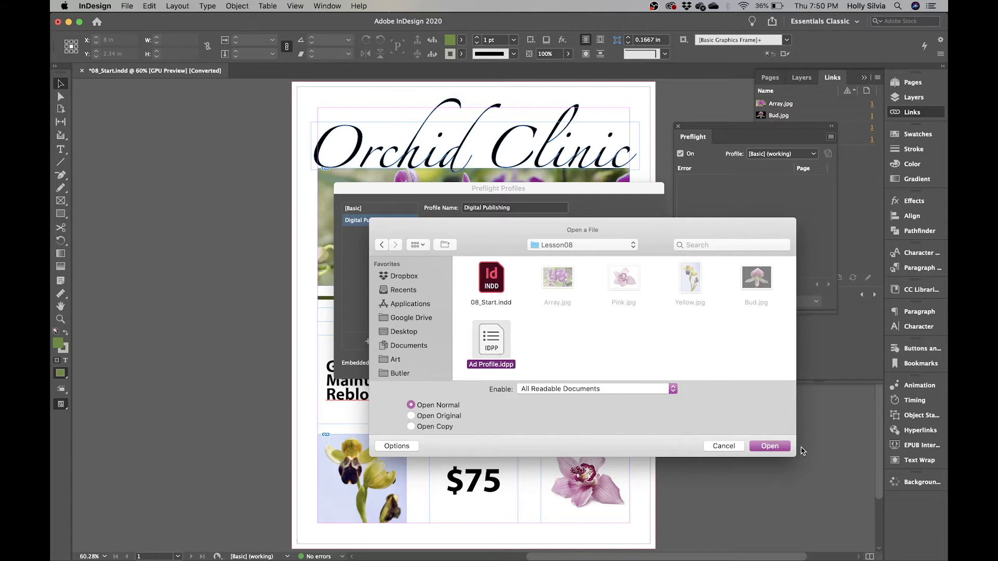
click(784, 448)
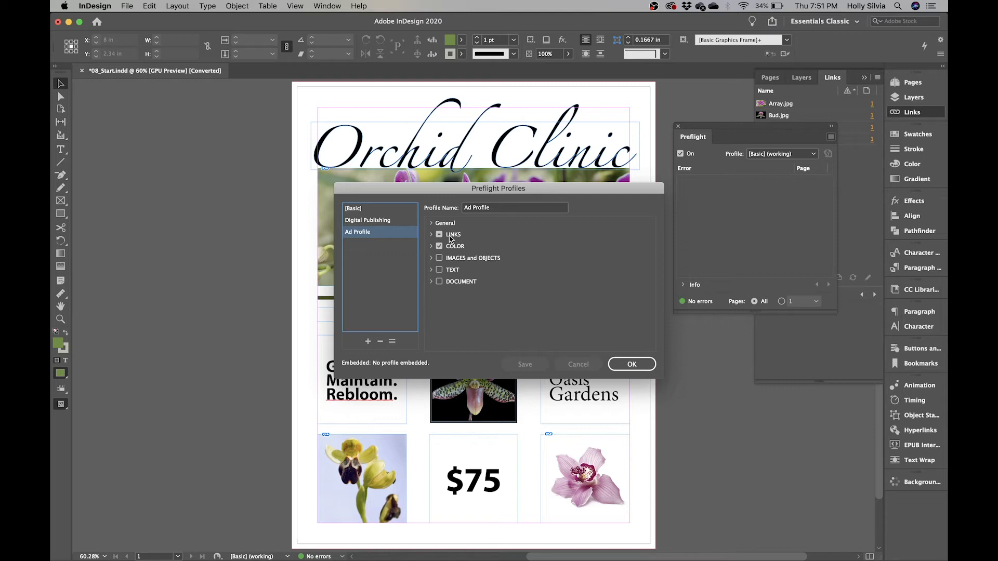
Examine the Color checks of Ad Profile, including the disallowed color spaces and modes, and accept the preflight profiles.
click(430, 247)
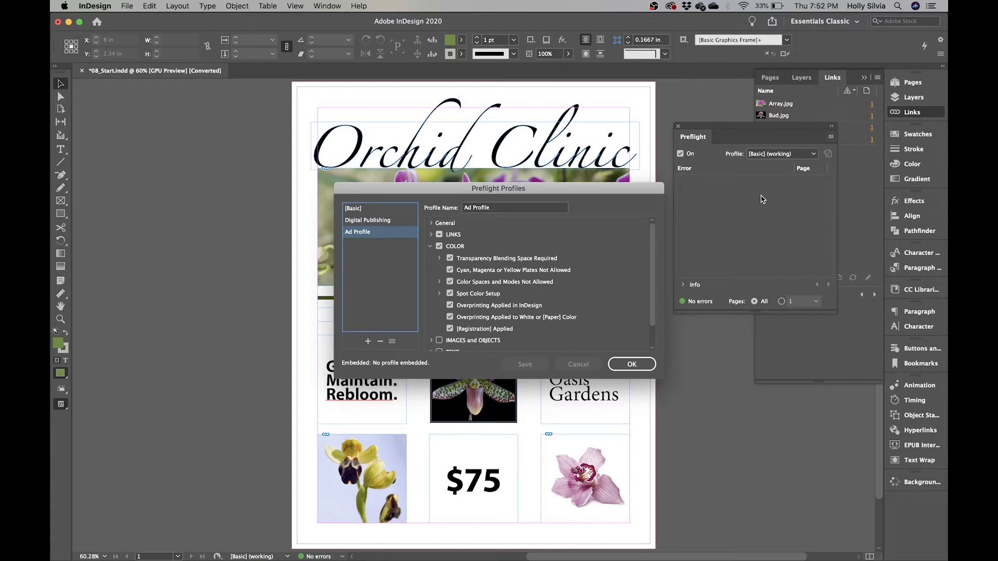
click(439, 282)
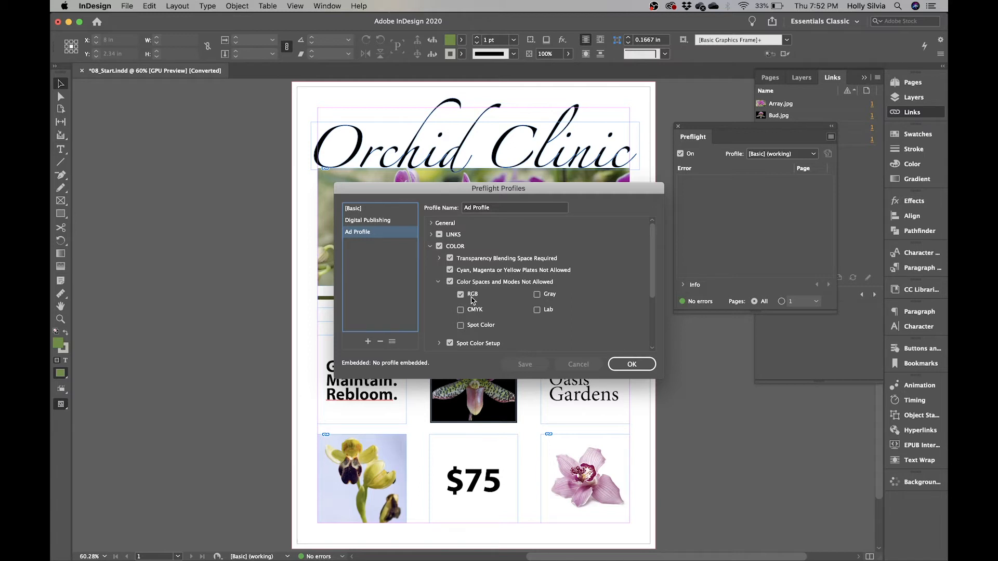
click(438, 282)
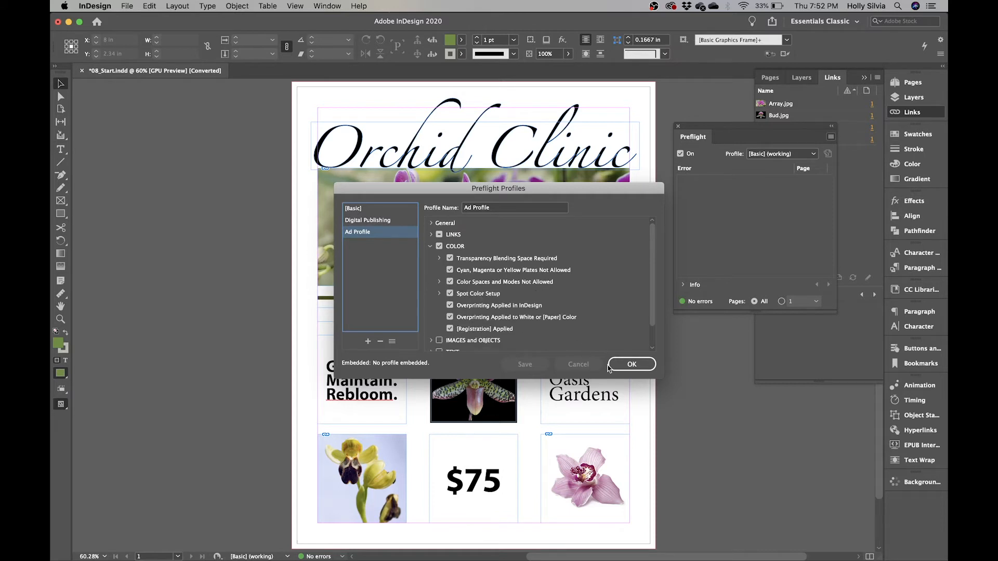
click(634, 364)
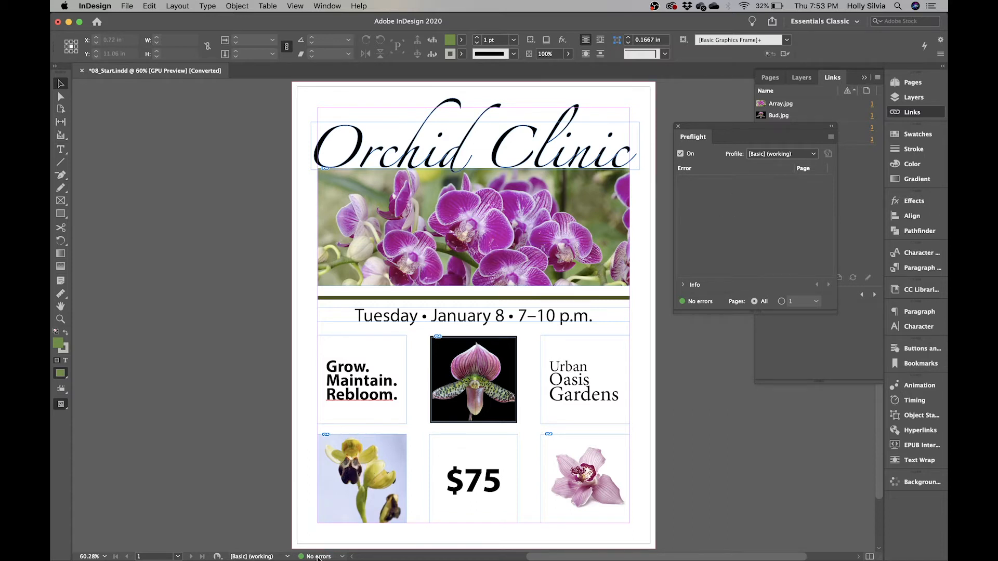
Apply the Ad Profile preflight profile to the flyer.
click(326, 7)
mouse_move(439, 180)
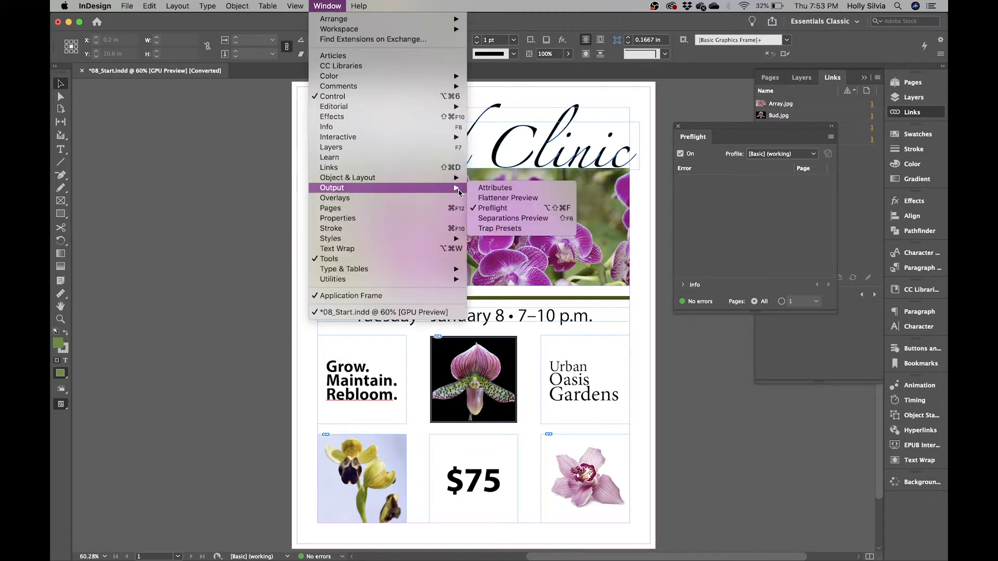
click(767, 160)
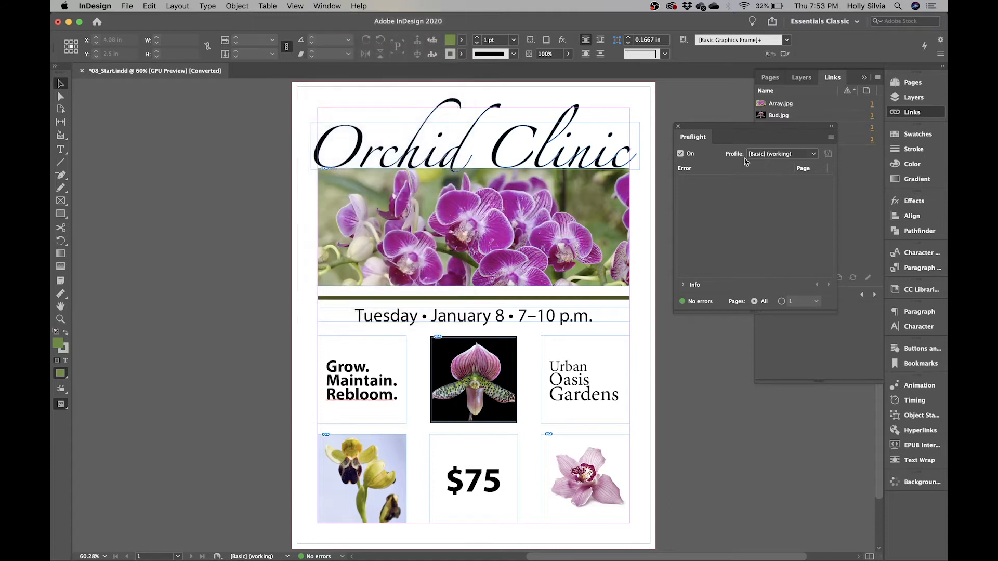
click(781, 154)
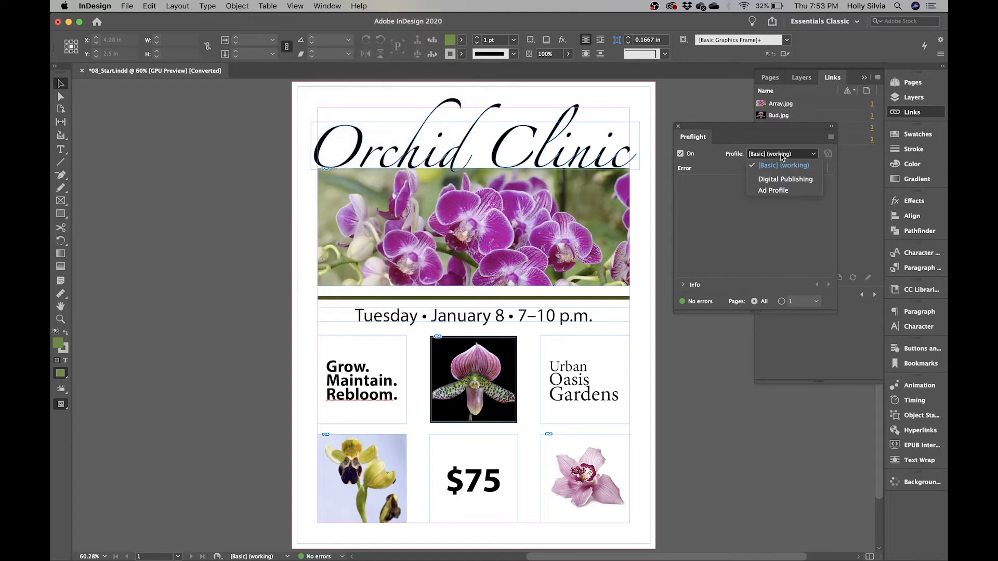
click(773, 190)
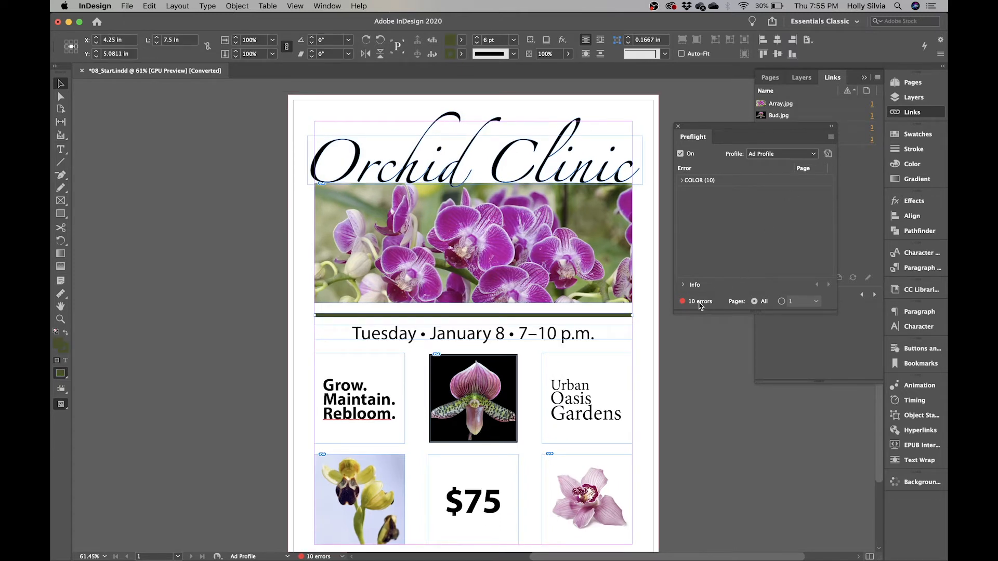
Examine the line's entry under the disallowed color space errors, inspecting the line at 100% zoom and reading the error's details.
click(681, 181)
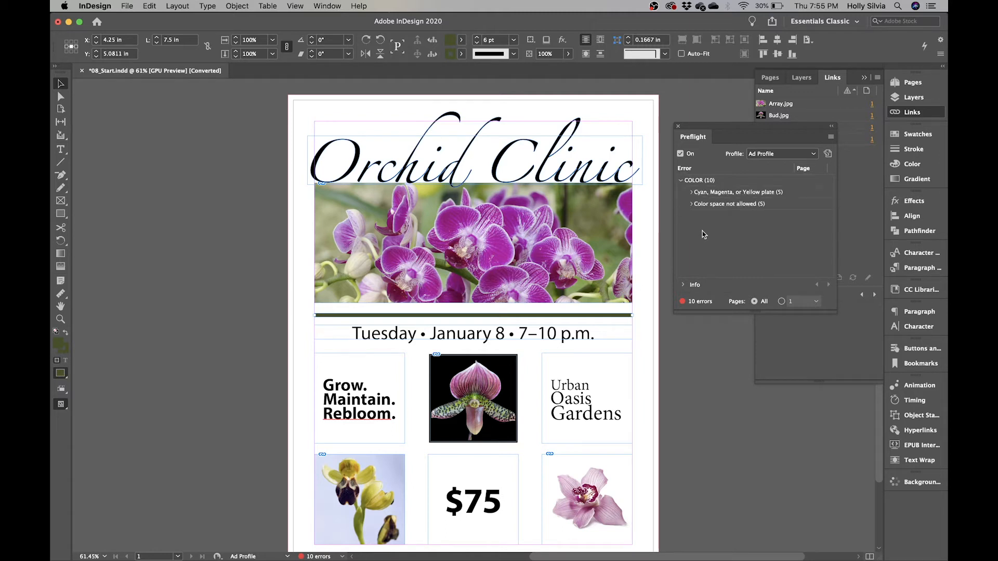
click(691, 205)
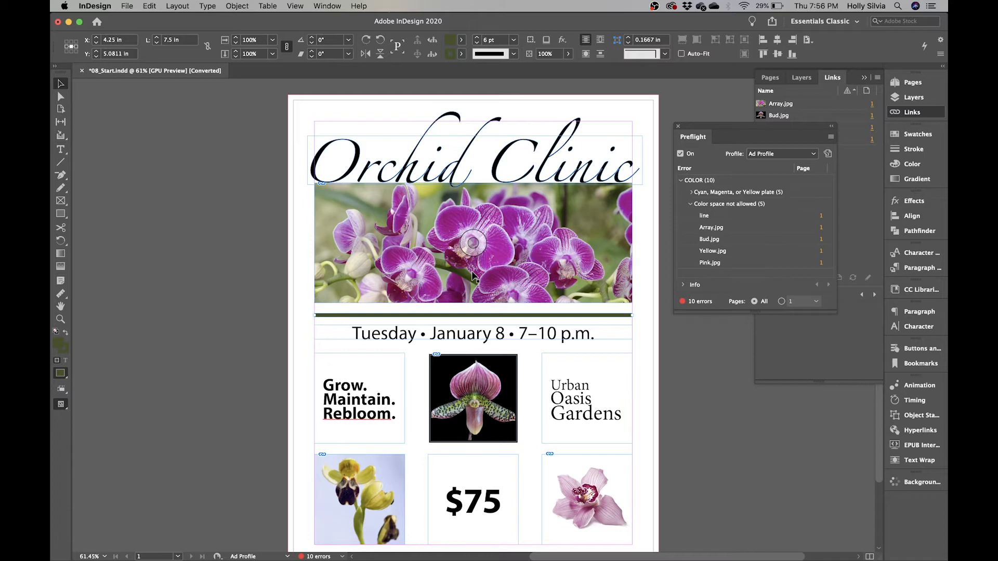
click(711, 217)
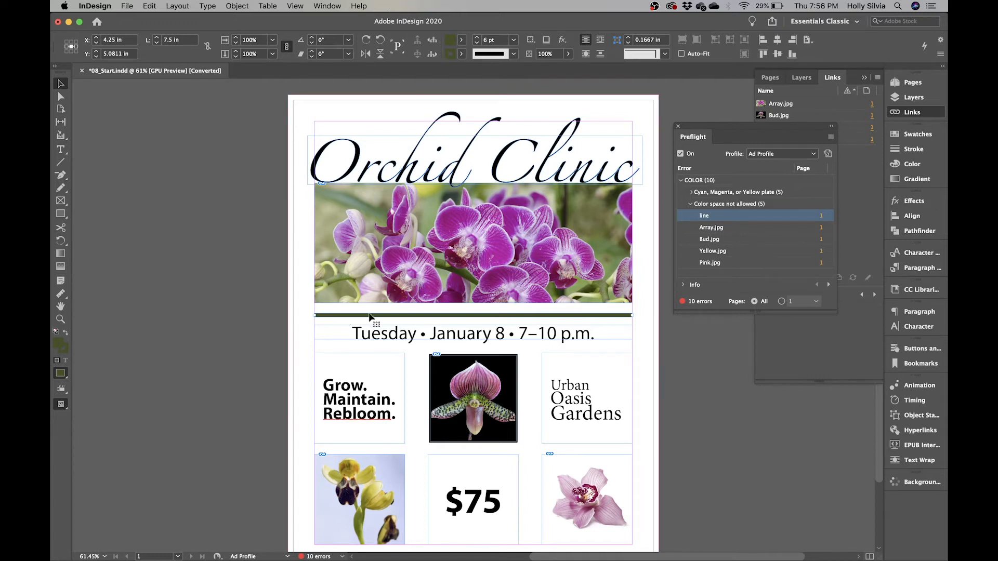
key(super+1)
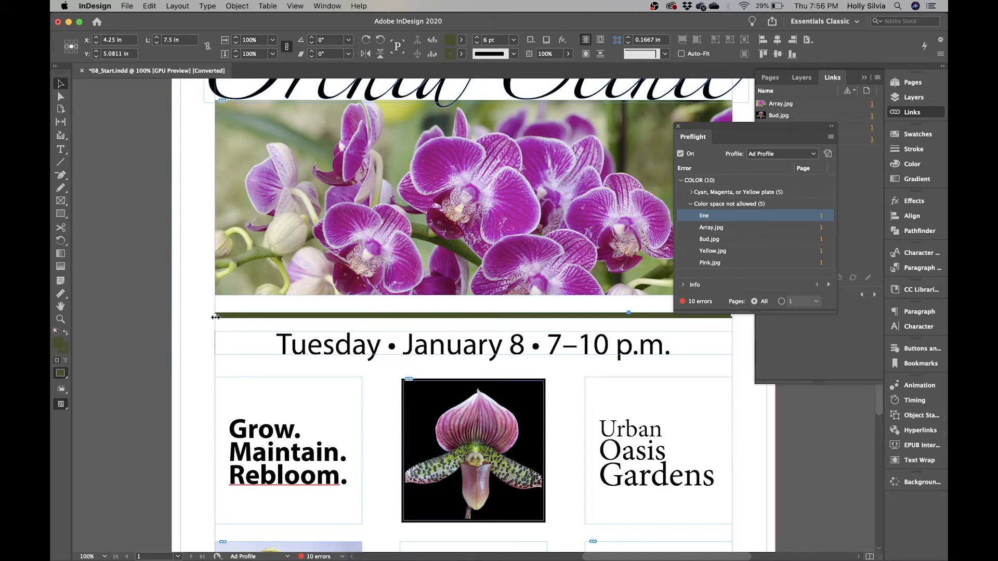
scroll(520, 336, right, 4)
scroll(519, 335, down, 2)
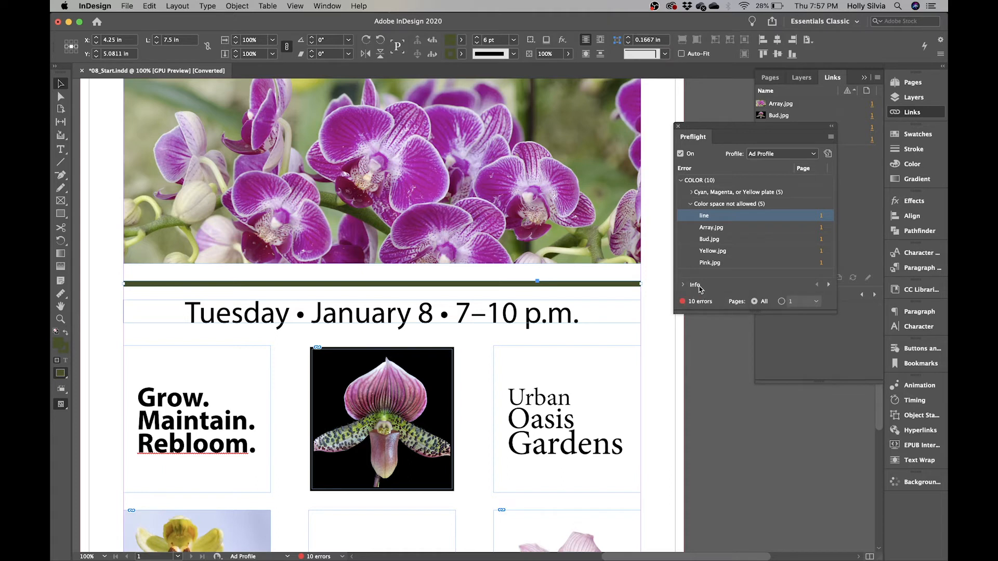
click(682, 287)
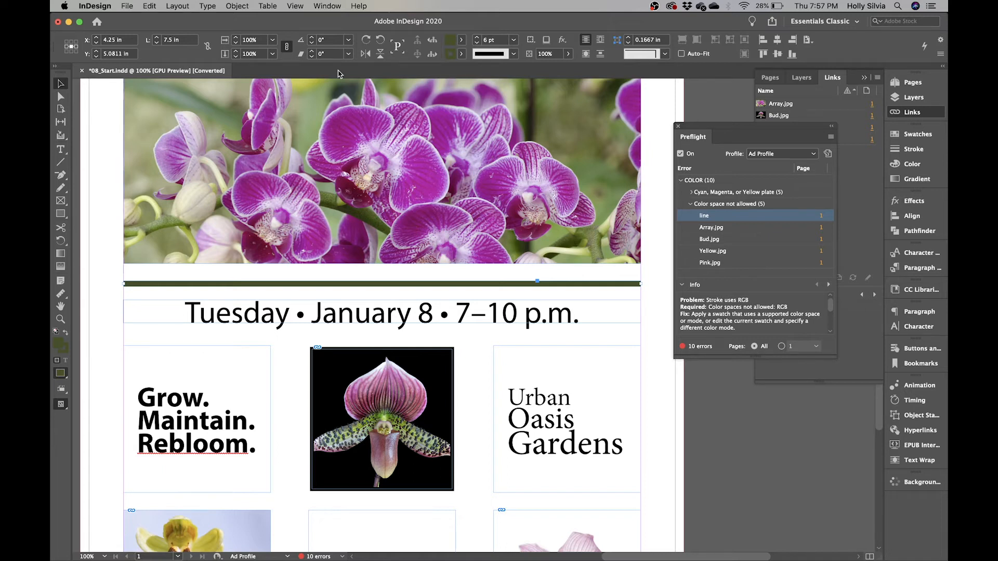
Bring up the Swatches panel and float it over the flyer page.
click(328, 6)
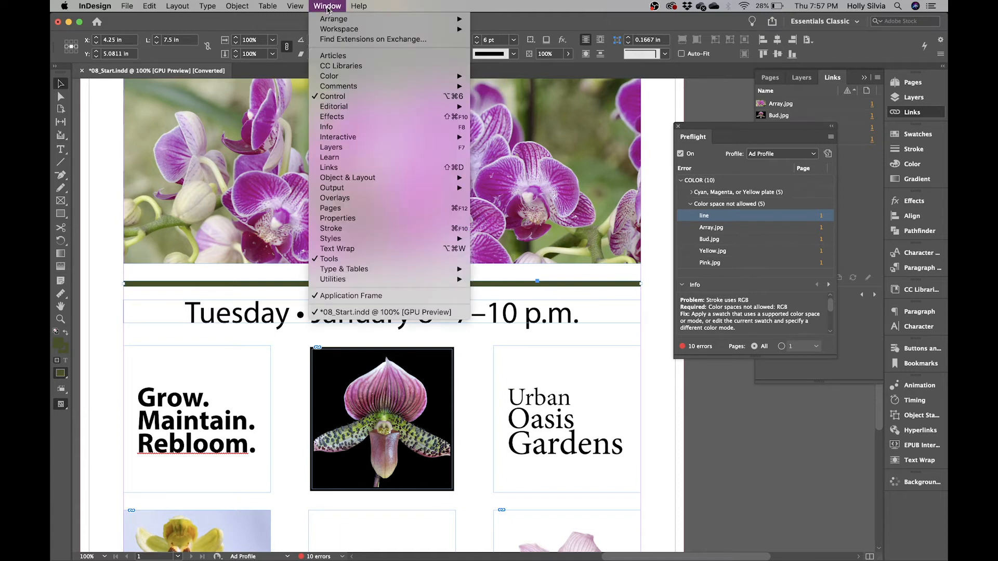
mouse_move(338, 78)
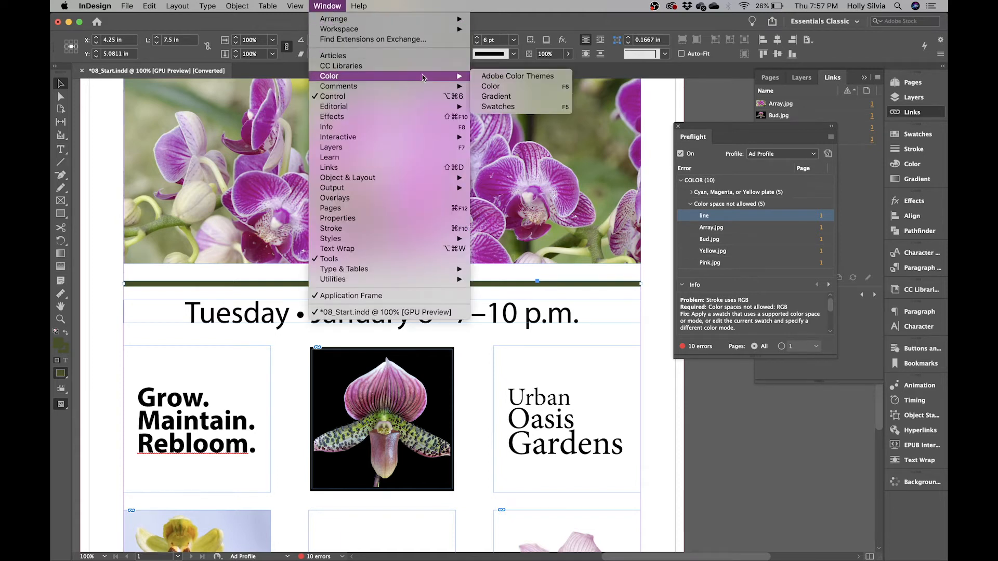
click(498, 107)
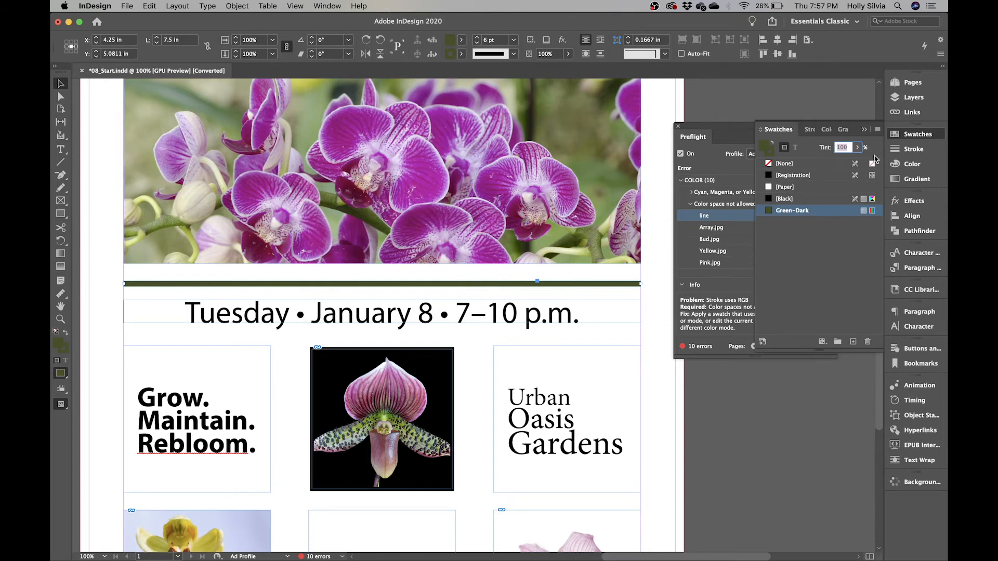
click(913, 136)
click(913, 136)
drag(913, 136, 488, 123)
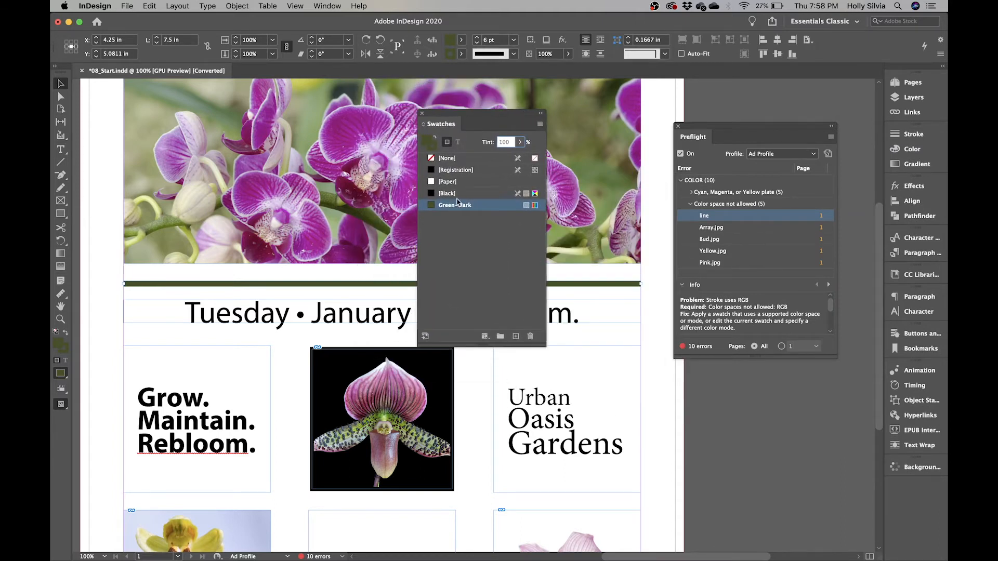
Change the color mode of the Green-Dark swatch to CMYK.
double_click(492, 205)
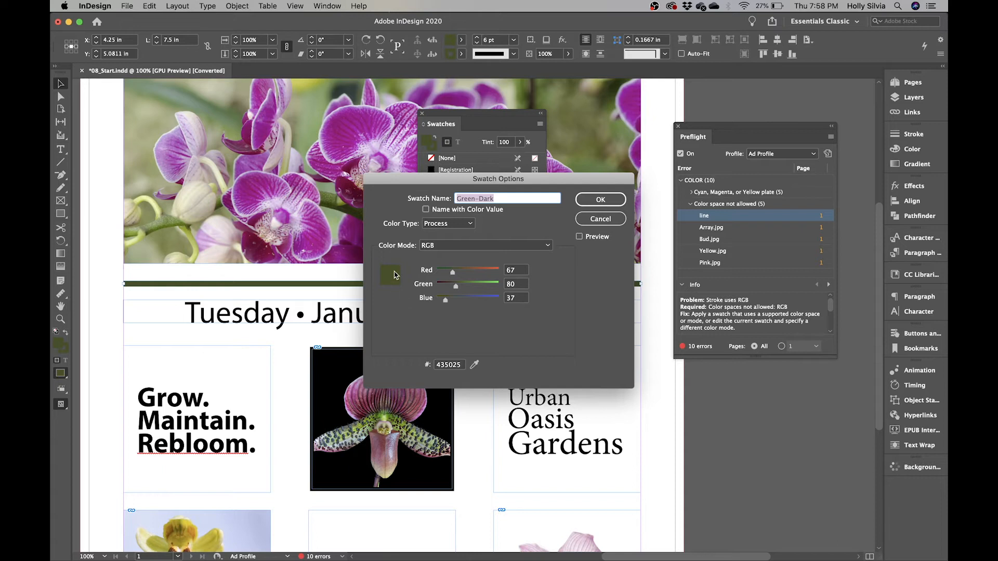
click(465, 246)
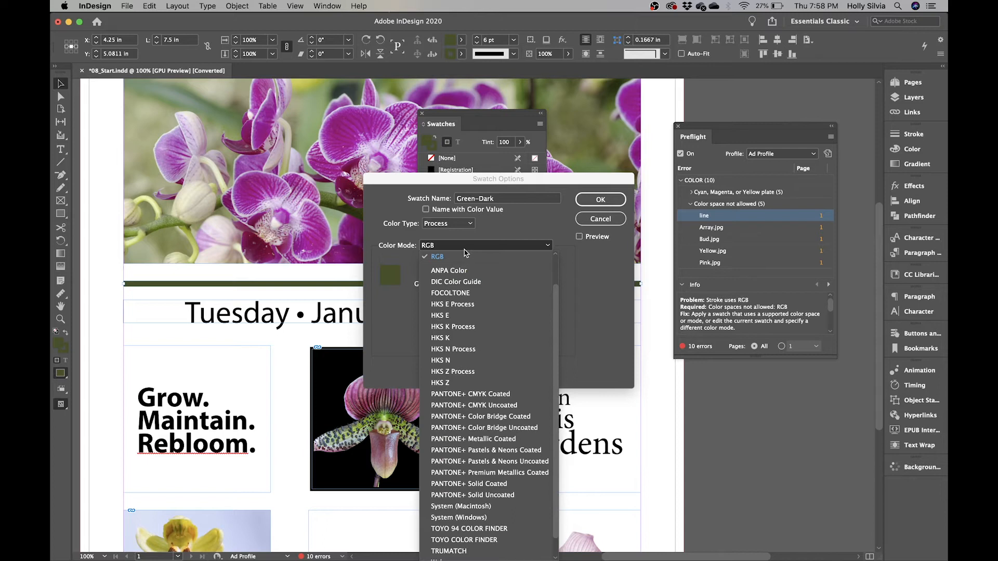
scroll(465, 252, up, 1)
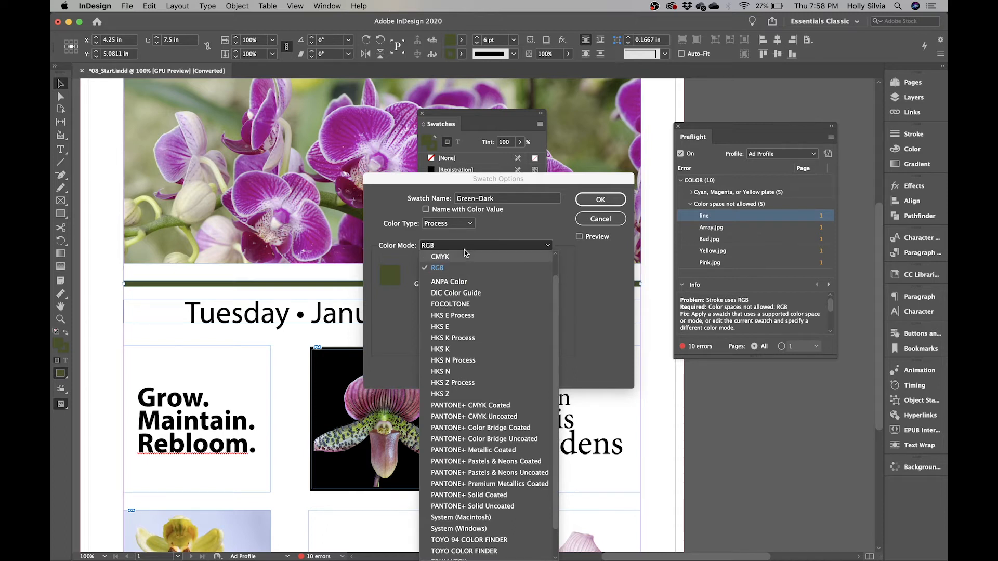
click(468, 258)
click(592, 204)
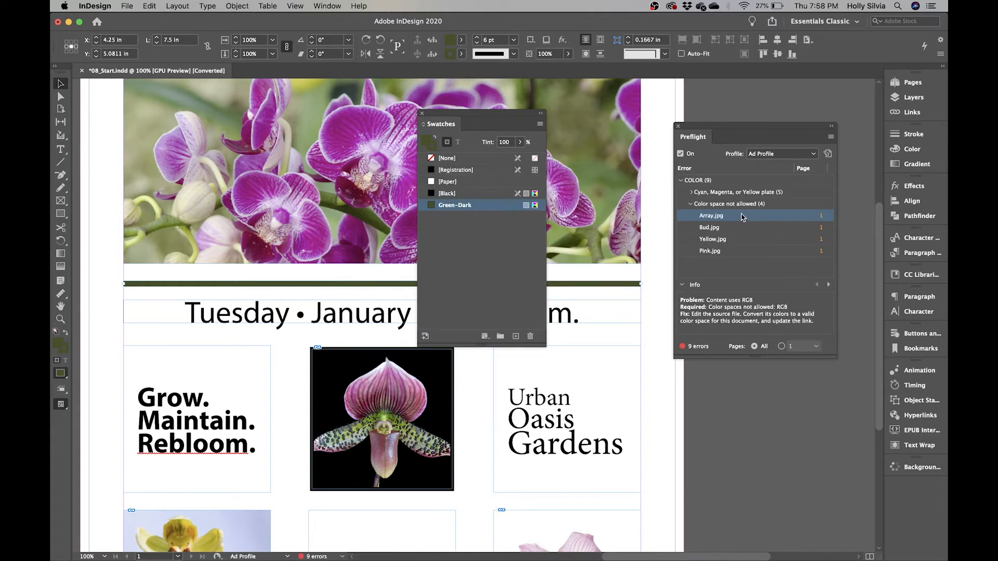
Dock the Swatches with the other color panels again, and close Preflight to view the whole flyer page.
drag(440, 123, 890, 175)
drag(884, 184, 886, 180)
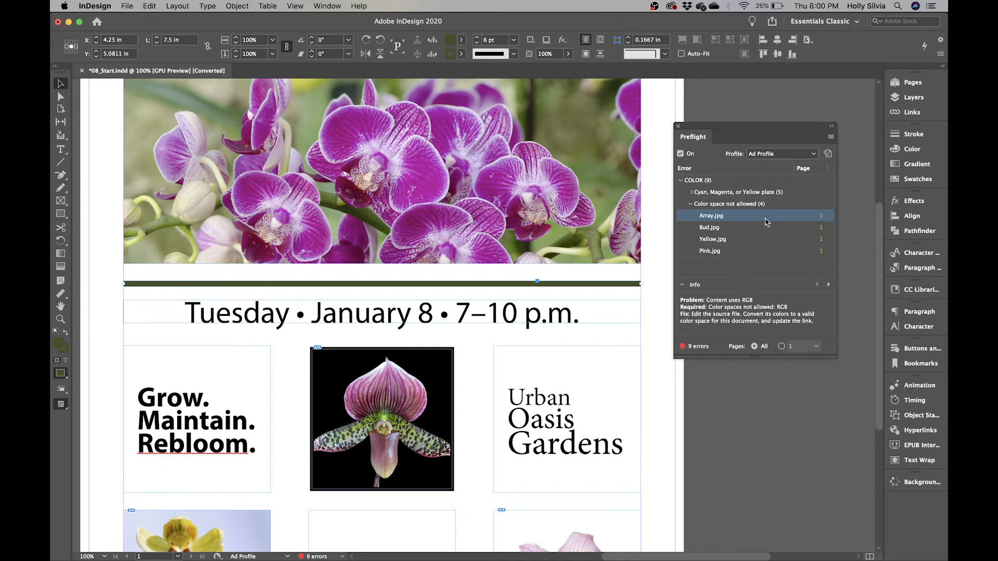
click(678, 127)
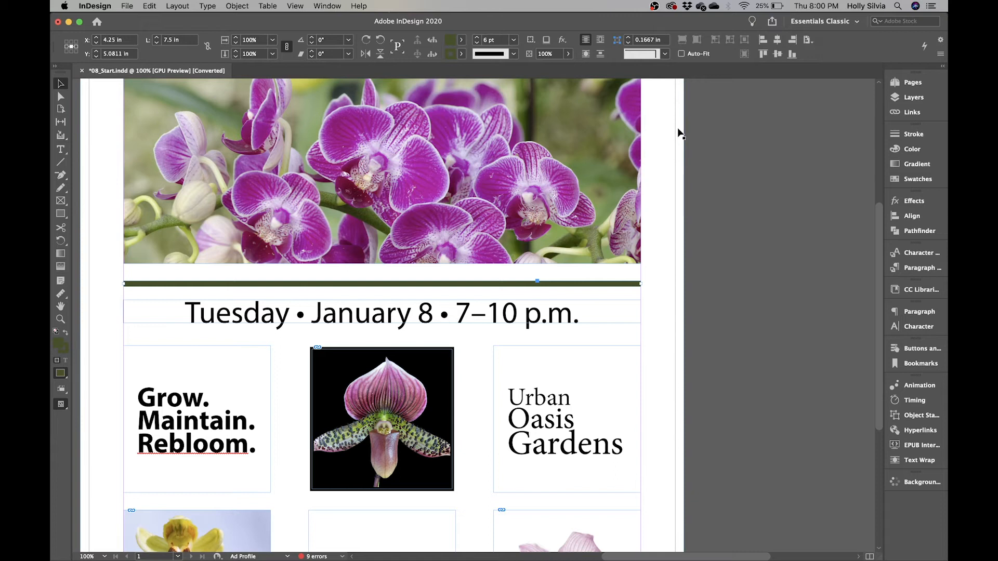
key(super+0)
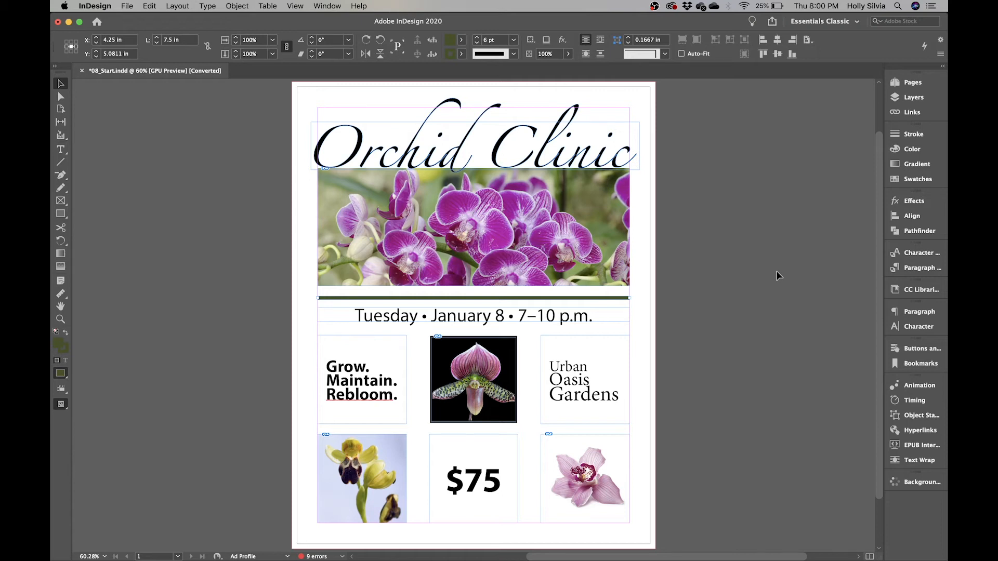
Display the selected line's Green-Dark color as CMYK sliders in the Color panel.
click(902, 151)
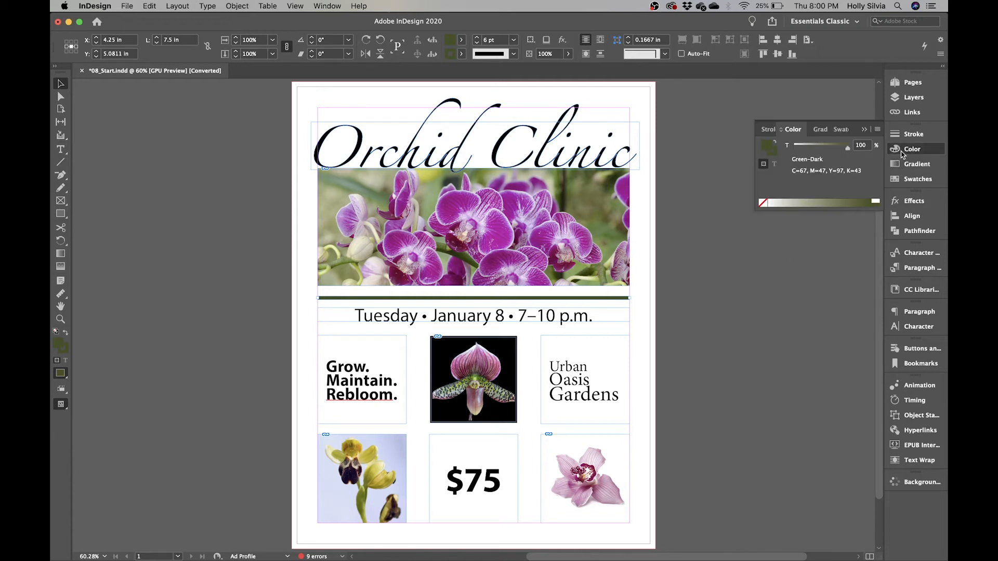
click(877, 130)
click(864, 167)
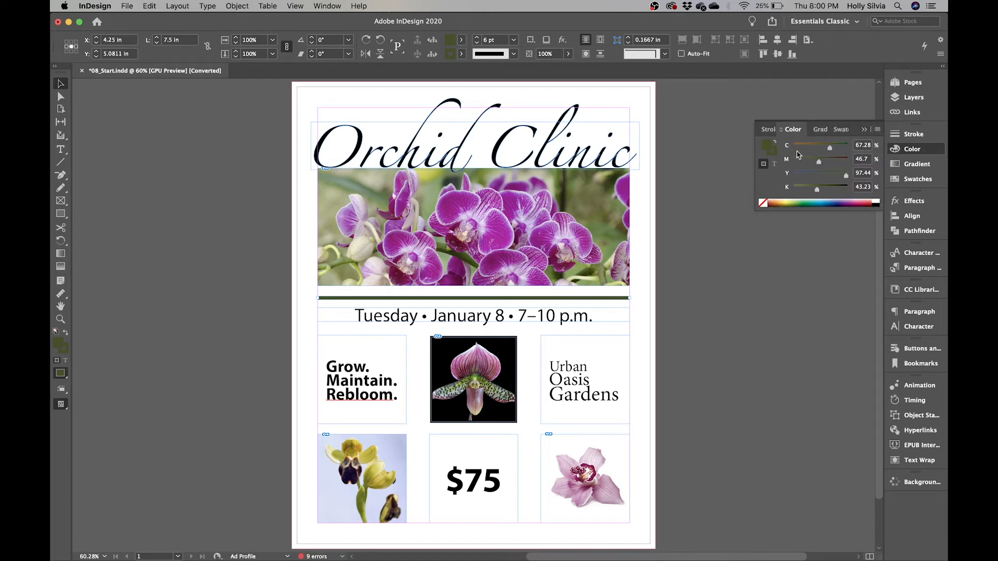
double_click(766, 149)
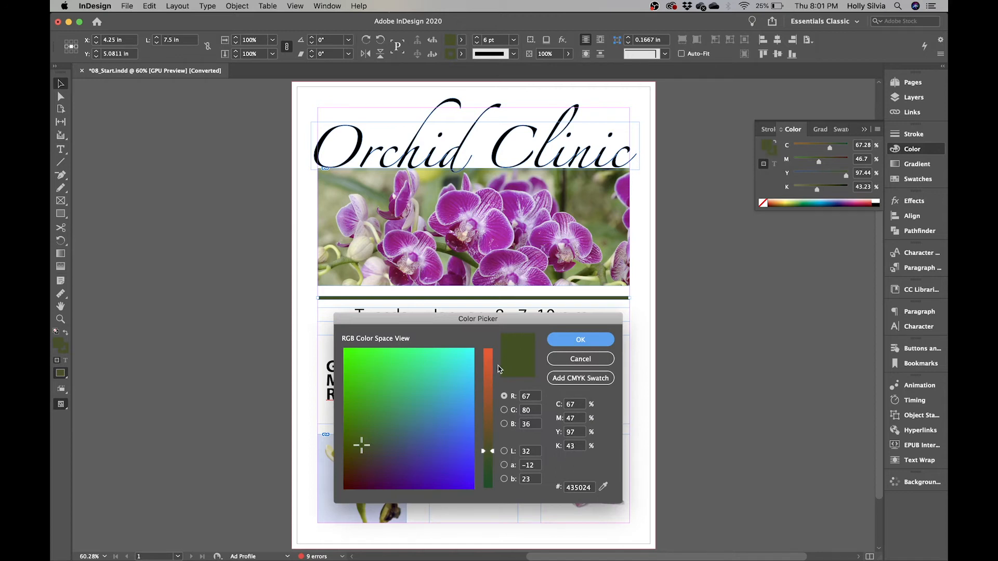
drag(406, 448, 433, 396)
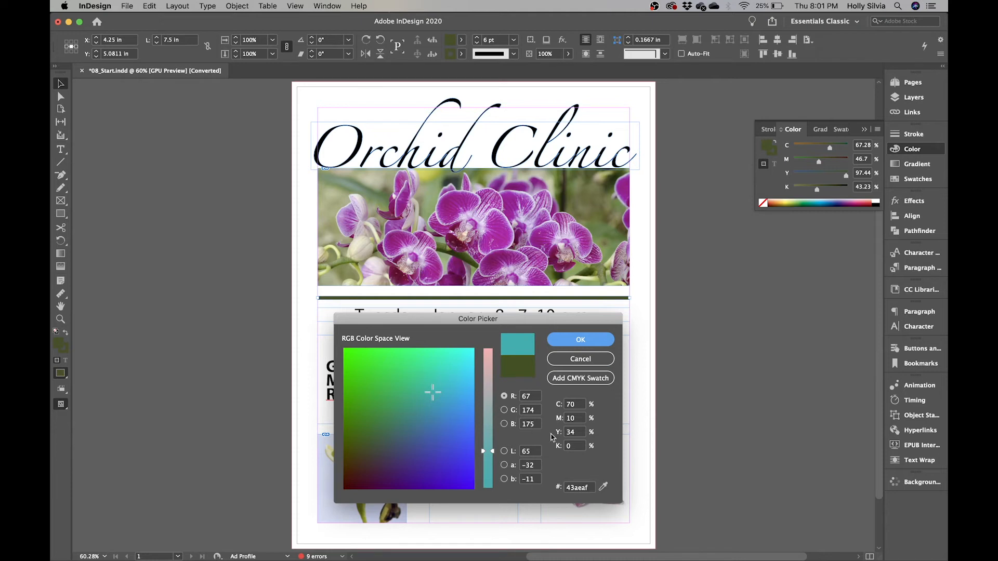
click(581, 359)
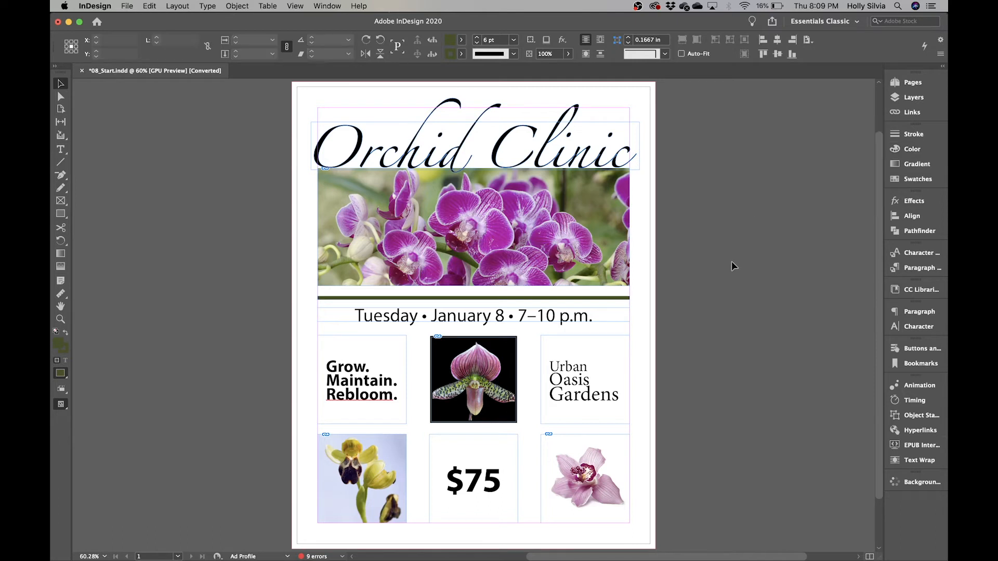
Deselect the line and start a new color swatch for the flyer.
click(731, 261)
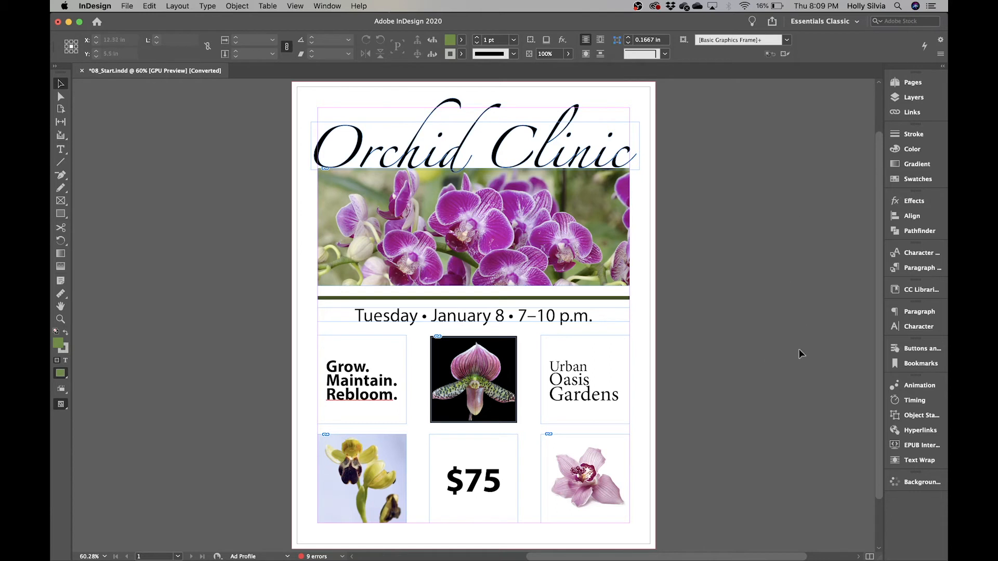
click(917, 180)
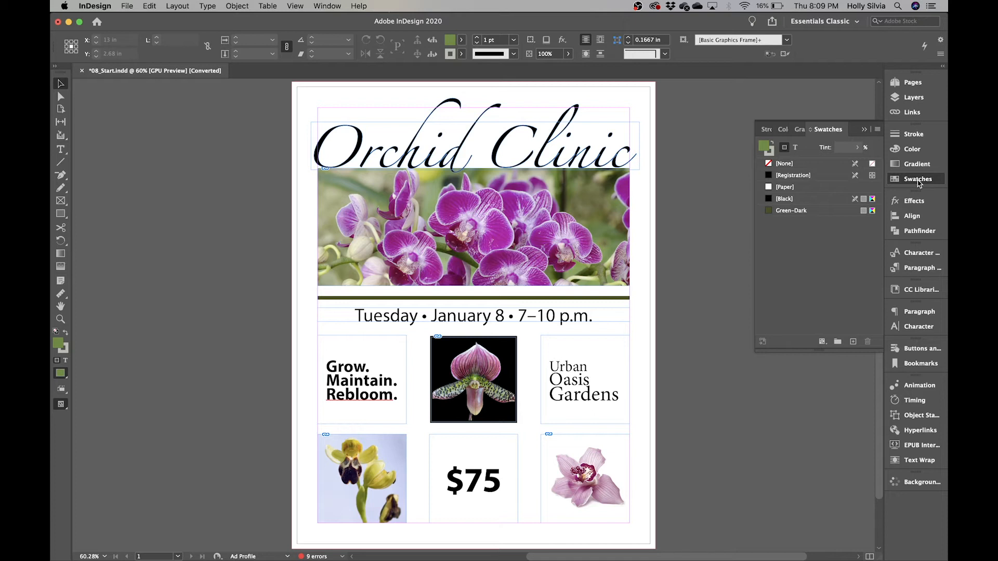
click(327, 6)
mouse_move(440, 78)
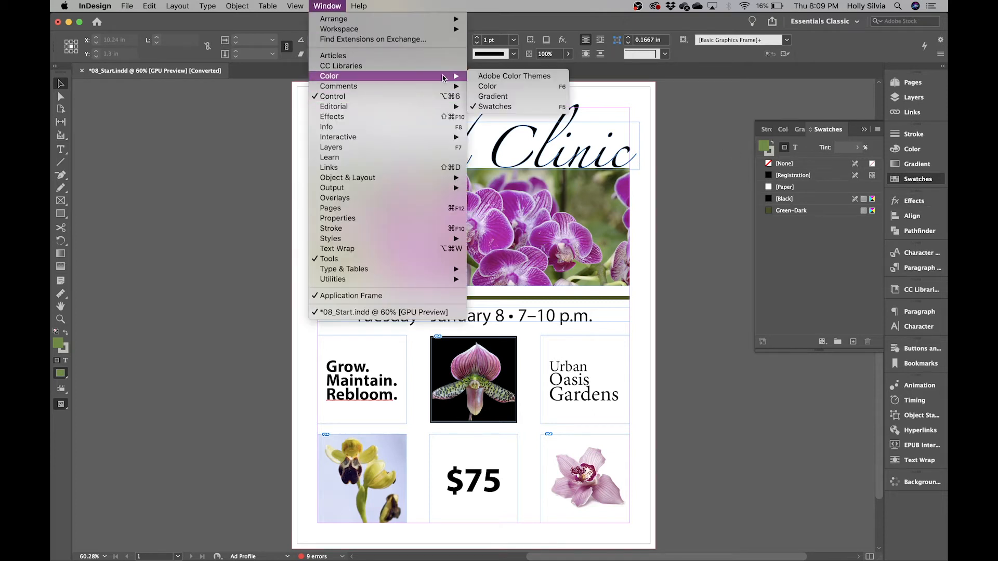
click(877, 129)
click(877, 130)
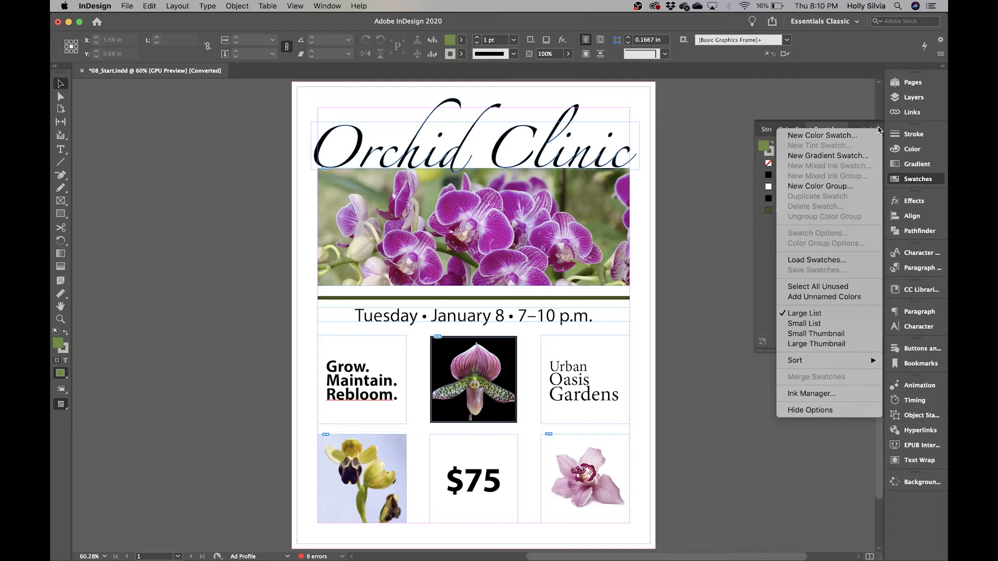
click(822, 136)
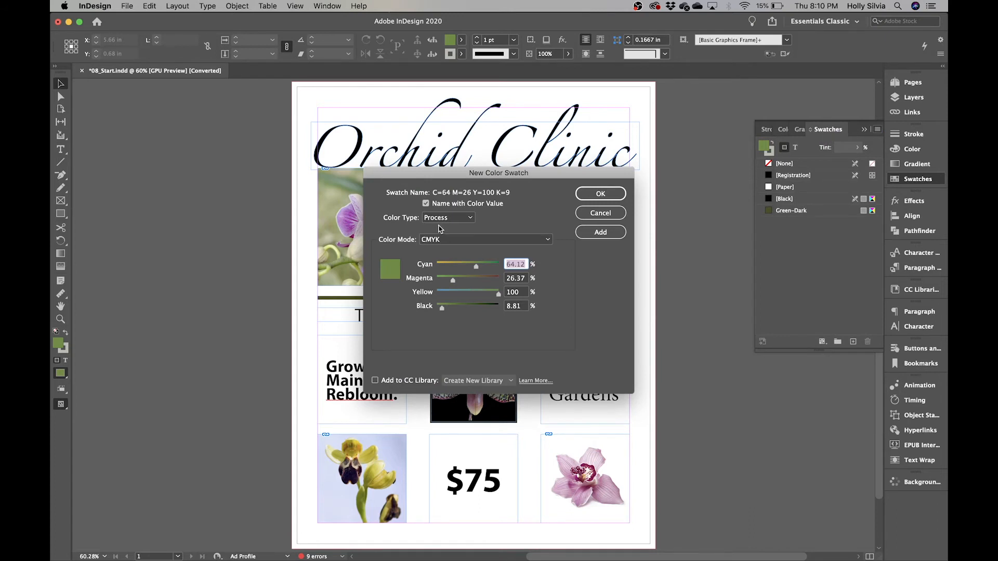
Create the spot color swatch PANTONE 266 C from the PANTONE+ Solid Coated library.
click(440, 219)
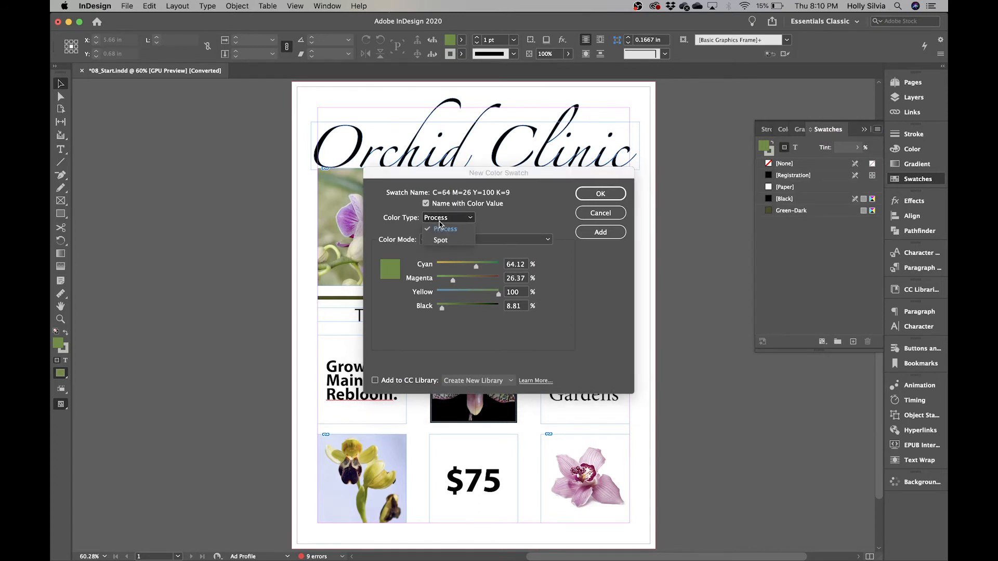
click(441, 240)
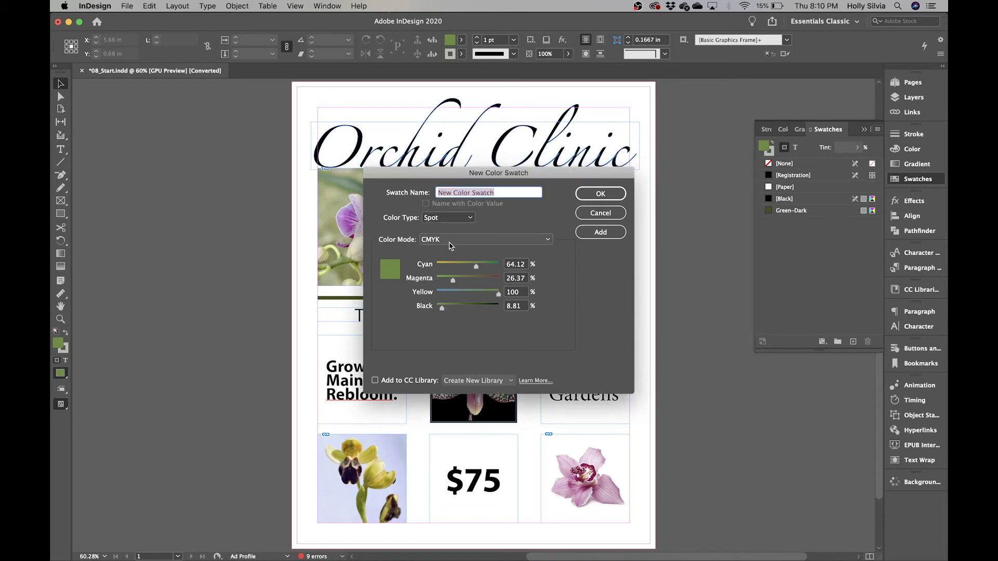
click(450, 240)
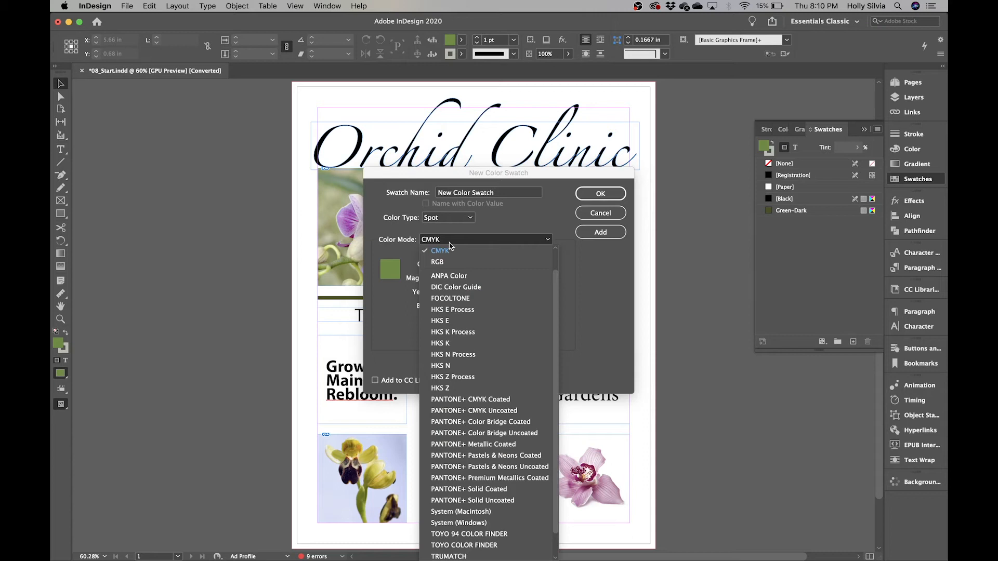
scroll(474, 457, down, 2)
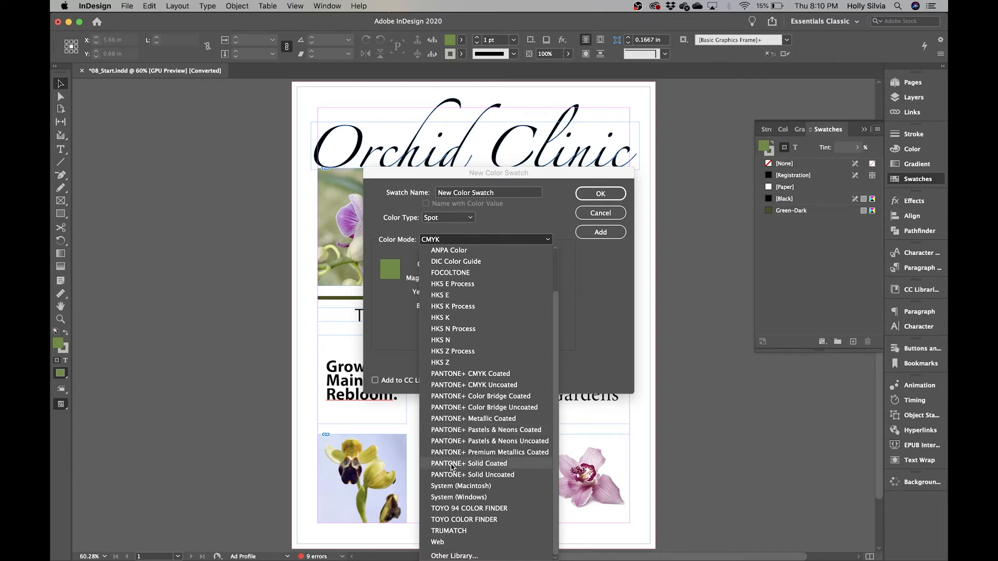
click(452, 464)
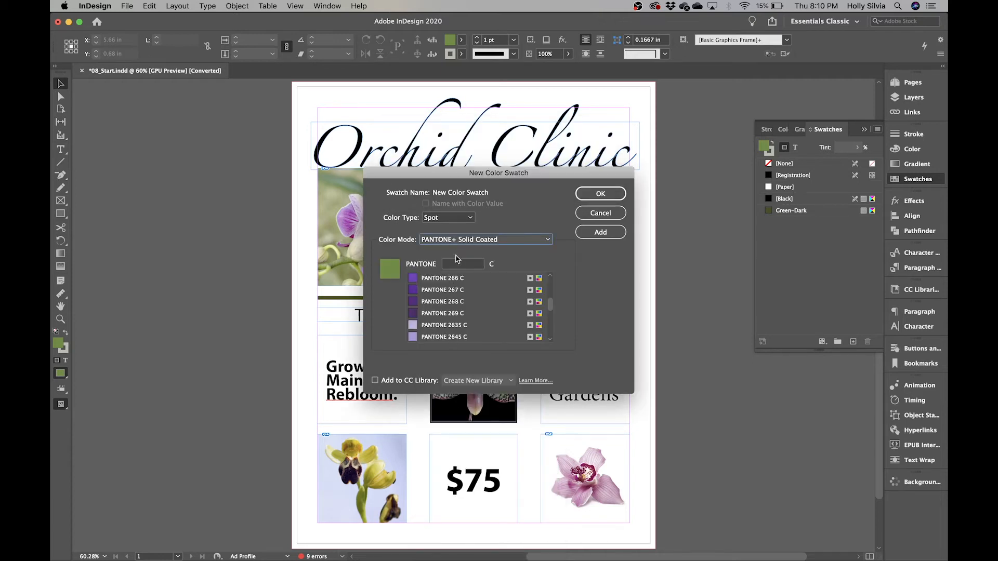
click(458, 264)
text(266)
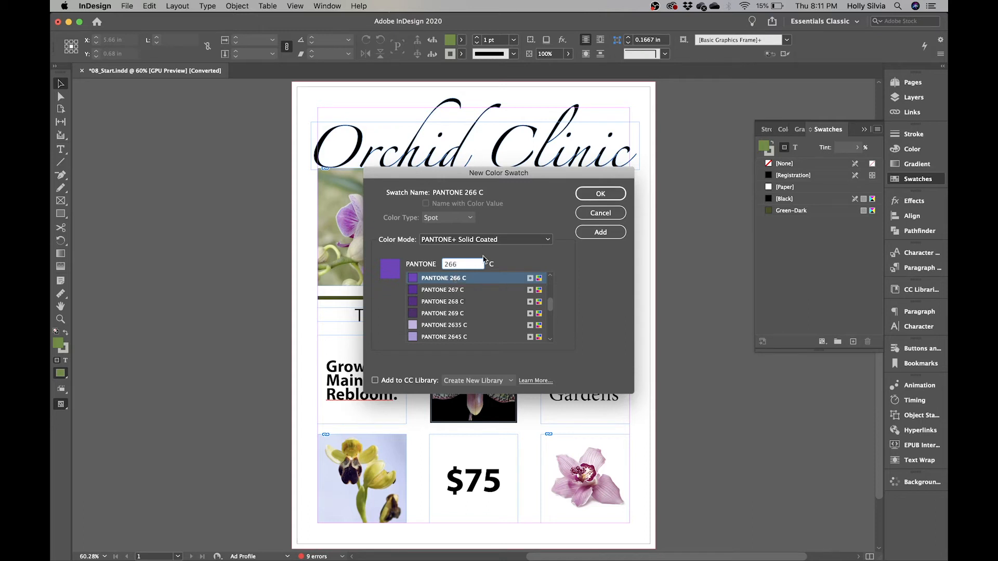
click(601, 194)
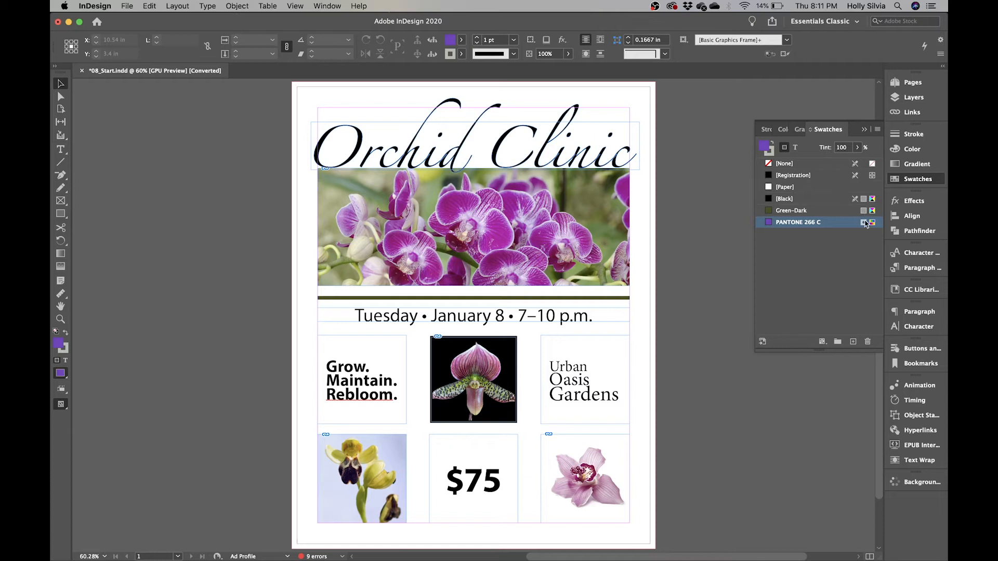
Display the PANTONE 266 C color as CMYK sliders in the Color panel.
mouse_move(865, 229)
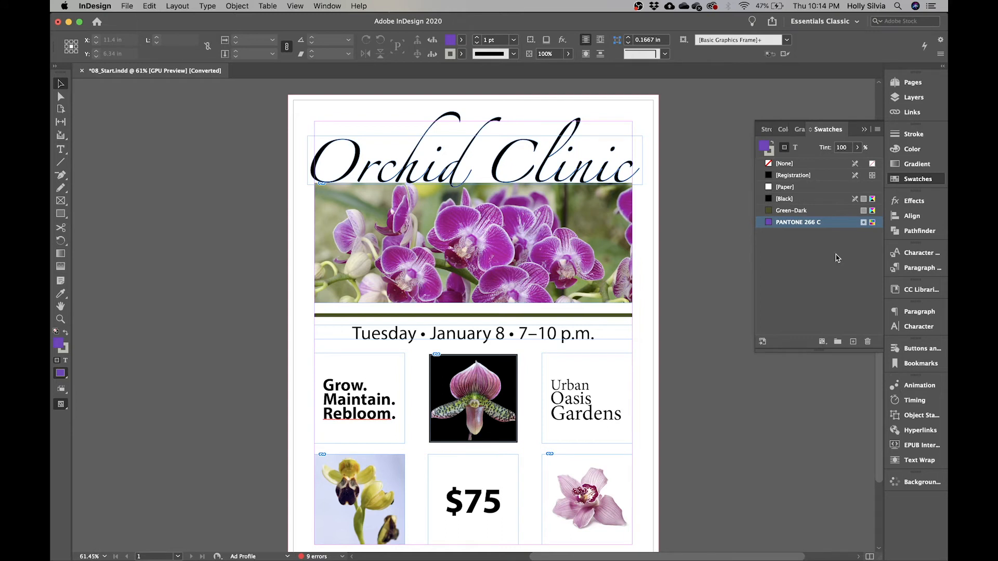
click(919, 151)
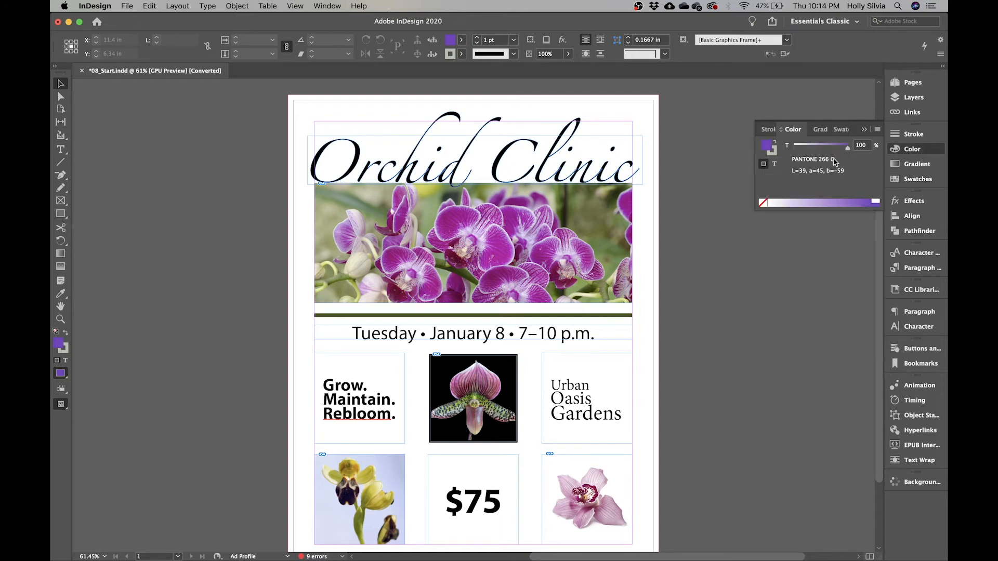
click(877, 129)
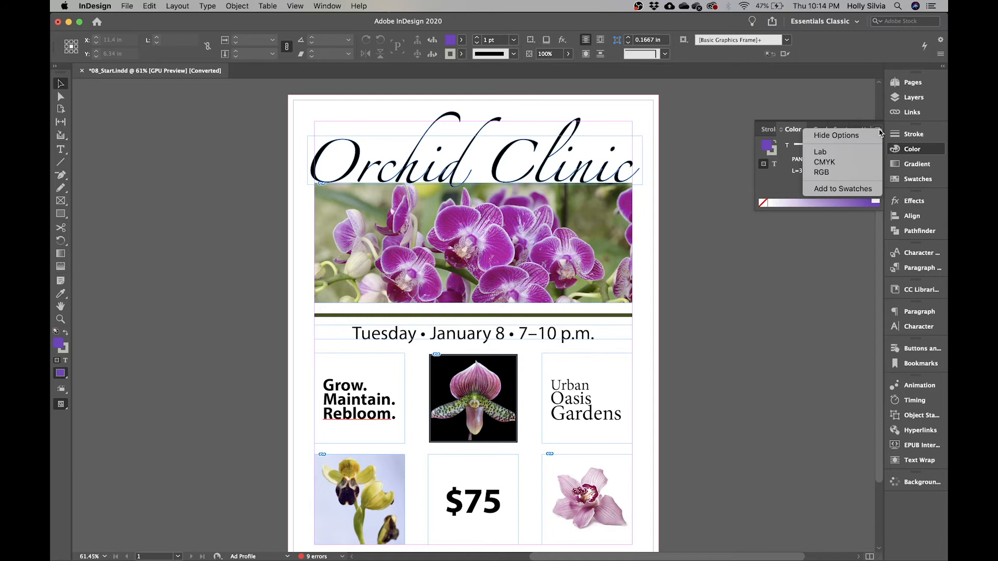
click(850, 163)
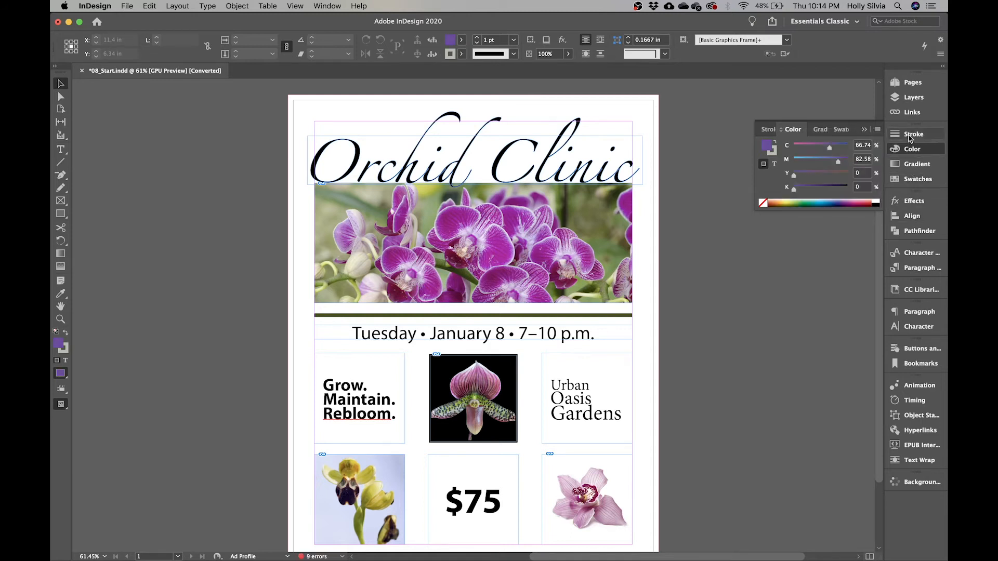
click(326, 9)
mouse_move(394, 77)
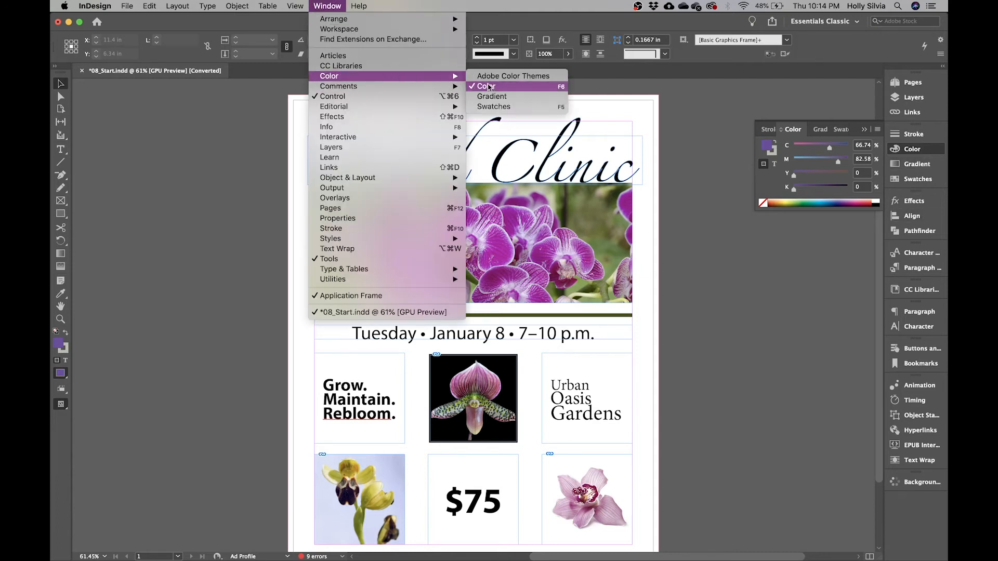
click(730, 195)
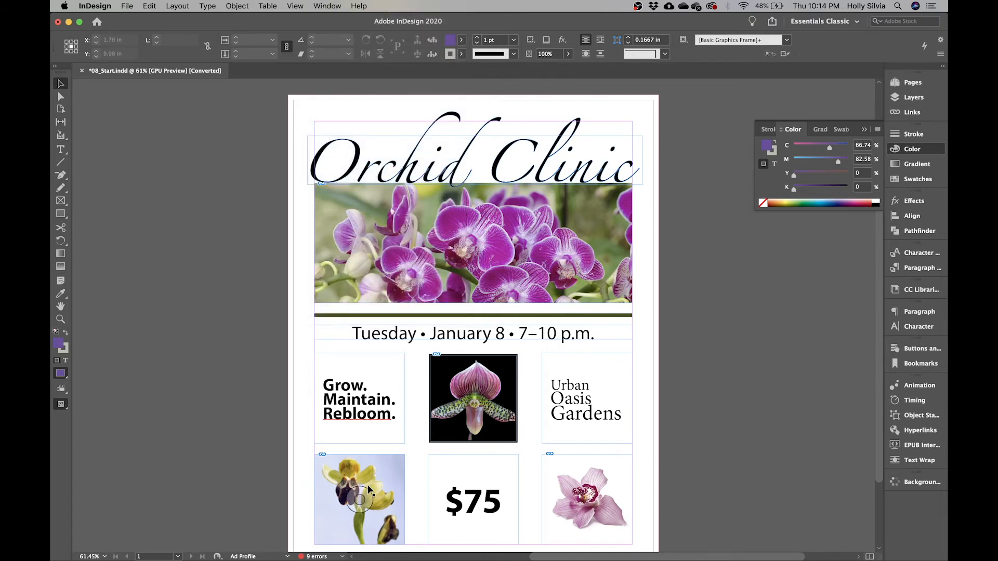
Sample a pale yellow from the petals in the yellow orchid photo with the Eyedropper tool.
key(super+2)
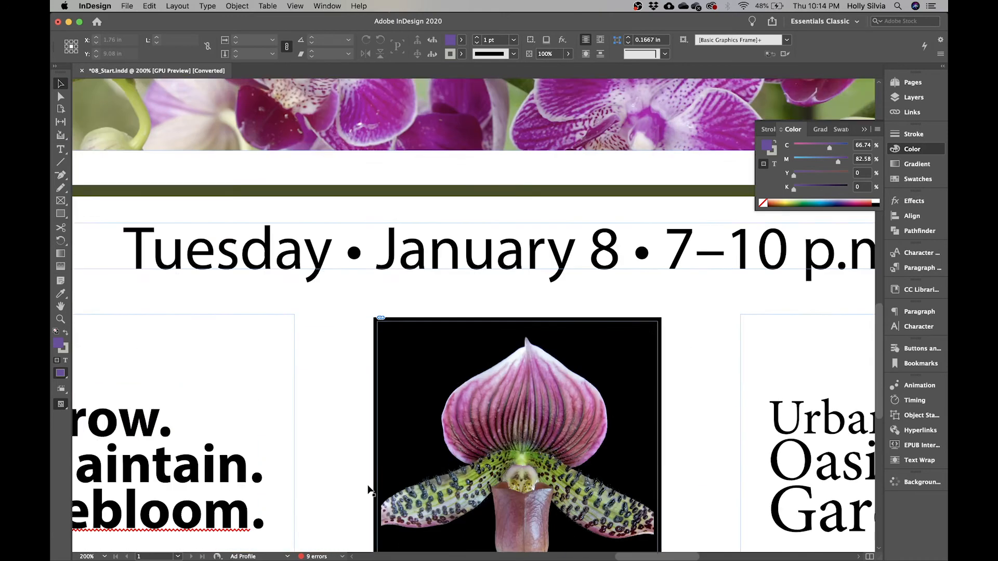
scroll(368, 489, down, 10)
scroll(617, 201, up, 6)
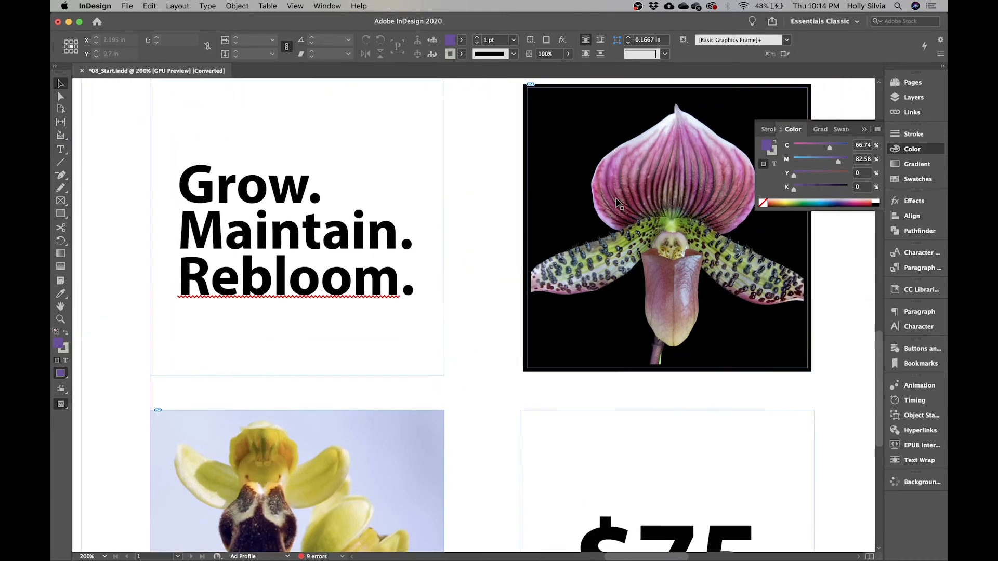
scroll(619, 203, down, 5)
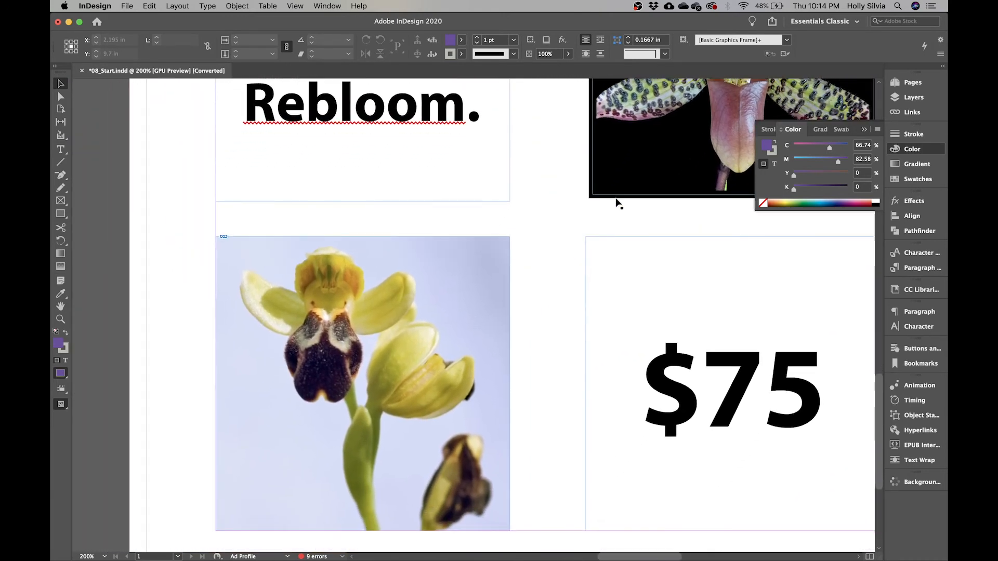
scroll(617, 202, down, 3)
scroll(617, 202, left, 2)
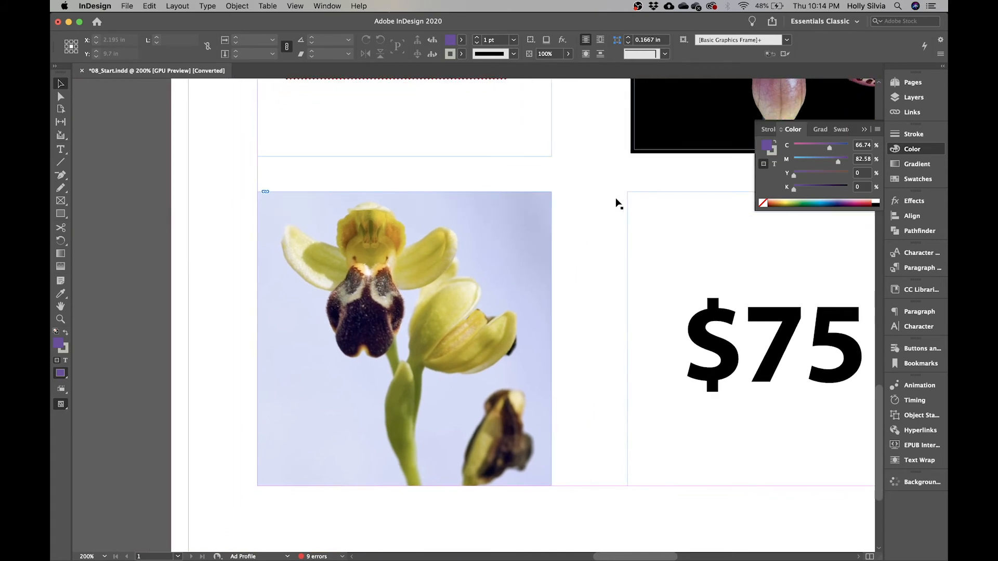
key(i)
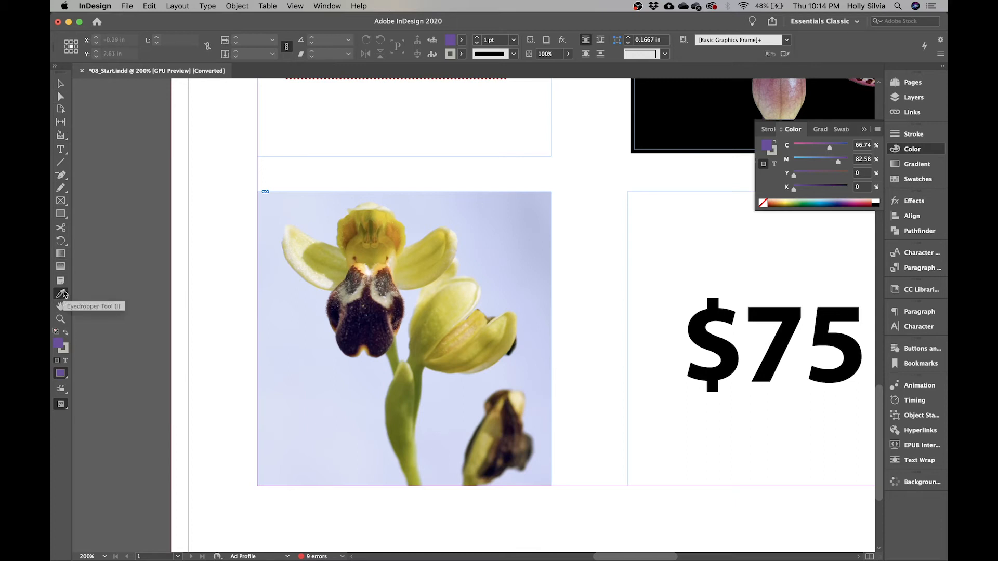
drag(63, 294, 137, 310)
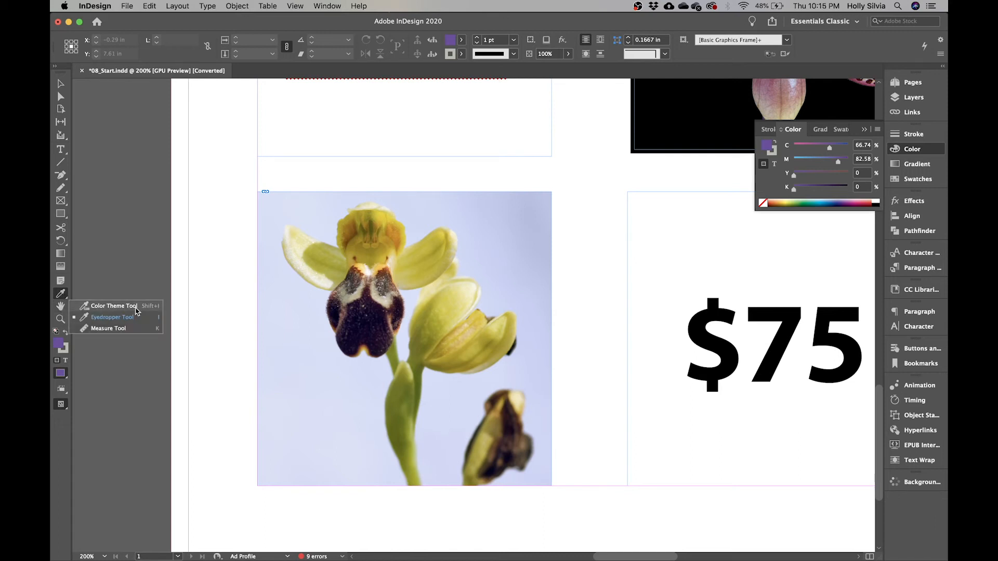
click(107, 315)
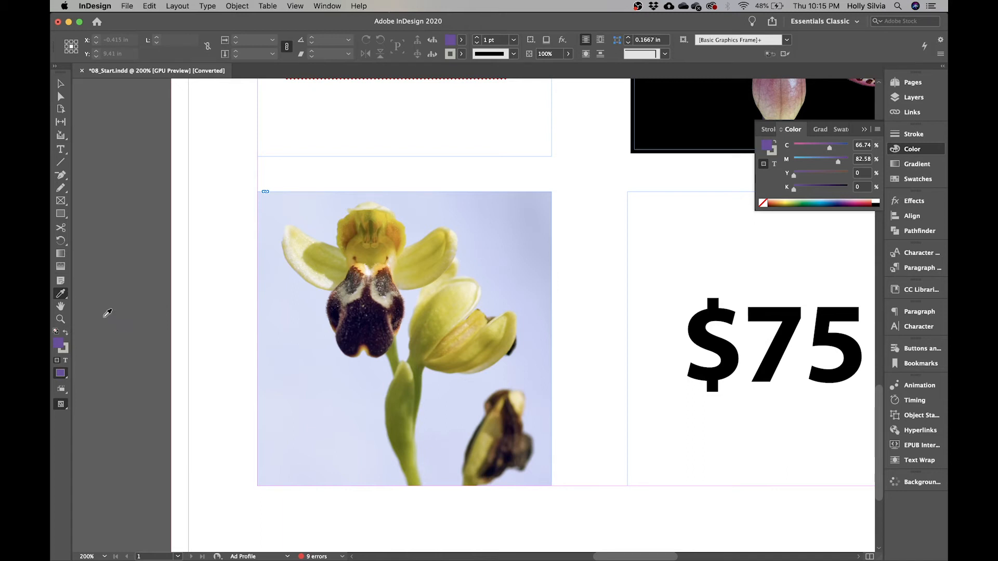
click(473, 290)
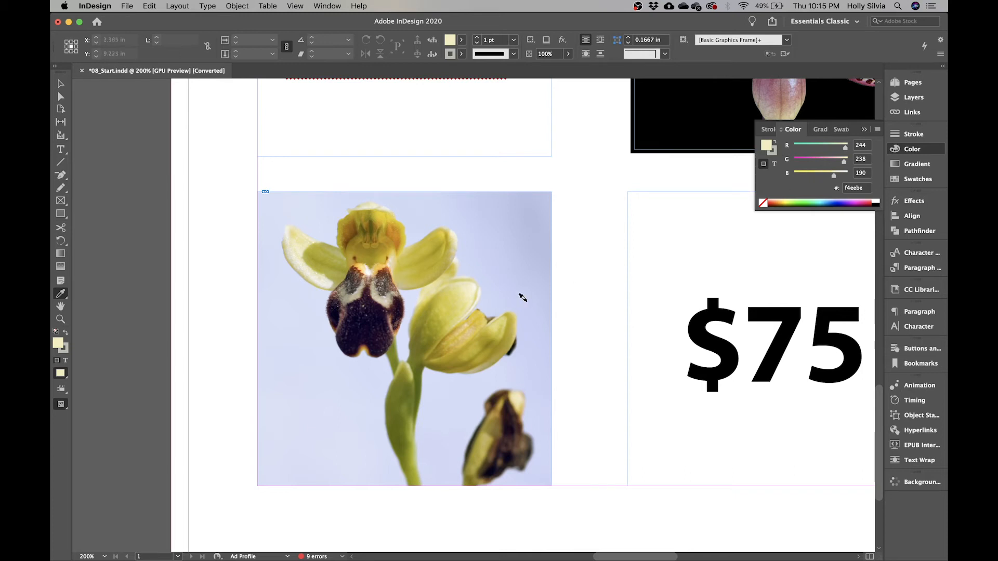
Add the sampled pale yellow to the swatches and show the swatch list.
click(876, 130)
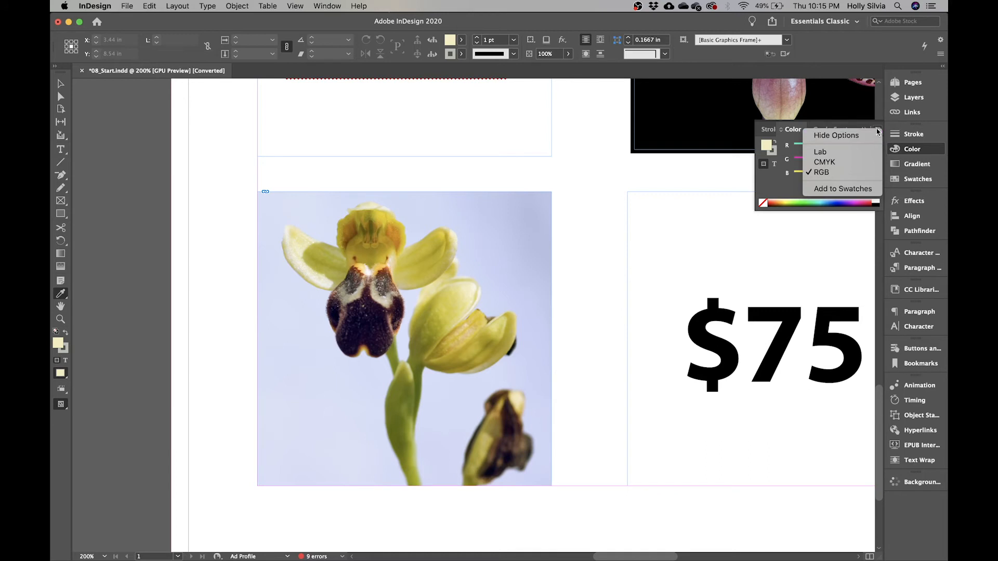
click(837, 189)
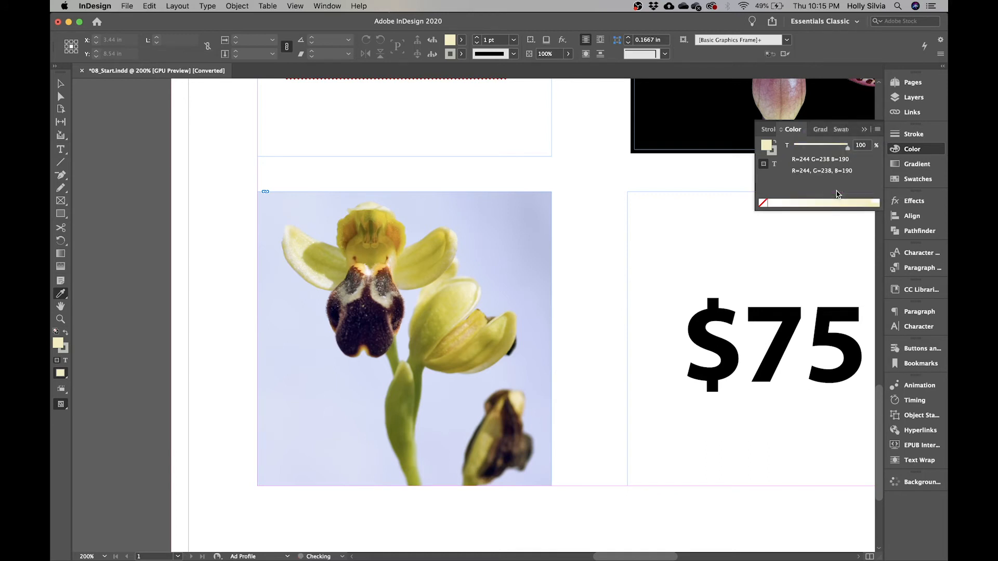
click(915, 178)
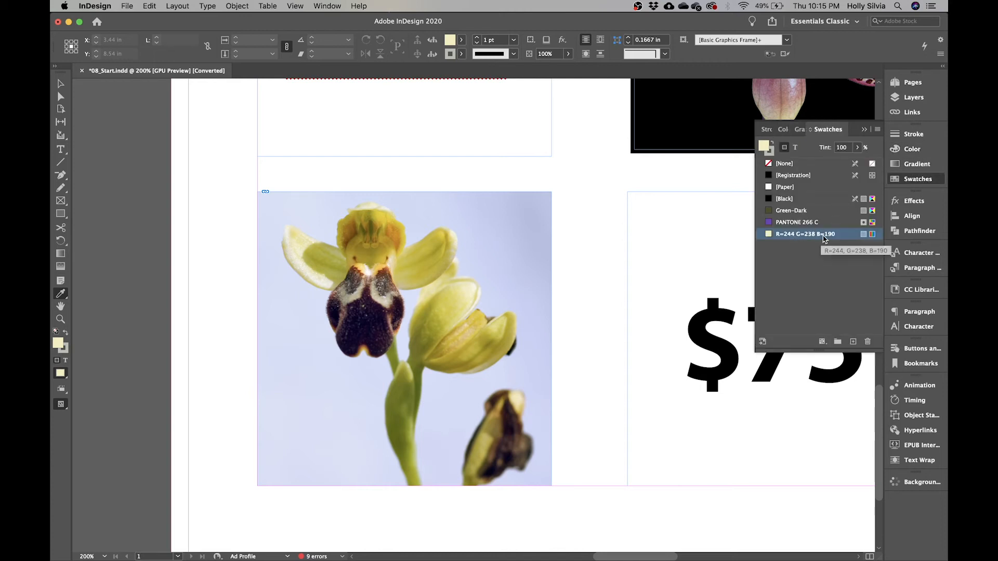
Open the options of the new pale yellow swatch and change its color mode to CMYK.
double_click(851, 237)
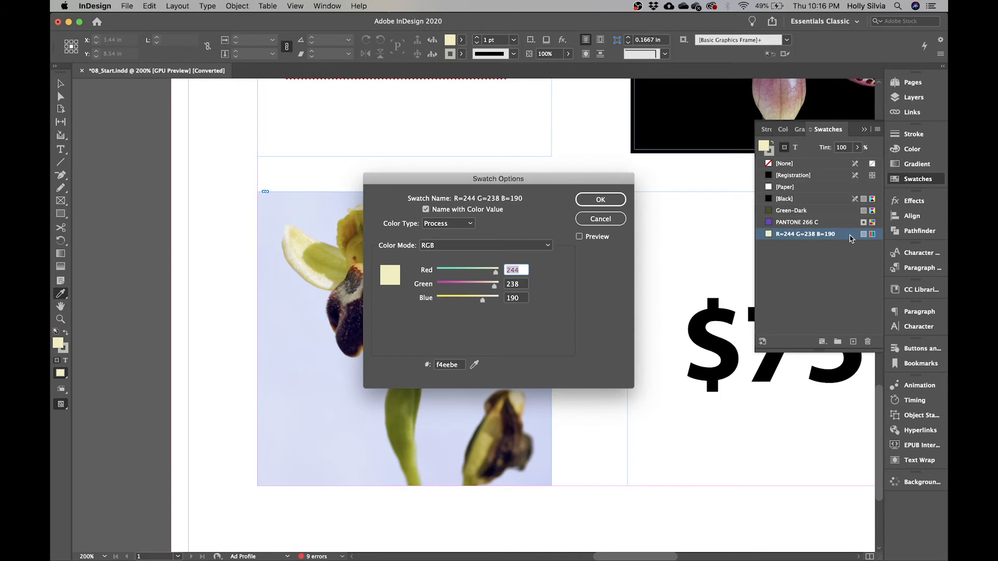
click(459, 247)
scroll(447, 262, up, 3)
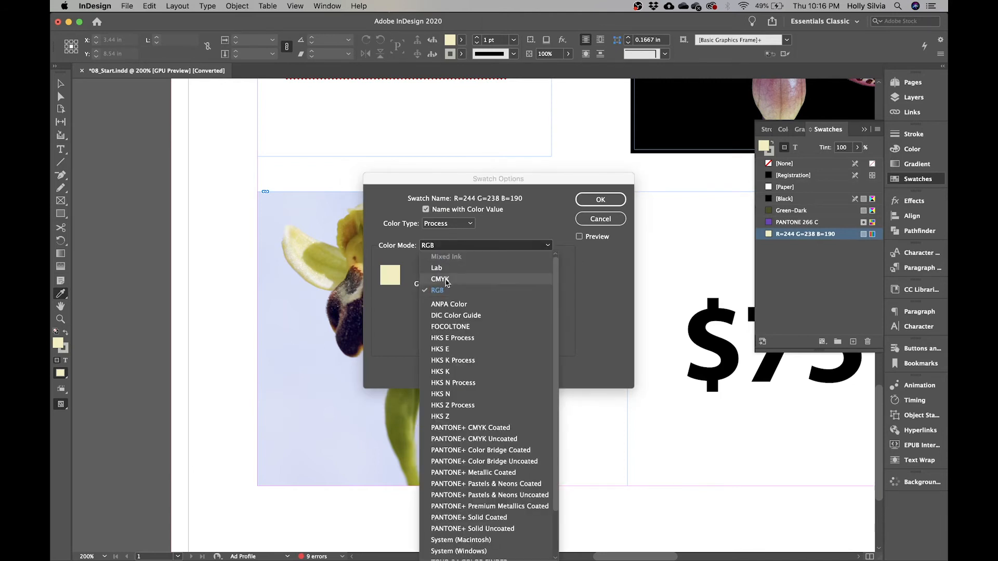
click(446, 283)
Set the pale yellow swatch to 10% cyan, 0% magenta and 40% yellow.
click(525, 271)
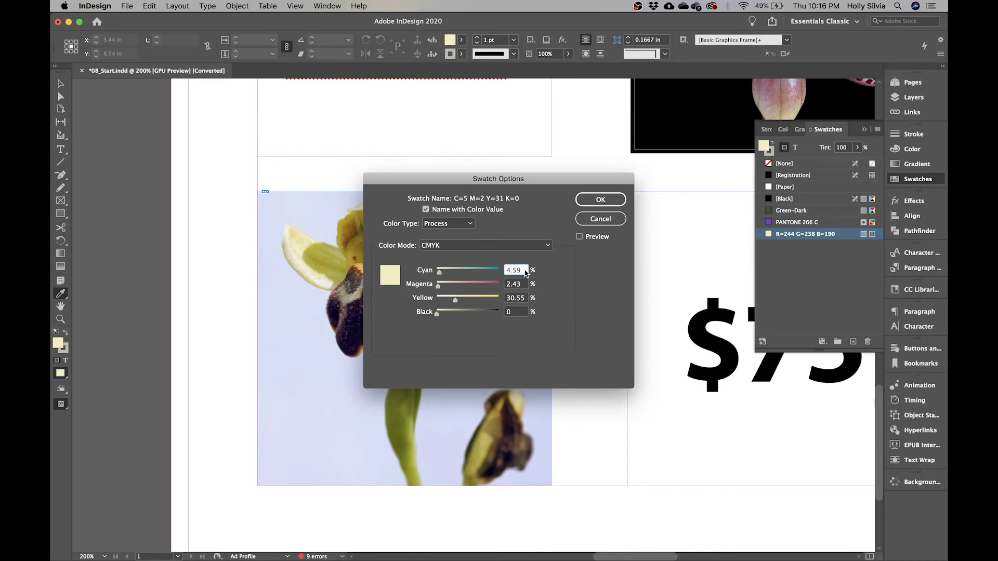
key(BackSpace)
key(BackSpace)
key(BackSpace)
key(BackSpace)
text(10)
click(523, 284)
key(BackSpace)
key(BackSpace)
key(BackSpace)
text(0)
click(526, 302)
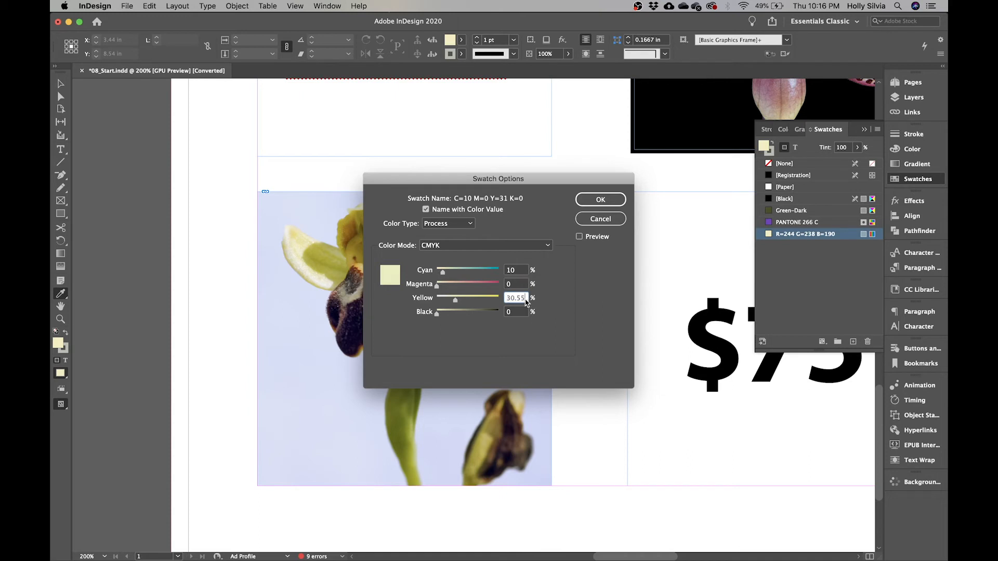
key(BackSpace)
key(BackSpace)
key(BackSpace)
key(BackSpace)
key(BackSpace)
text(40)
click(601, 201)
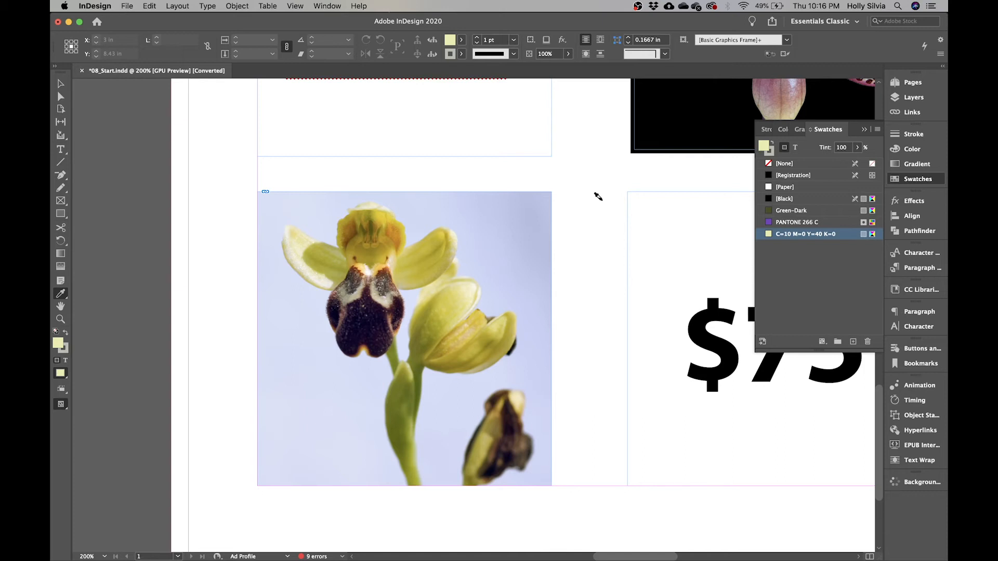
Duplicate the pale yellow swatch and set the copy to 25% cyan, 75% magenta and 0% yellow.
click(854, 343)
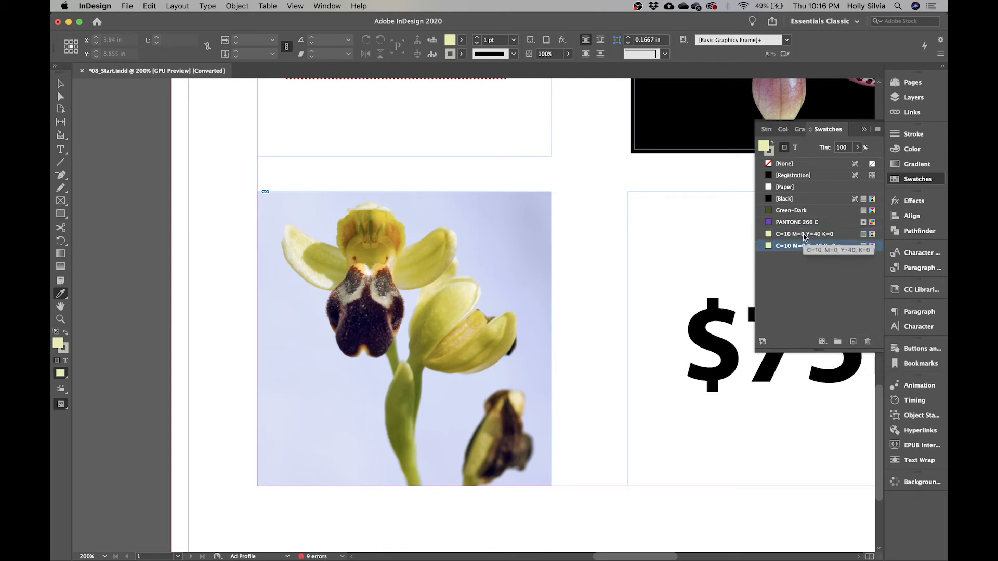
double_click(849, 249)
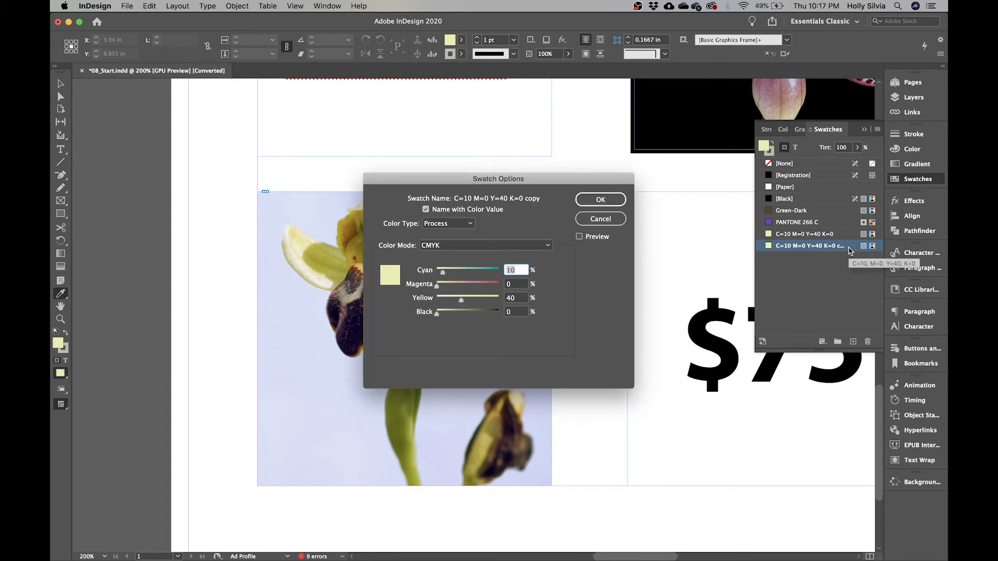
text(25)
key(Tab)
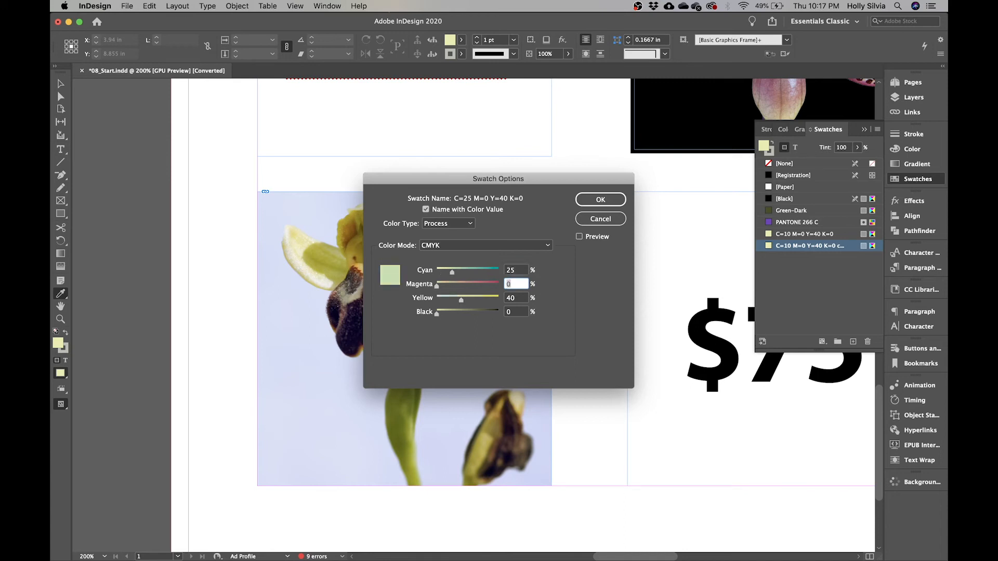
text(75)
key(Tab)
text(0)
key(Tab)
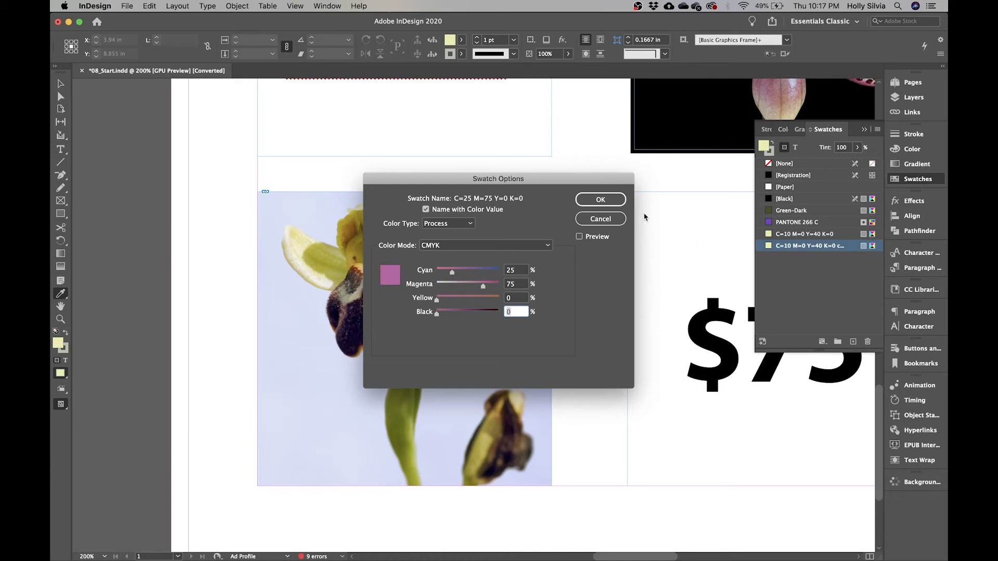
click(605, 200)
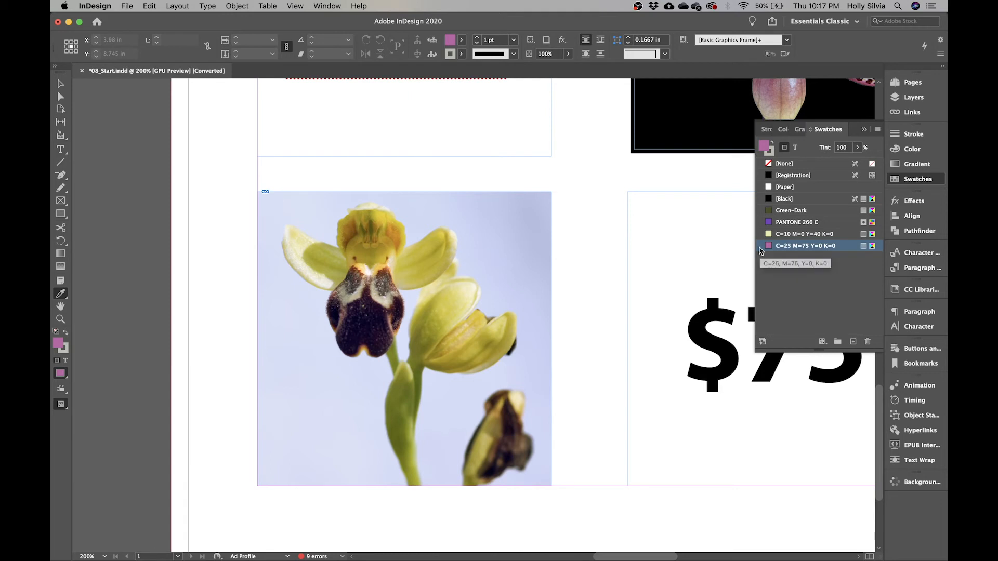
Create a blue CMYK process swatch with 90% cyan, 70% magenta, 30% yellow and 10% black.
alt+click(852, 342)
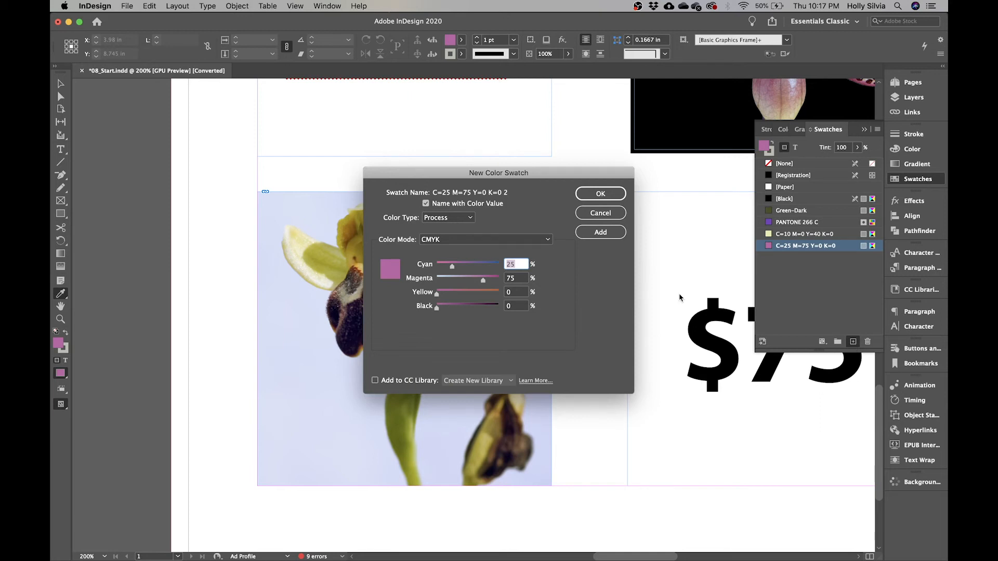
text(90)
key(Tab)
text(70)
key(Tab)
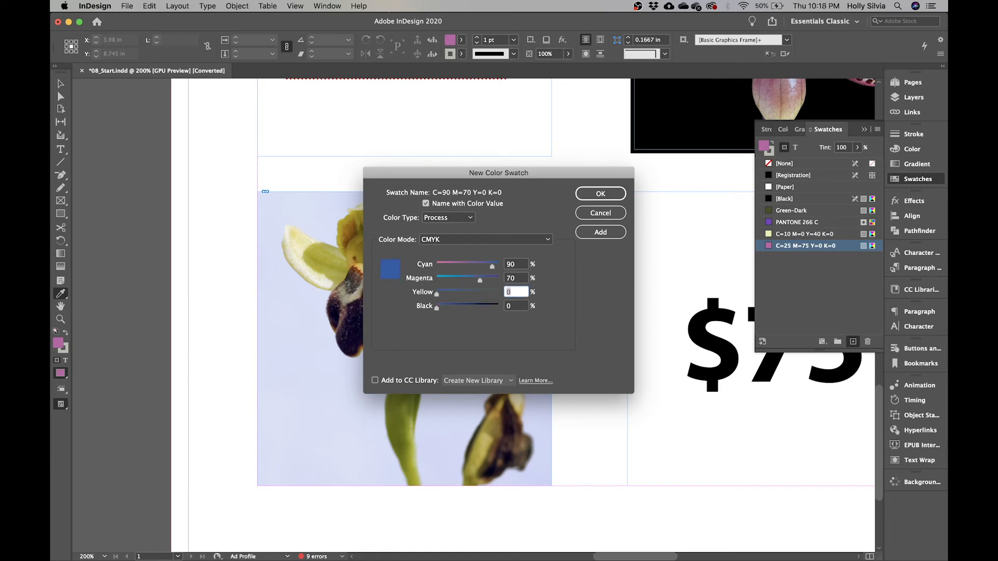
text(30)
key(Tab)
text(10)
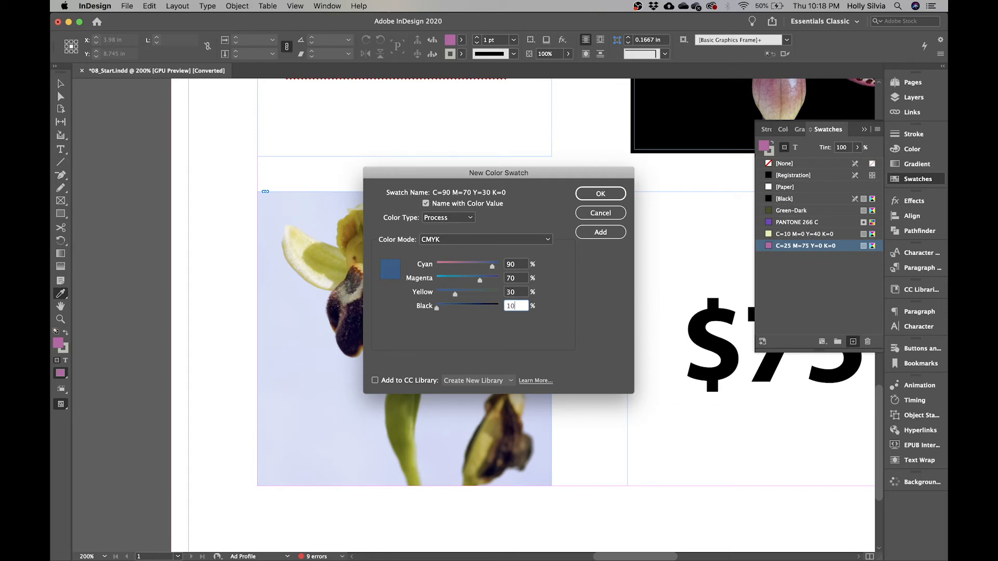
click(520, 295)
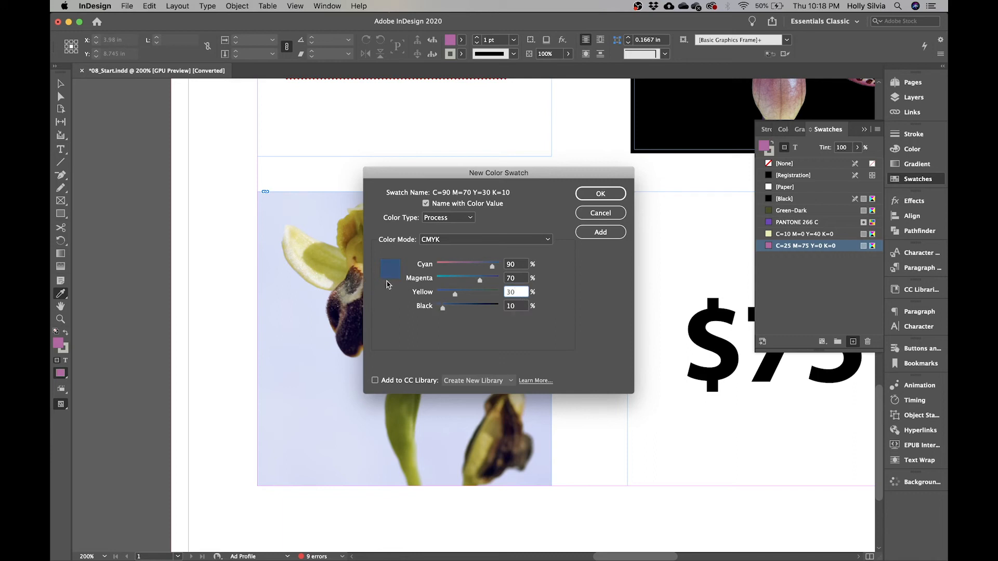
click(613, 194)
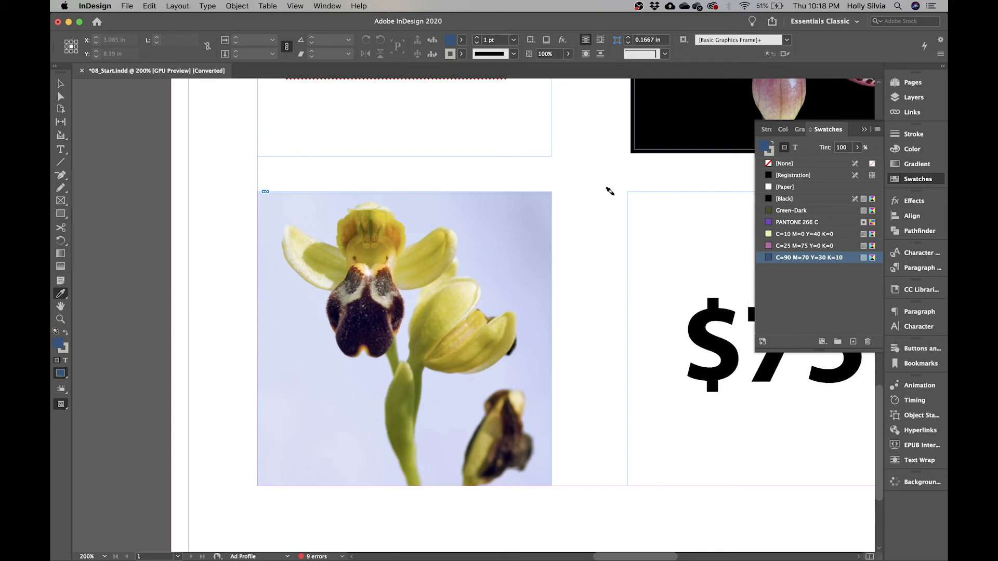
Create a green CMYK process swatch with 65% cyan, 25% magenta, 100% yellow and 0% black.
click(877, 130)
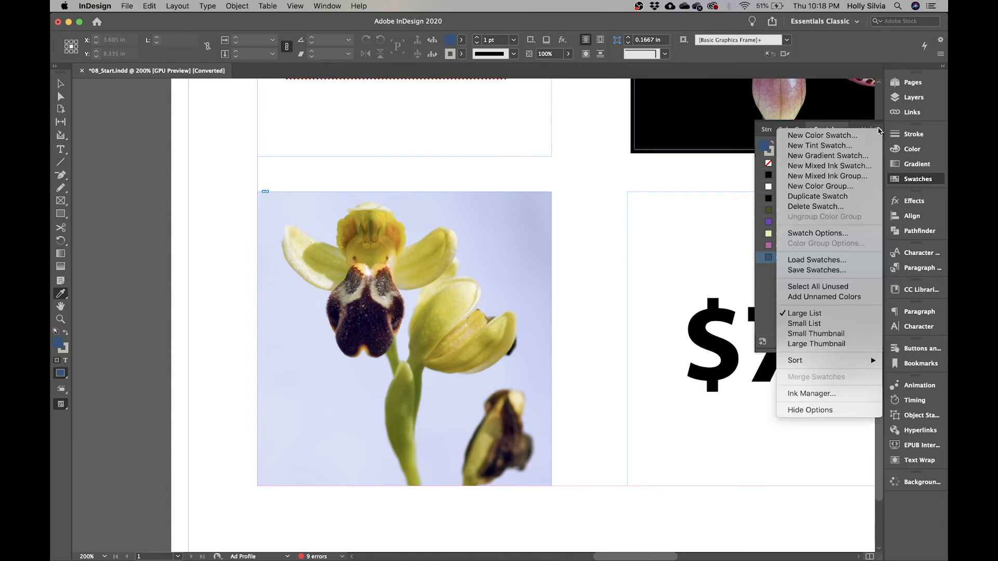
click(839, 136)
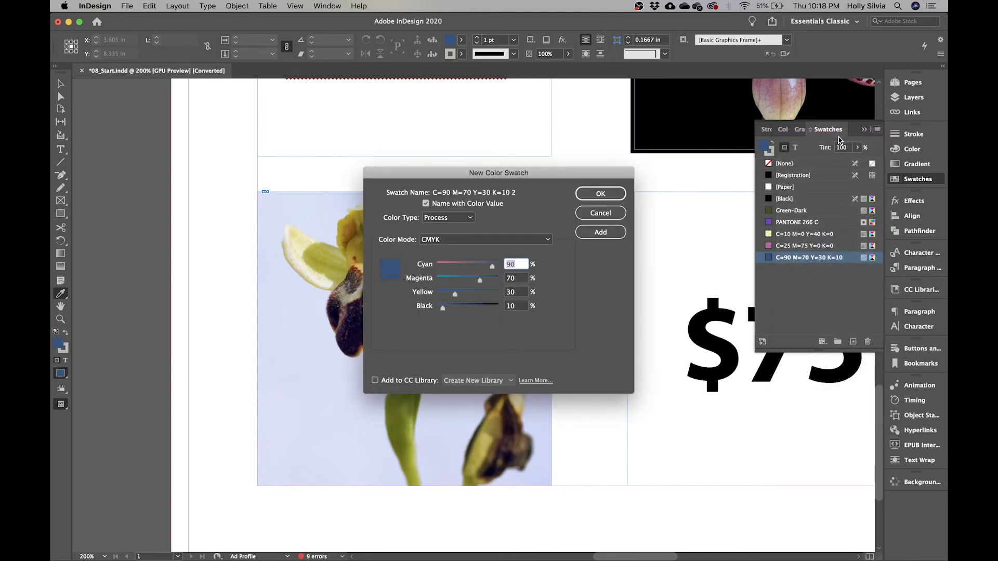
text(65)
text(25)
key(Tab)
text(25)
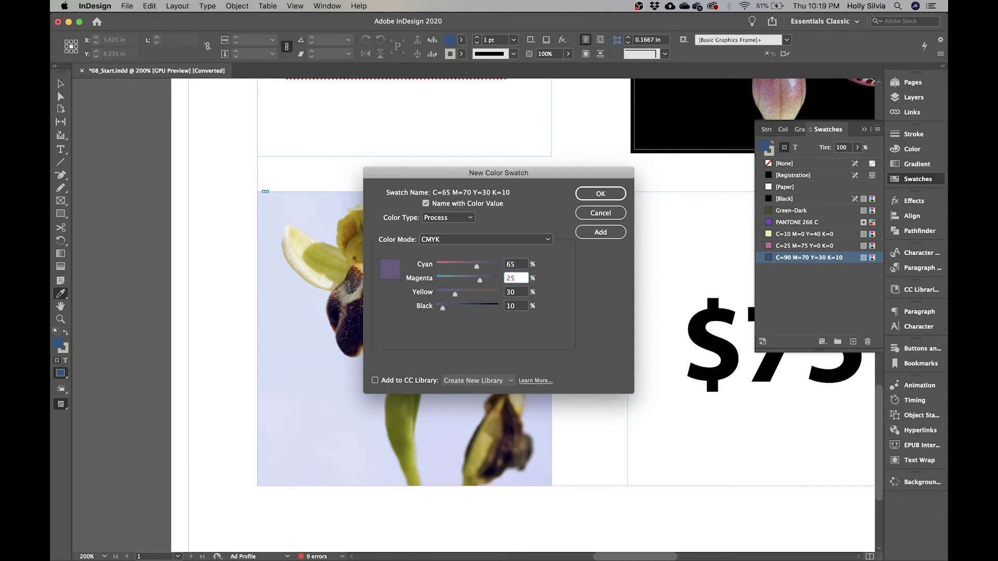
key(Tab)
text(100)
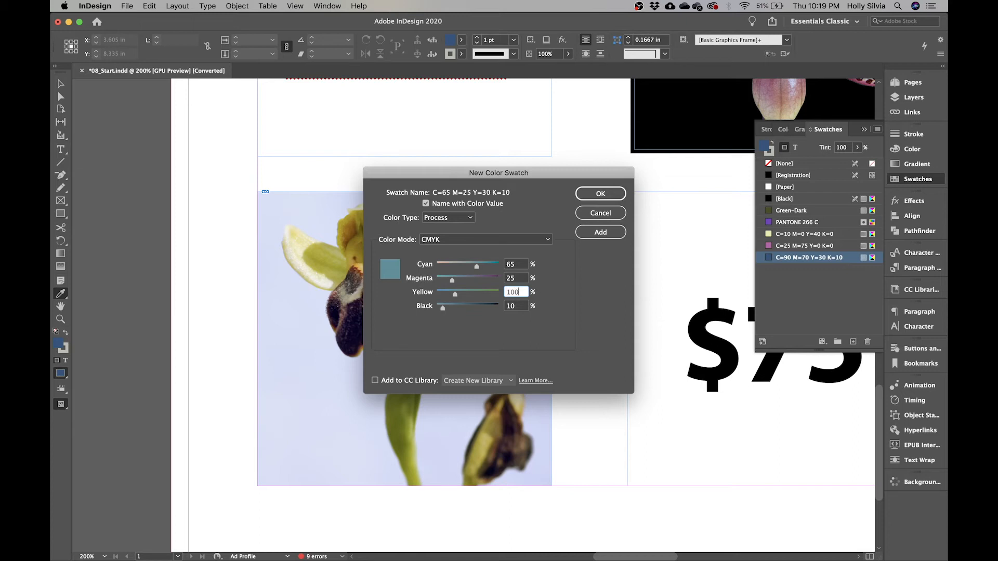
text(1)
key(BackSpace)
key(Tab)
text(0)
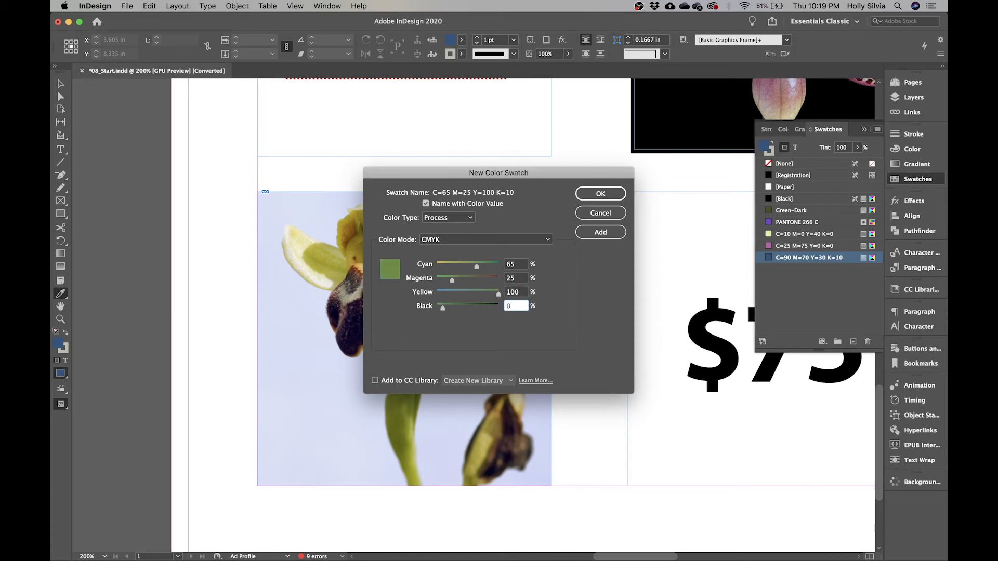
click(518, 293)
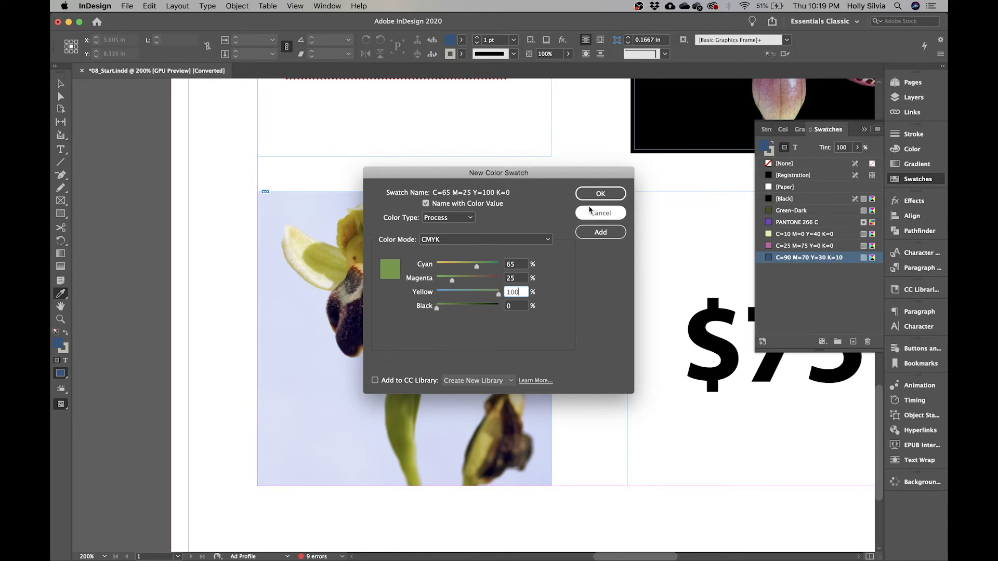
click(601, 193)
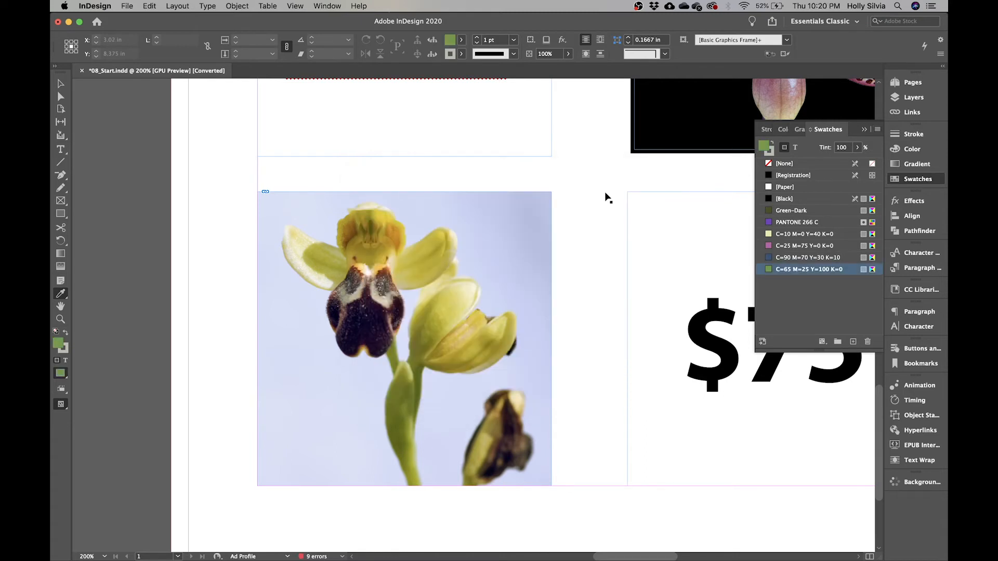
Fill the full-page background frame with the green swatch C=65 M=25 Y=100 K=0.
key(super+0)
key(v)
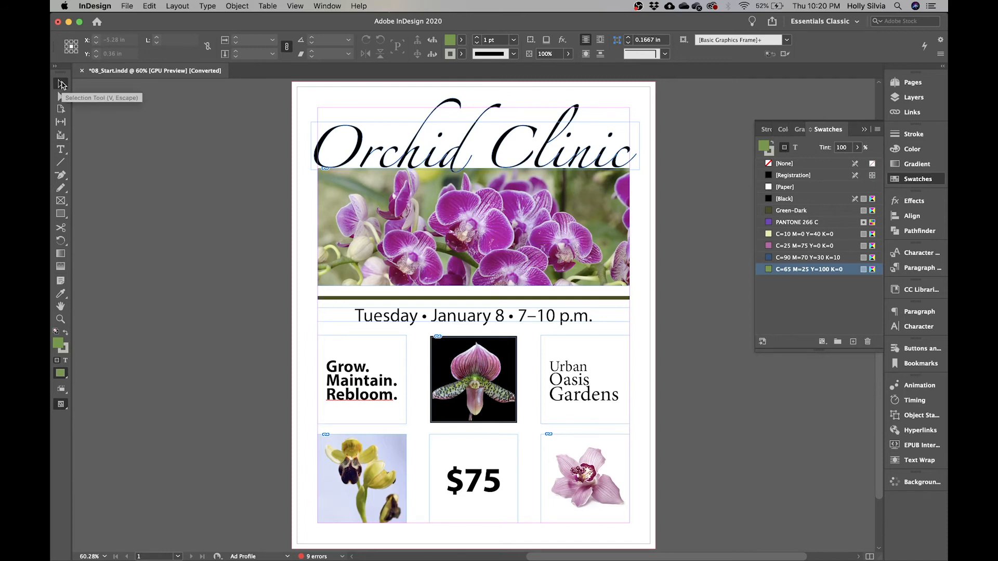
scroll(387, 98, up, 1)
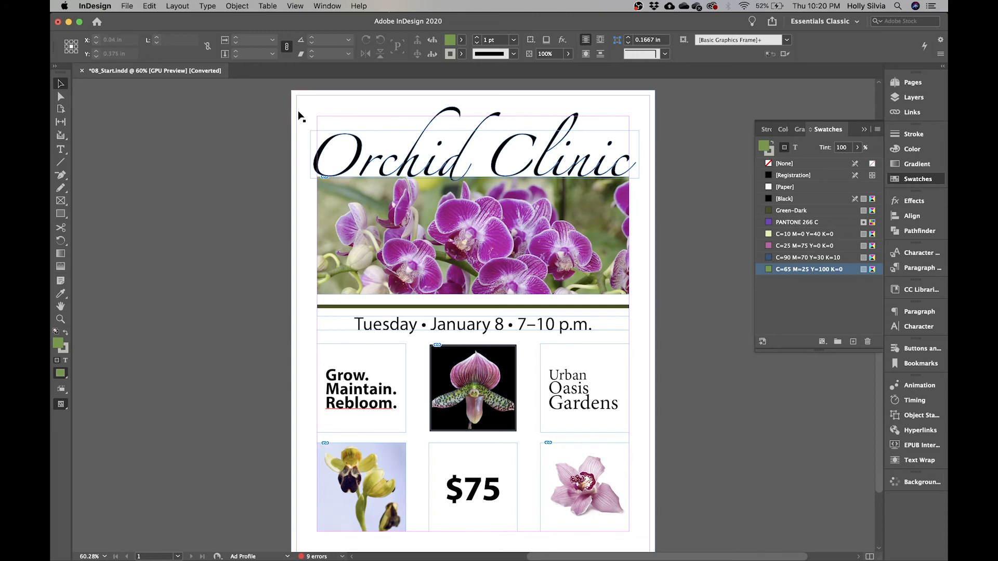
click(304, 99)
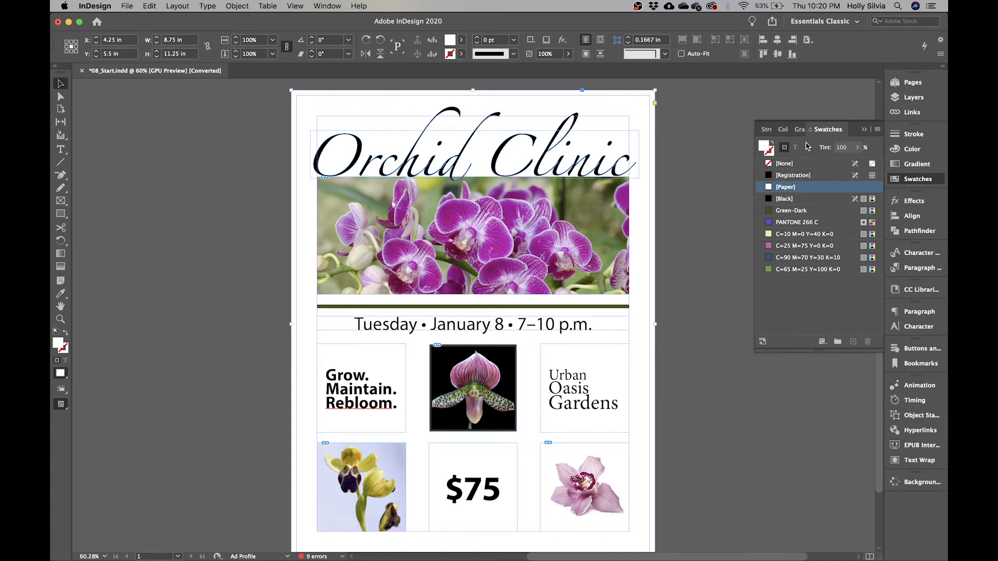
click(462, 41)
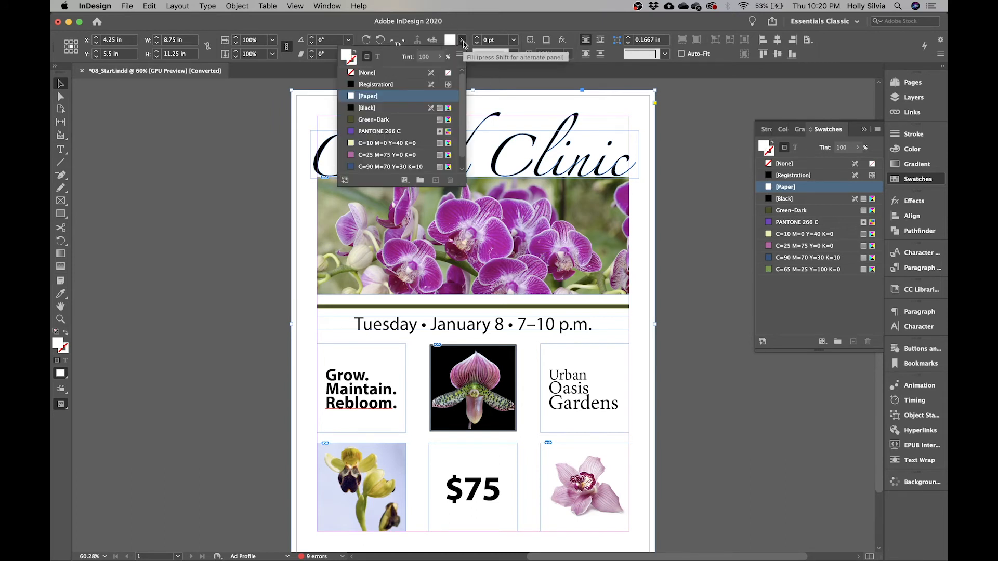
click(462, 42)
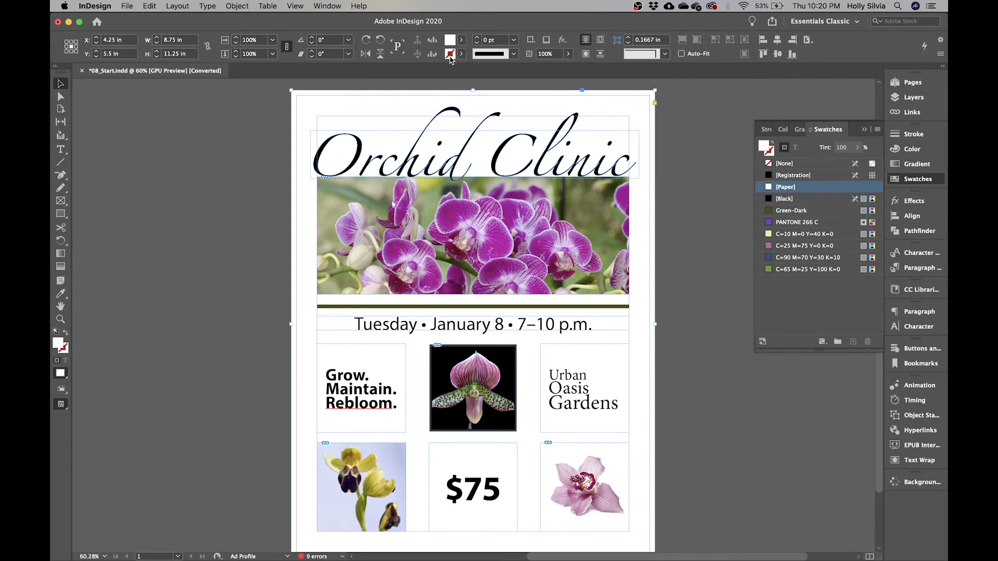
click(462, 54)
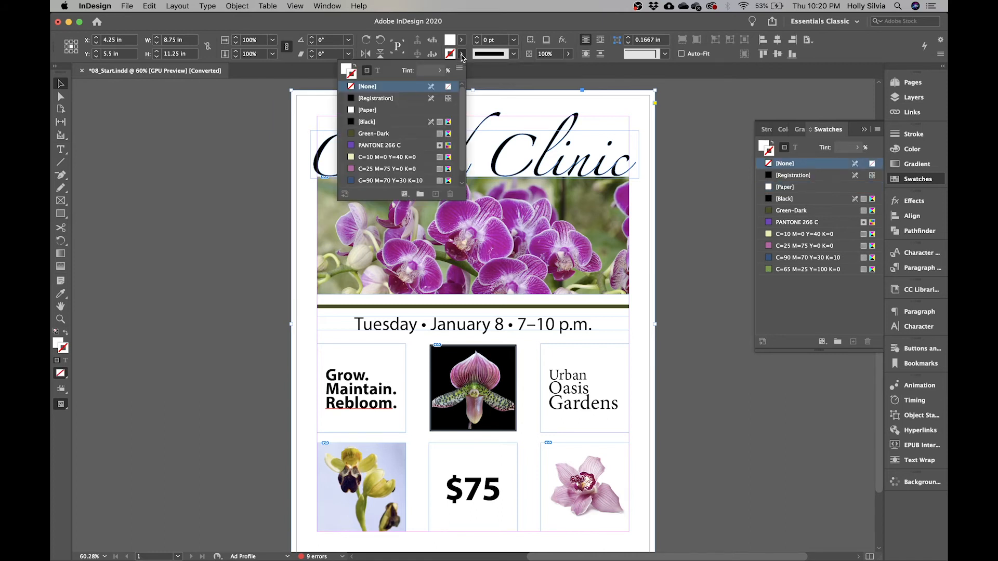
click(462, 55)
click(764, 148)
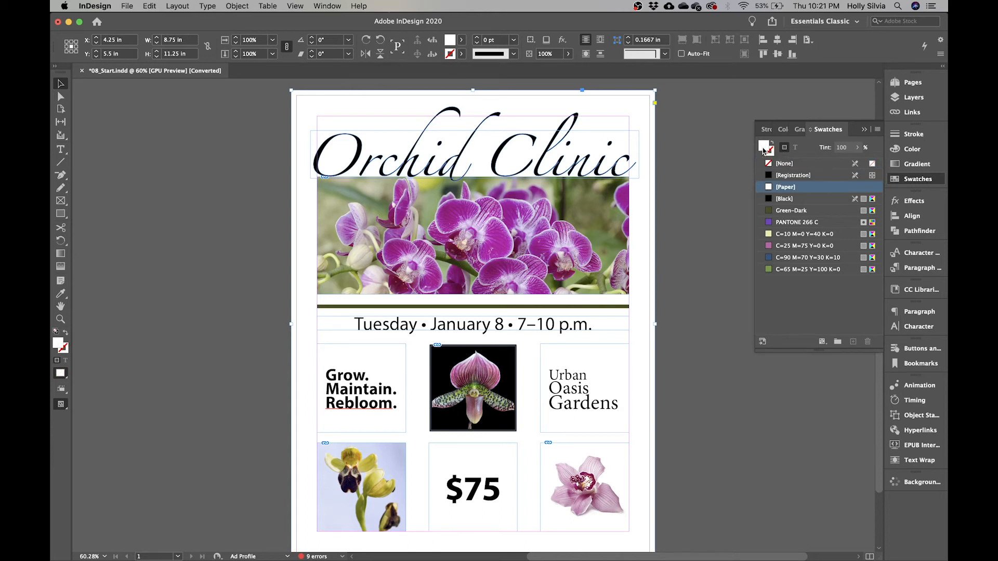
click(794, 270)
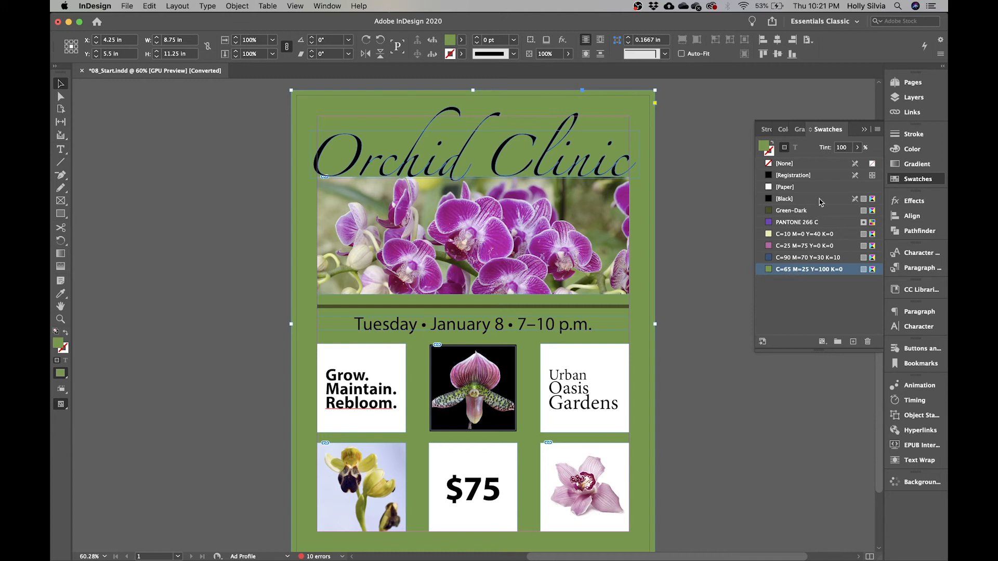
Set the tint of the background frame's green fill to 50%.
click(847, 148)
key(BackSpace)
text(50)
click(710, 246)
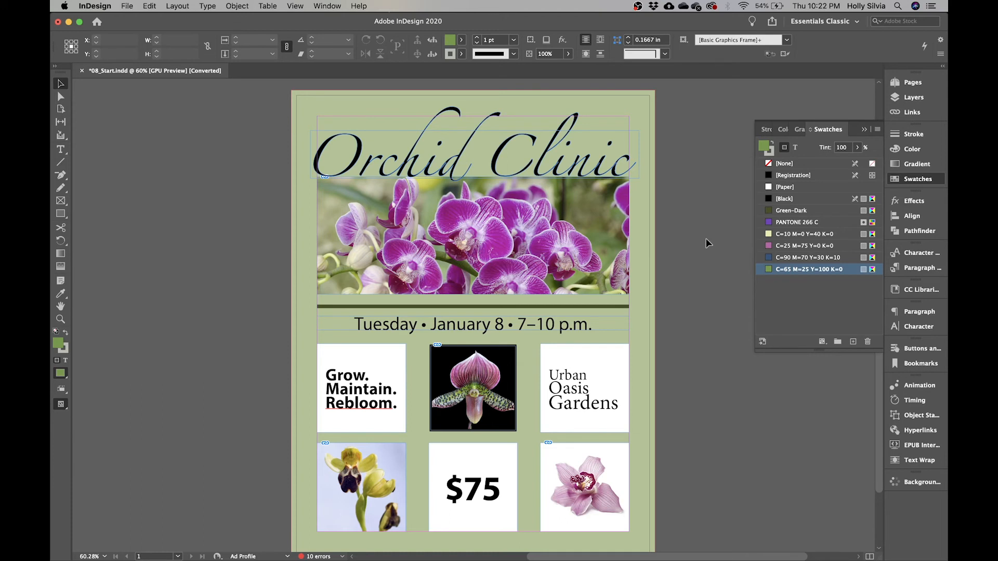
click(644, 120)
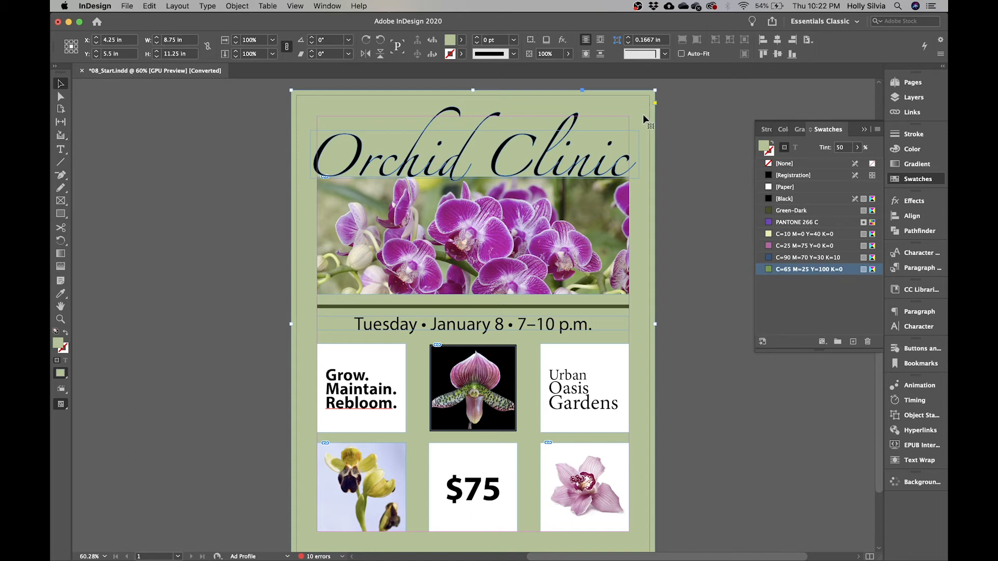
Fill the Urban Oasis Gardens text frame with the pale yellow swatch C=10 M=0 Y=40 K=0.
click(616, 370)
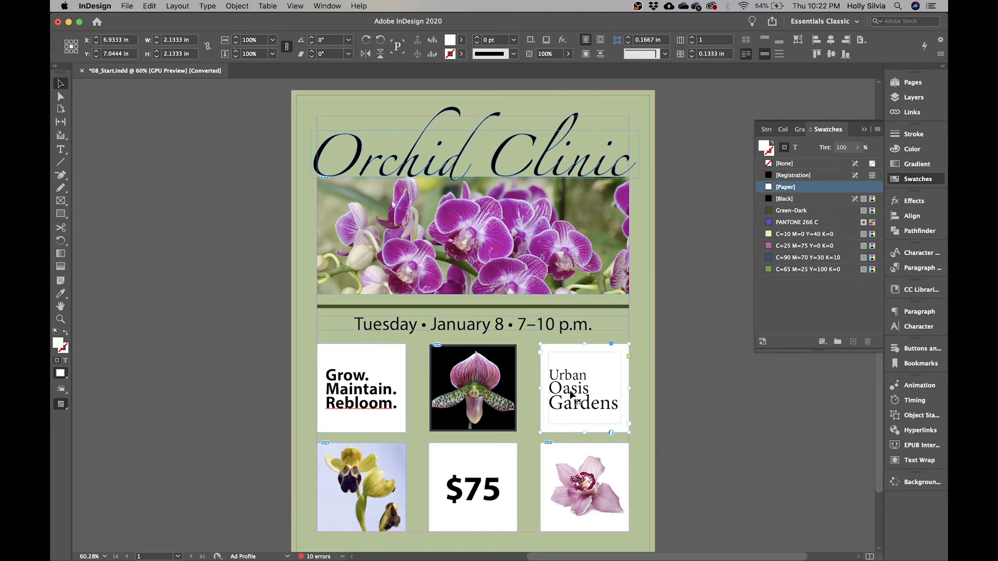
click(782, 235)
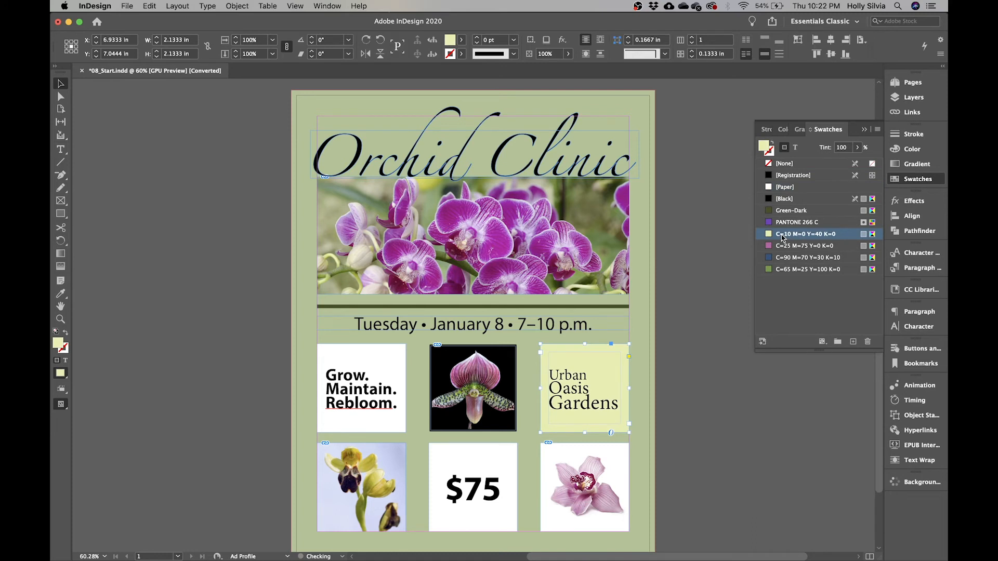
click(706, 336)
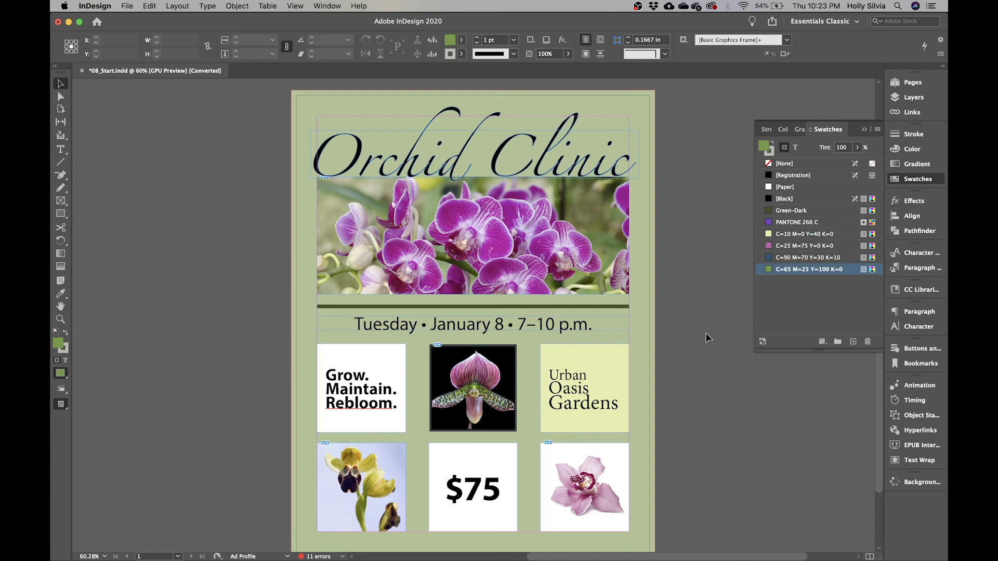
Fill the $75 text frame with the swatch C=25 M=75 Y=0 K=0.
click(815, 248)
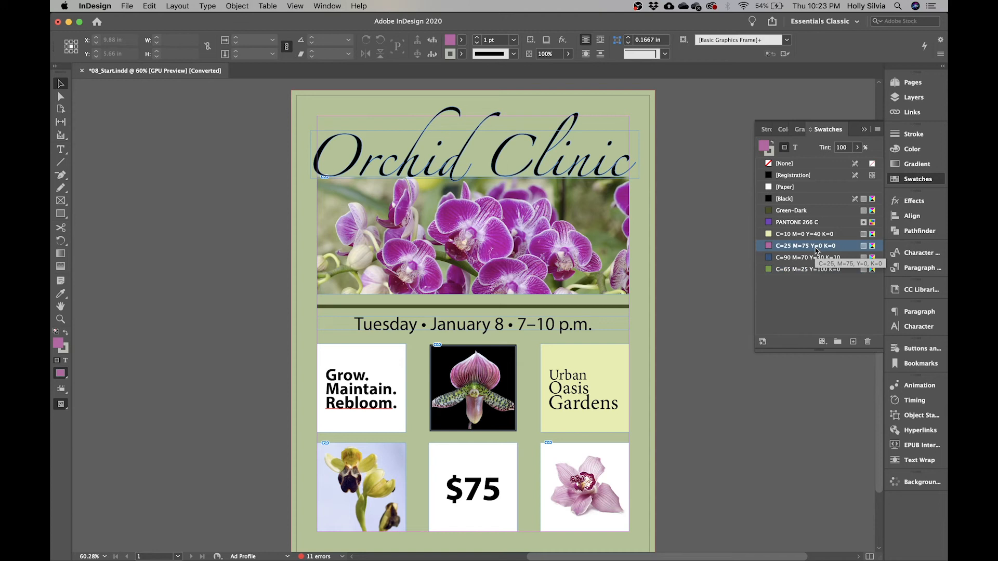
click(815, 247)
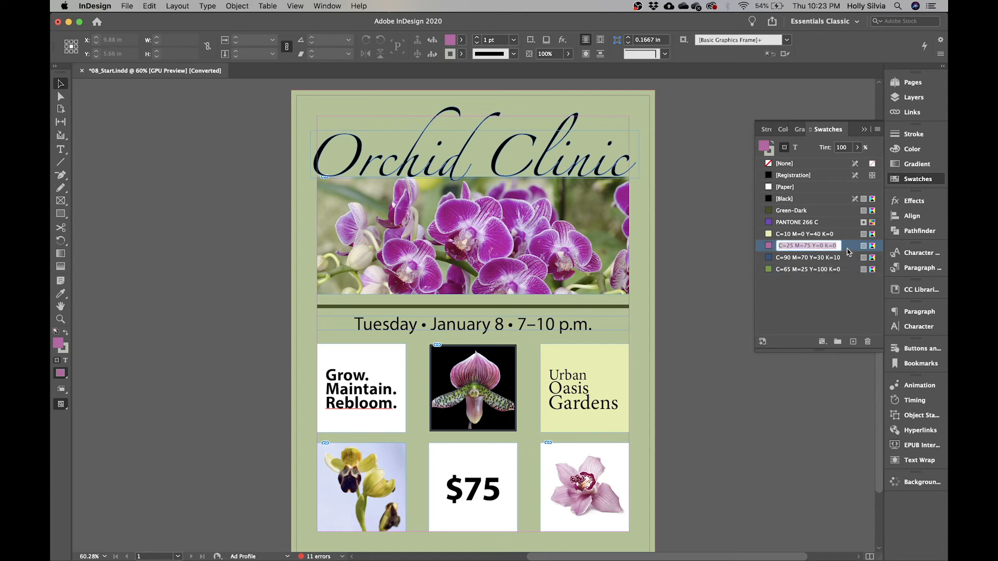
click(847, 249)
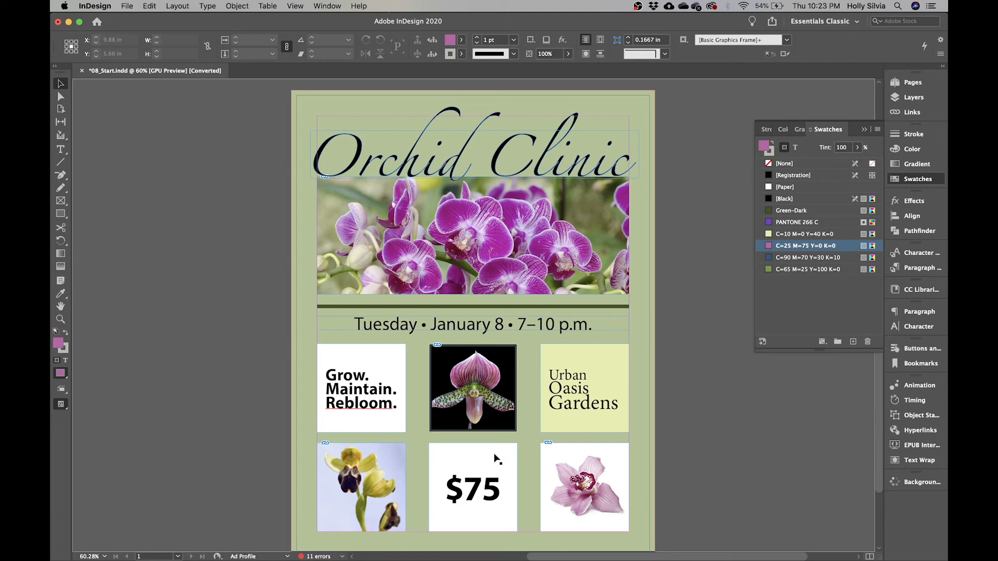
drag(494, 457, 495, 455)
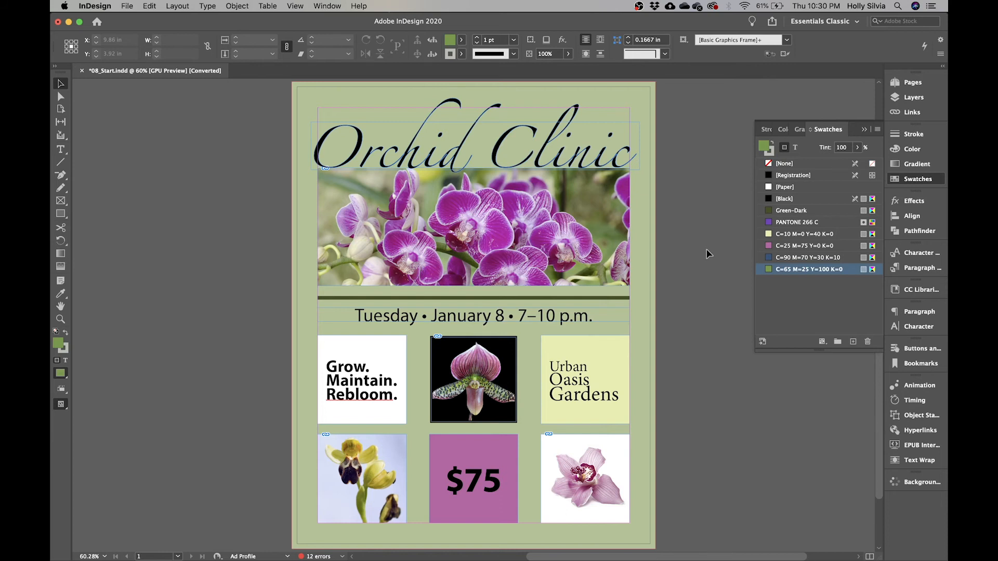
Try to apply the blue swatch C=90 M=70 Y=30 K=10 to the title's text frame and undo it.
click(498, 151)
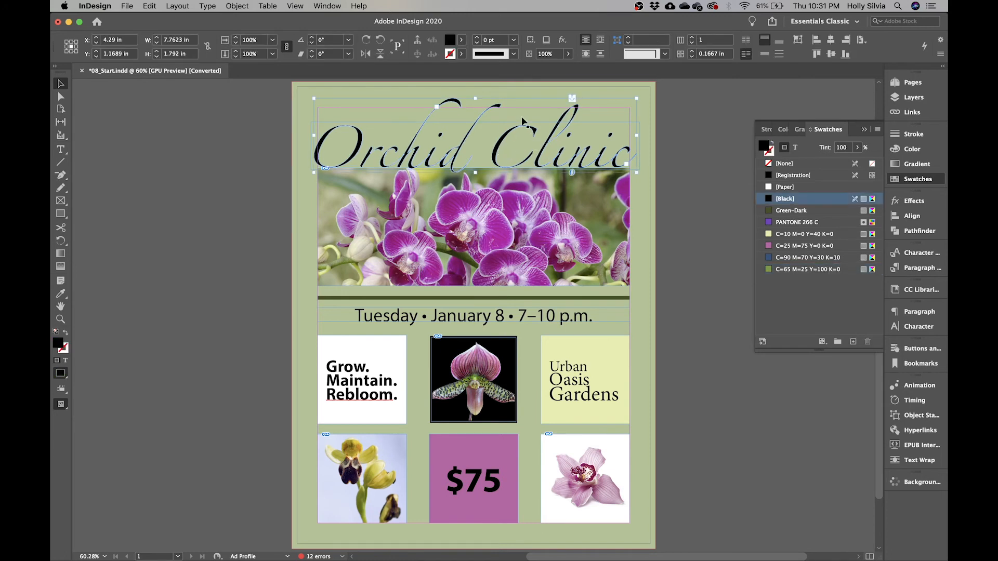
click(700, 161)
click(808, 269)
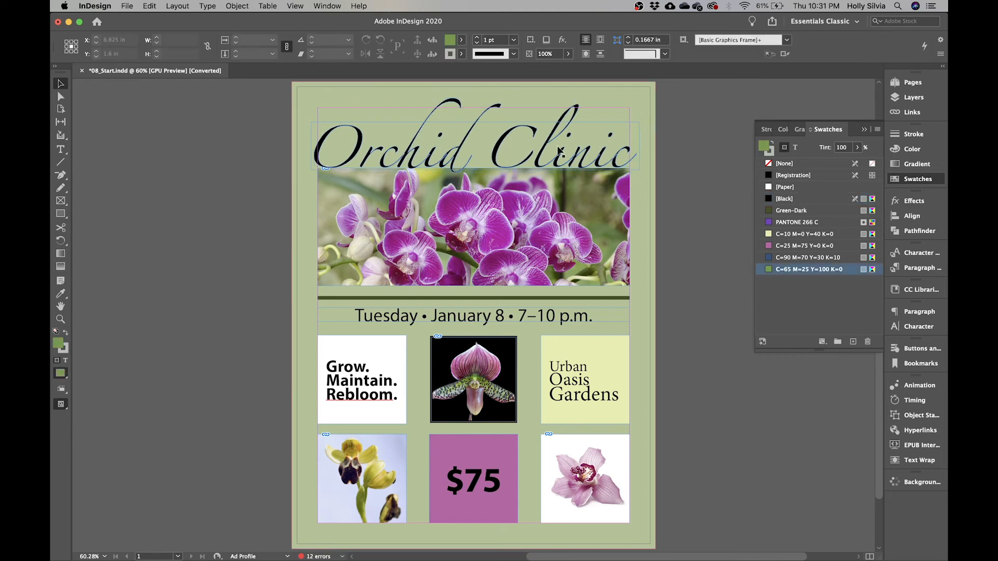
click(483, 141)
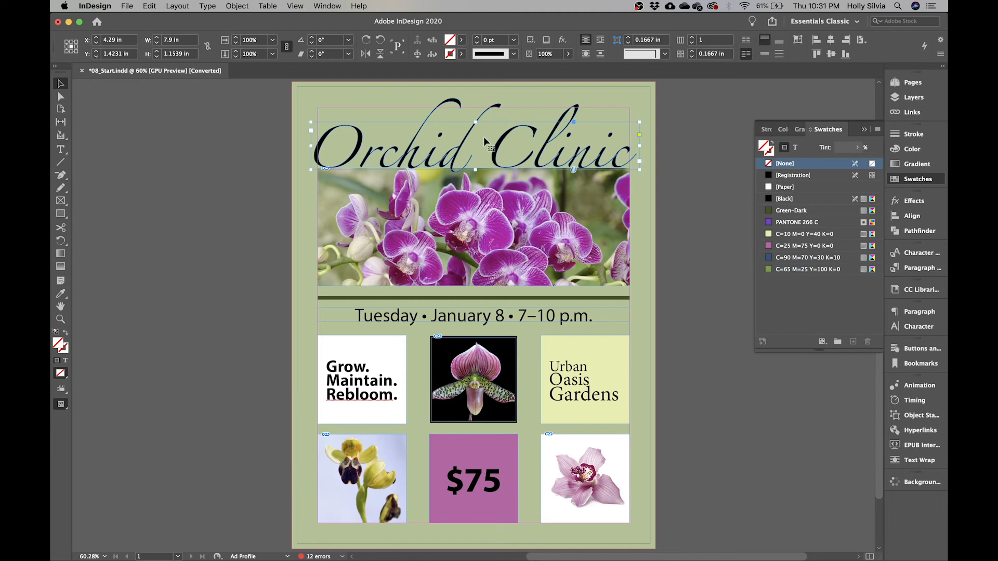
click(791, 257)
key(super+z)
click(686, 180)
click(808, 270)
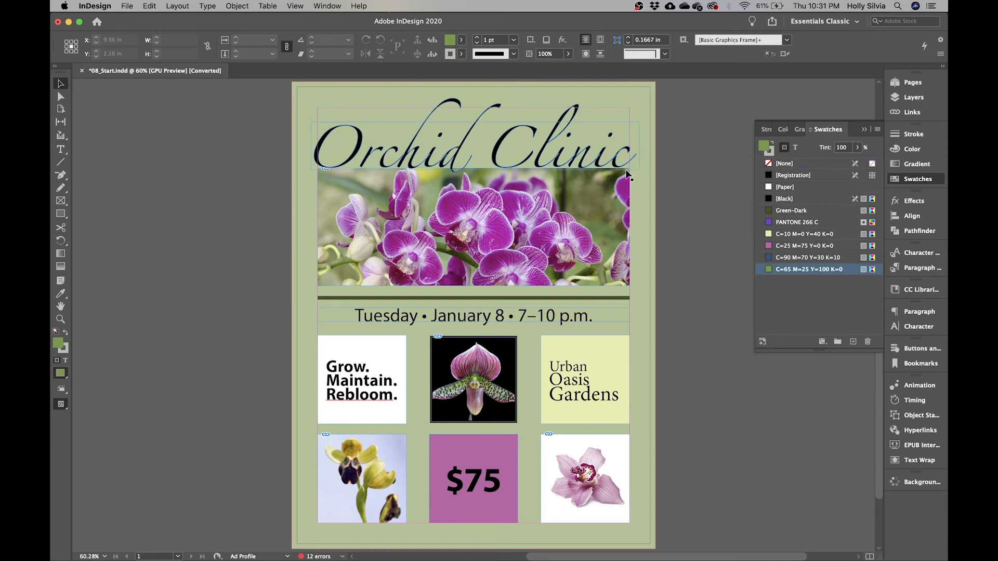
Try filling the Orchid Clinic letter shapes with the blue swatch C=90 M=70 Y=30 K=10, and undo it.
click(496, 151)
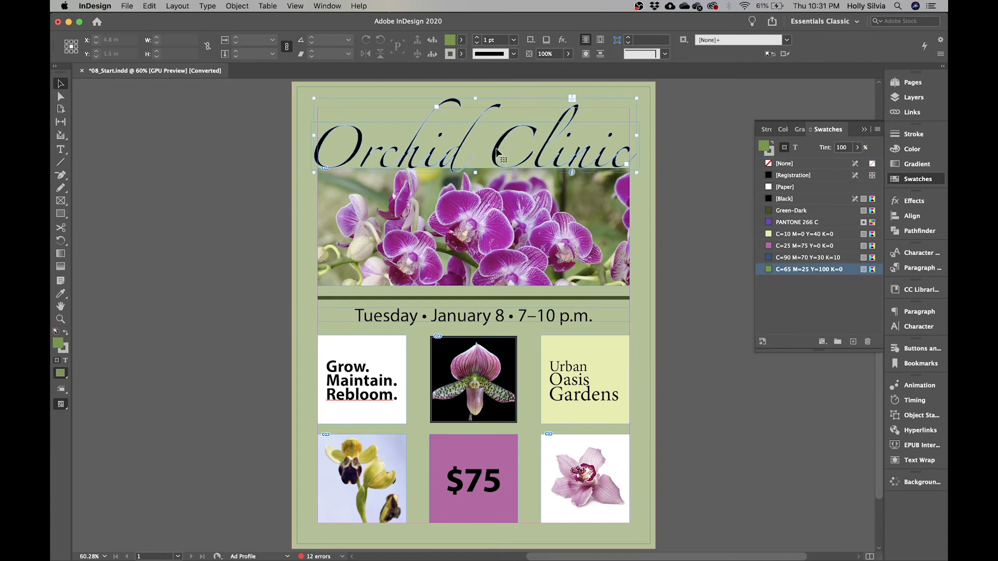
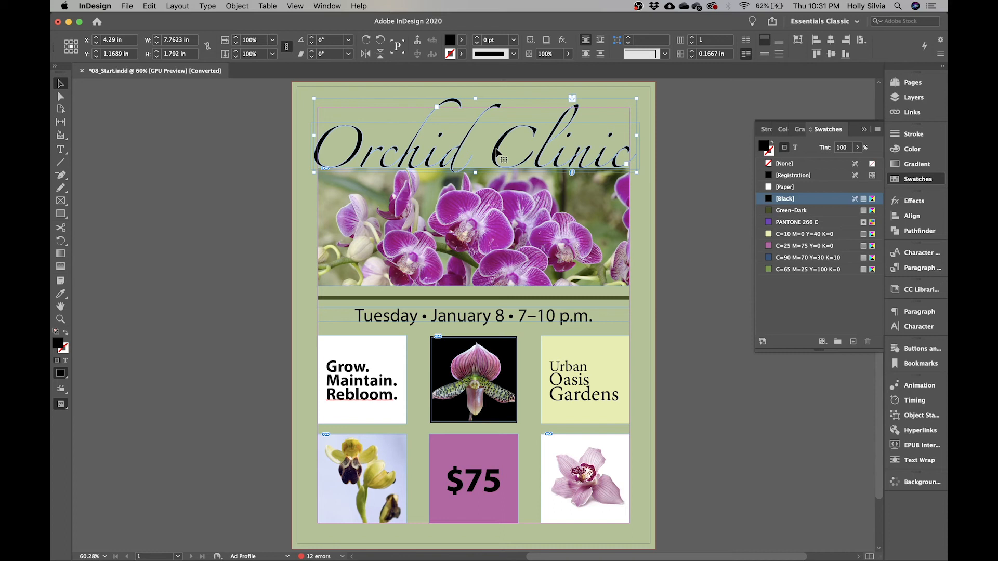
click(214, 7)
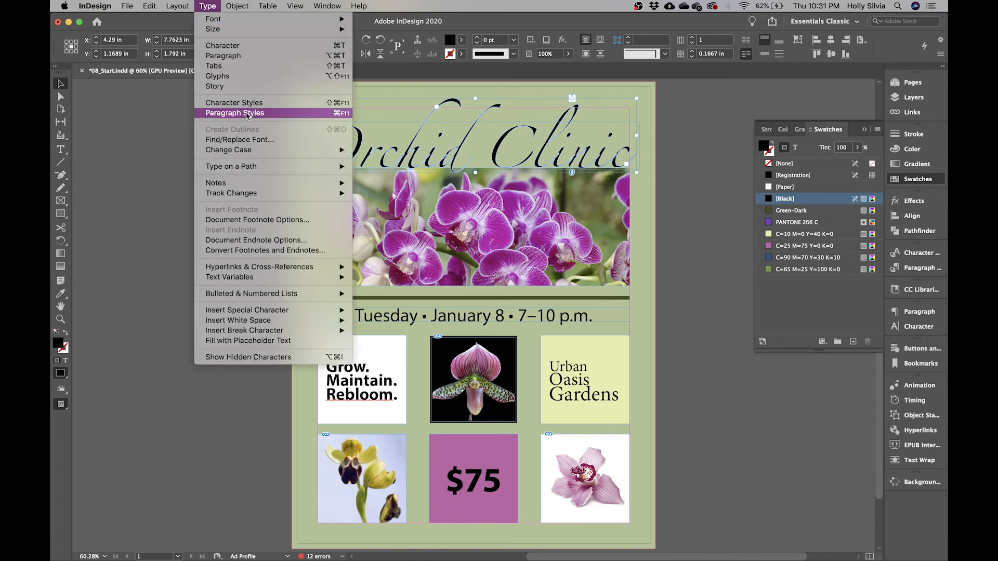
click(709, 207)
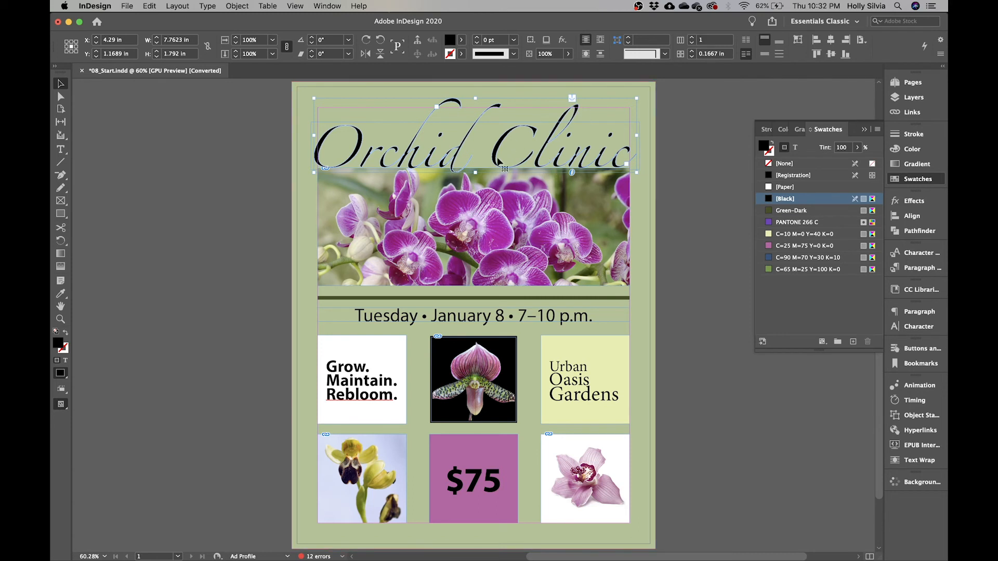
click(771, 258)
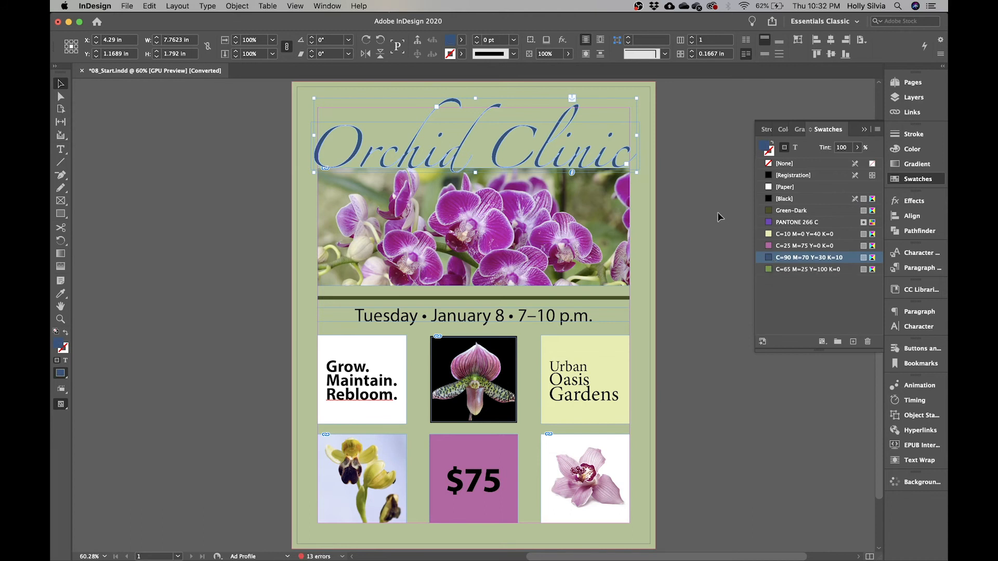
key(super+z)
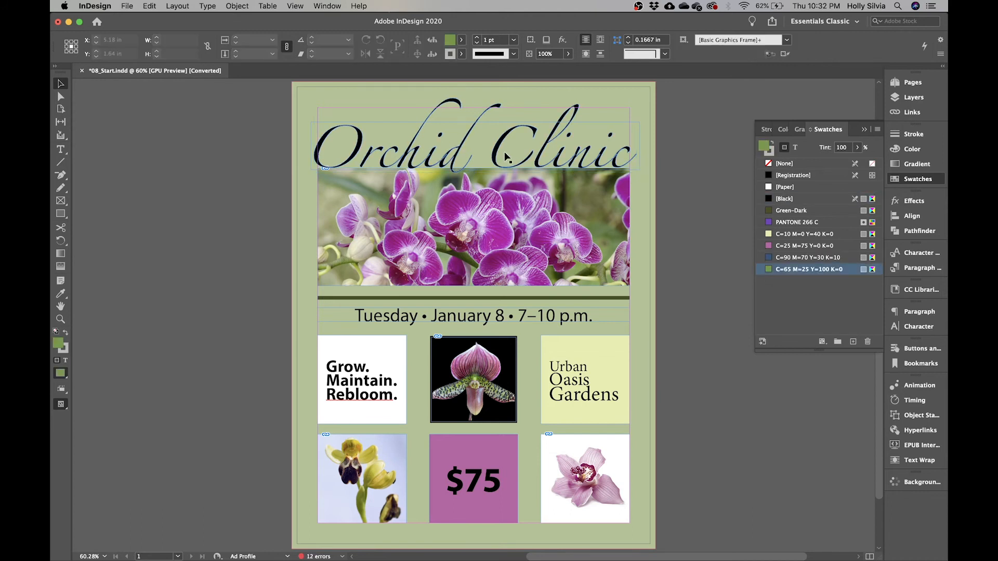
Try the blue swatch C=90 M=70 Y=30 K=10 as the fill of the frame containing the Orchid Clinic title, and undo it.
click(491, 151)
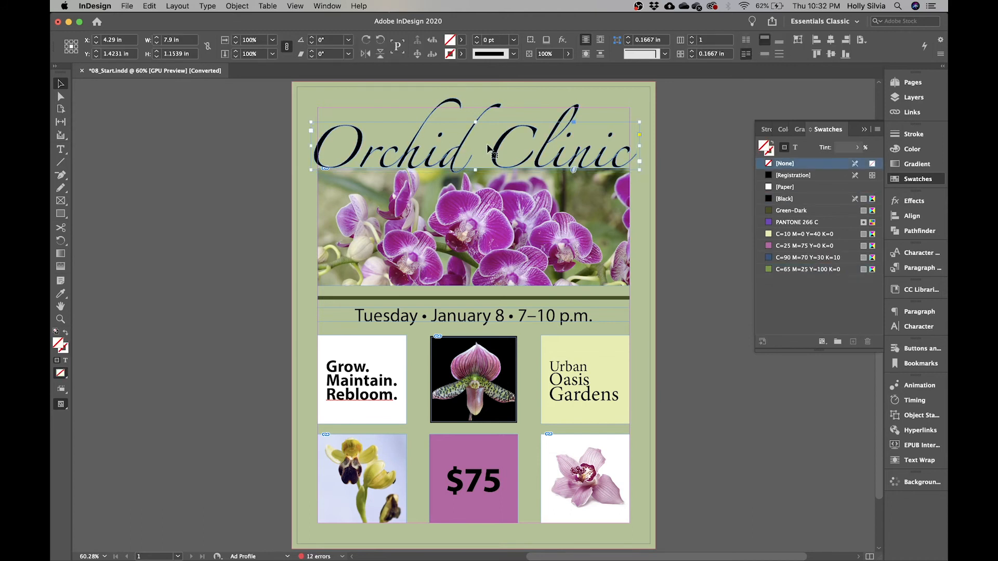
click(787, 258)
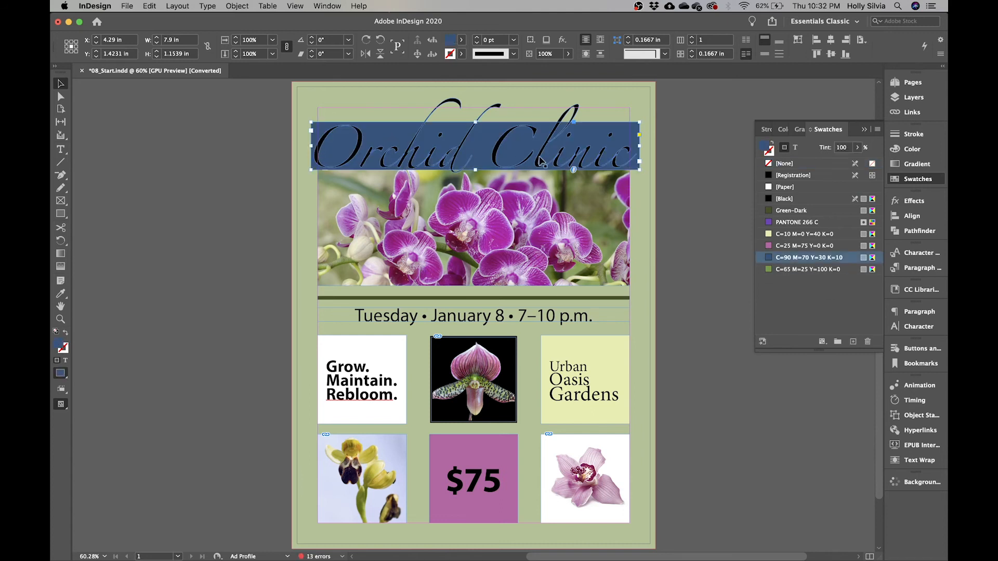
key(super+z)
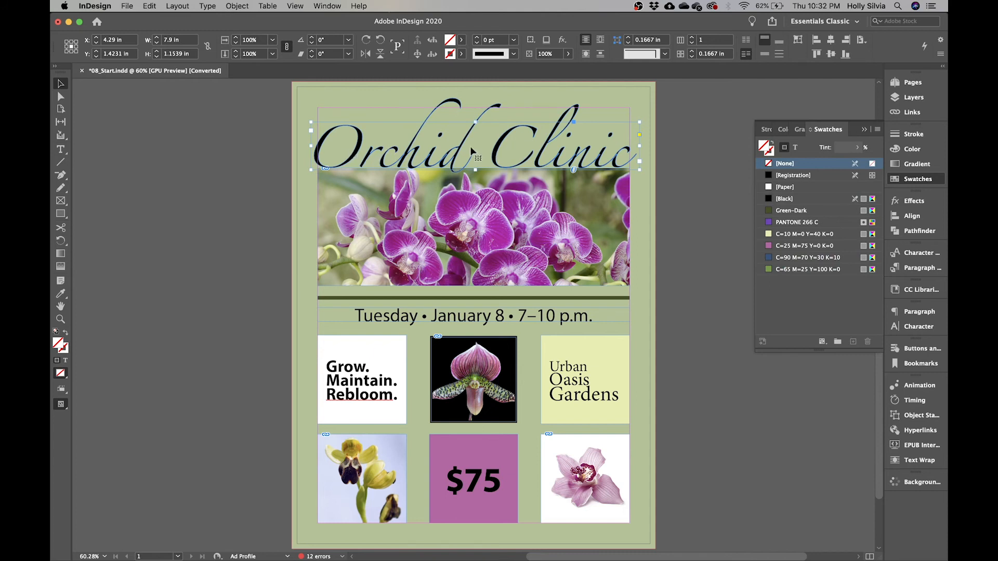
Fill the Orchid Clinic title lettering itself with the blue swatch C=90 M=70 Y=30 K=10.
click(359, 152)
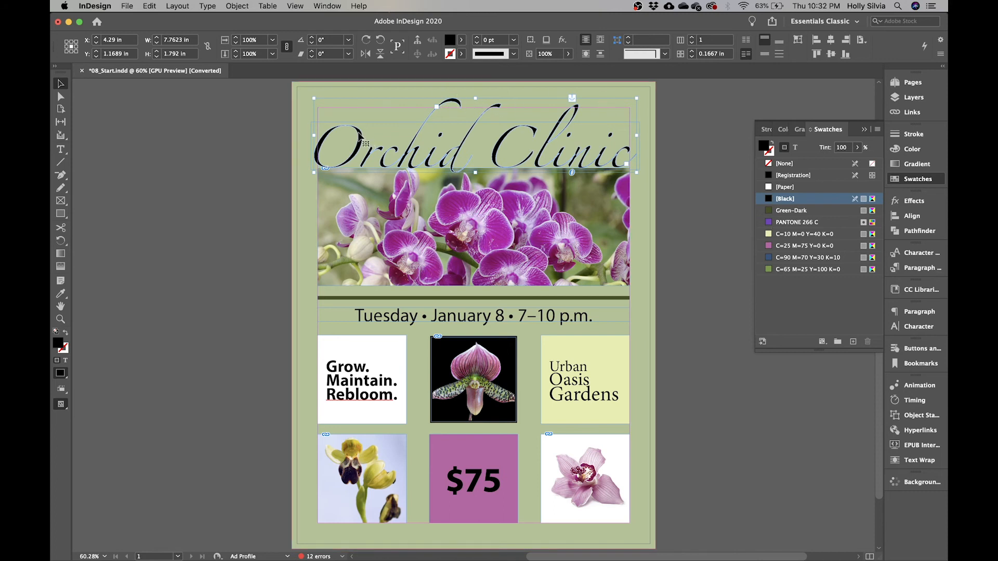
click(812, 259)
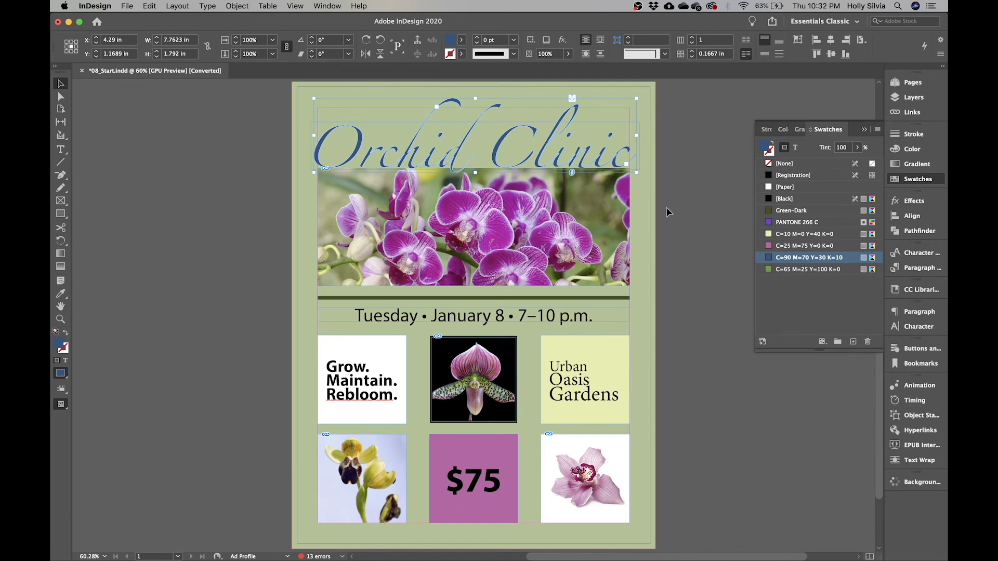
click(700, 213)
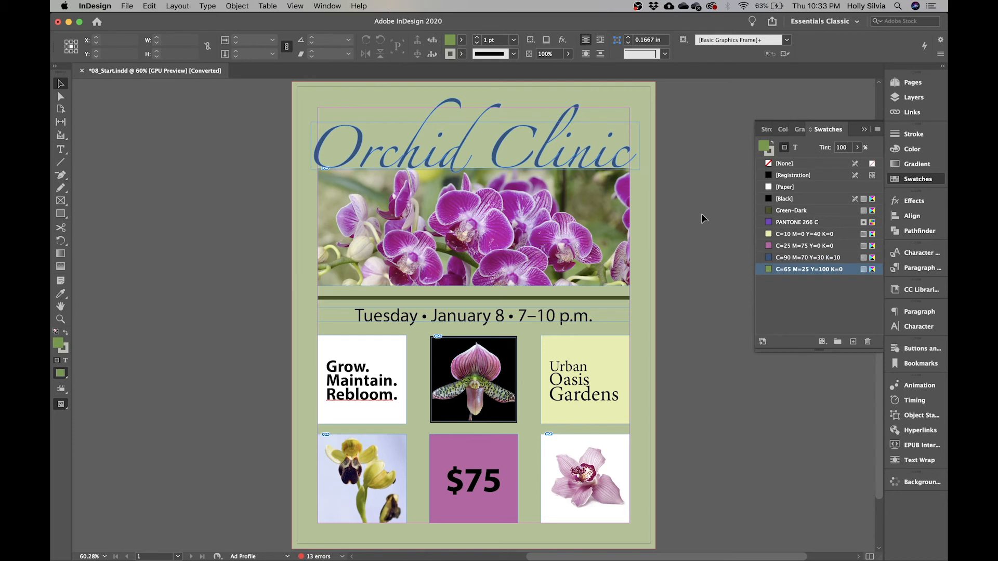
Change the stroke of the horizontal line above the date to the swatch C=25 M=75 Y=0 K=0.
click(772, 155)
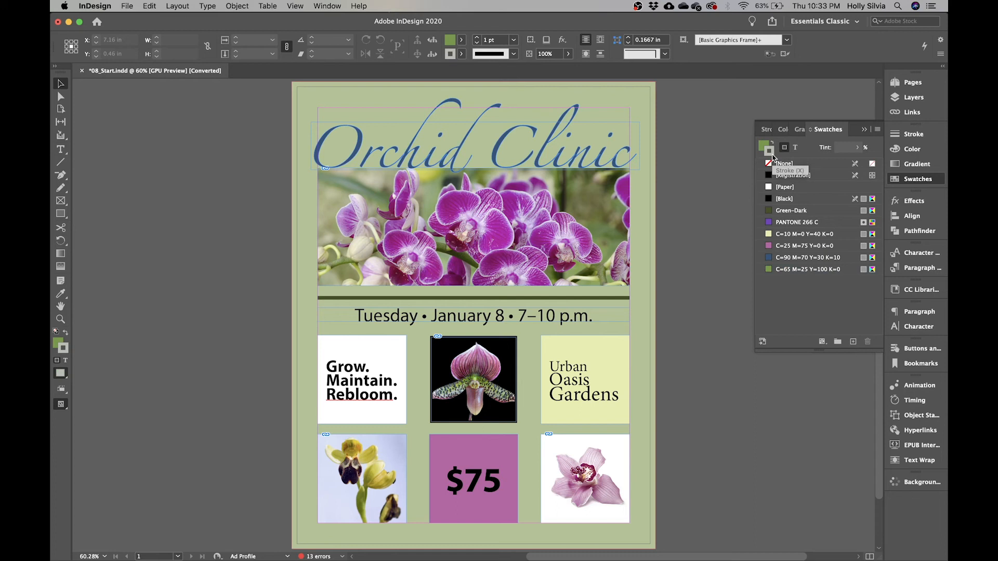
click(461, 54)
click(461, 55)
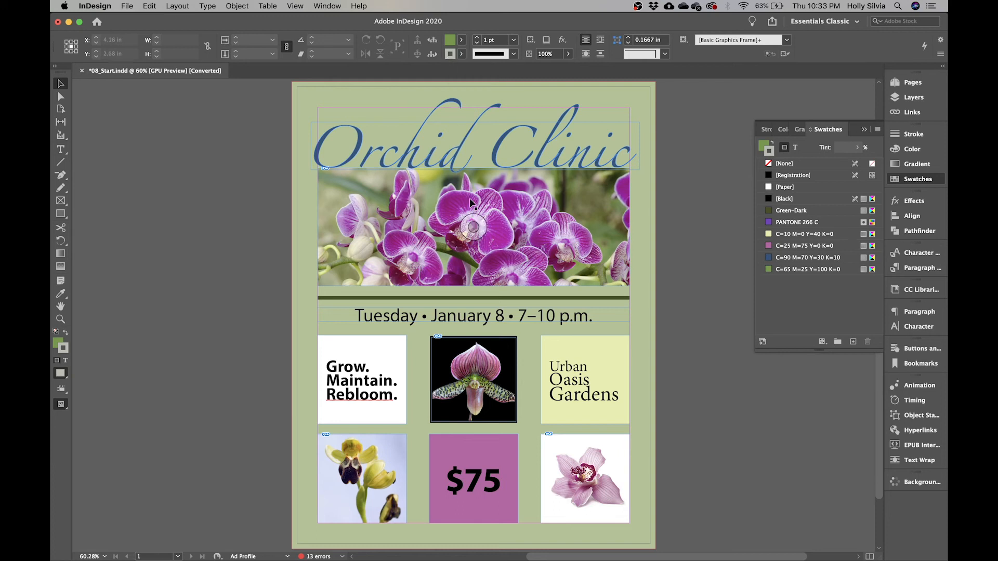
click(519, 298)
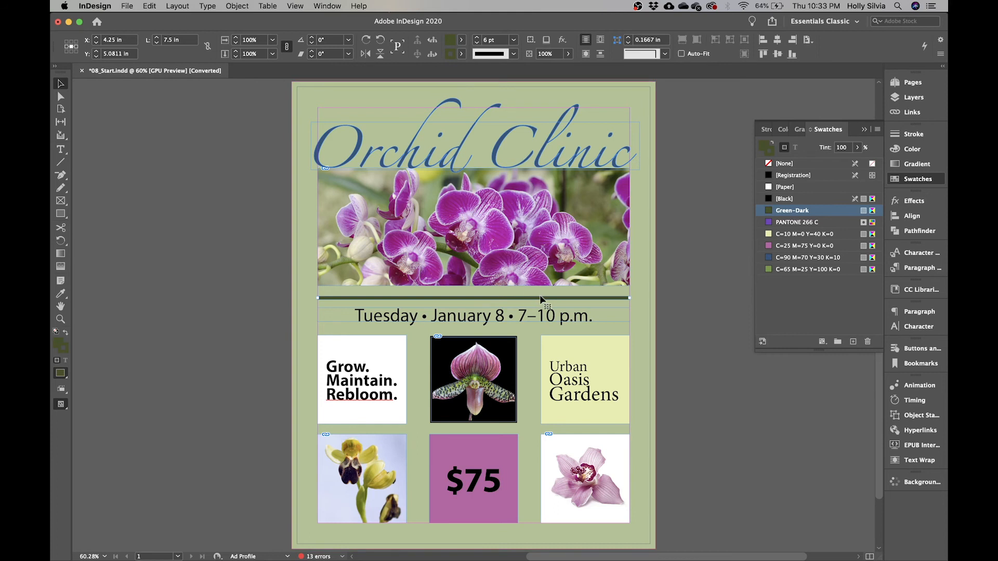
click(461, 56)
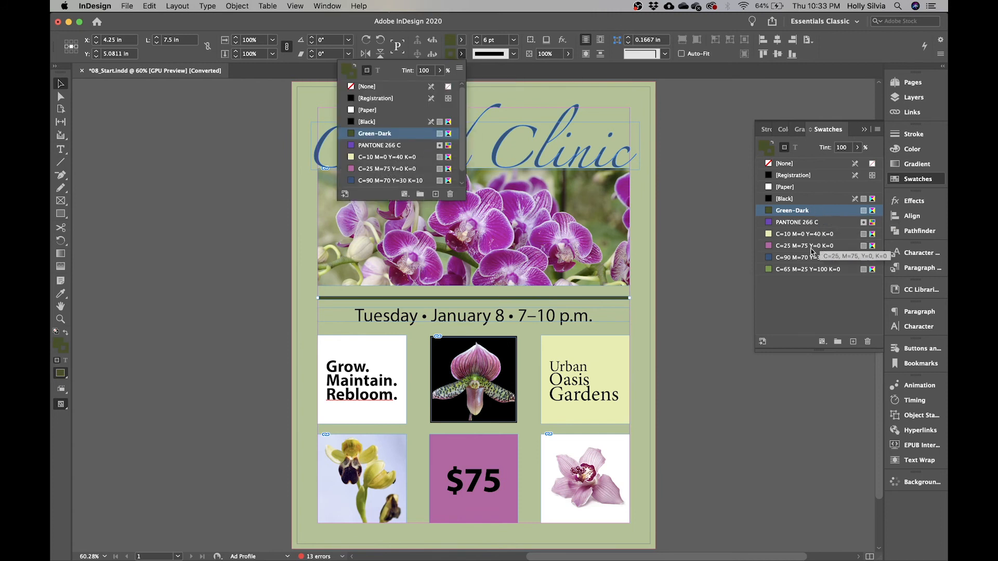
click(770, 157)
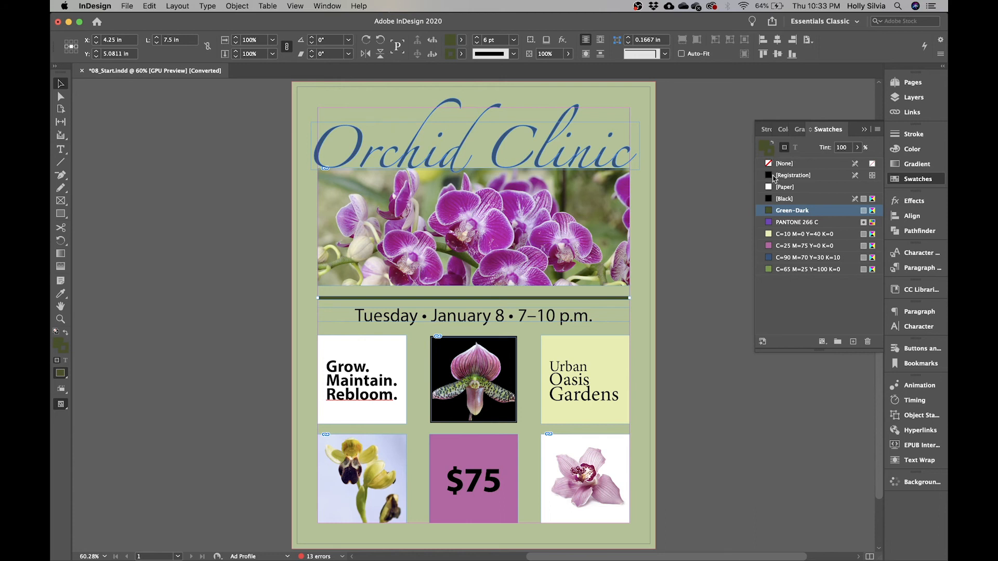
click(789, 247)
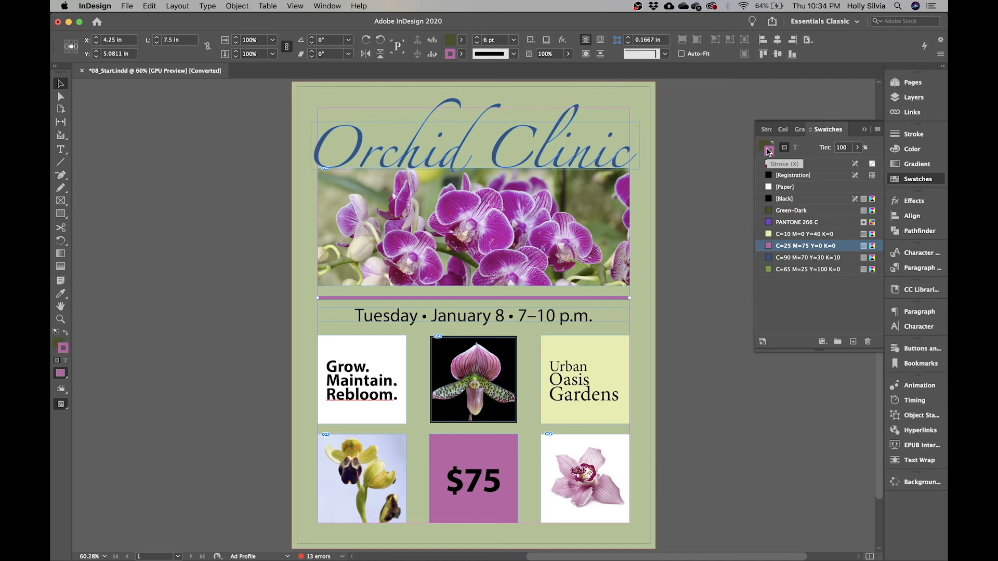
click(721, 297)
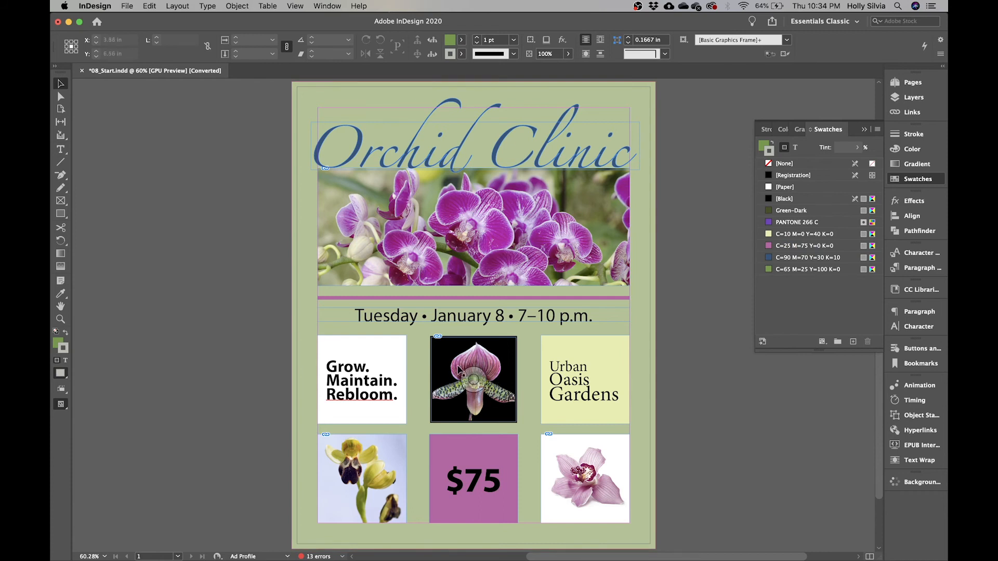
Set the stroke of the image frame with the black-background orchid to the blue swatch C=90 M=70 Y=30 K=10.
click(497, 366)
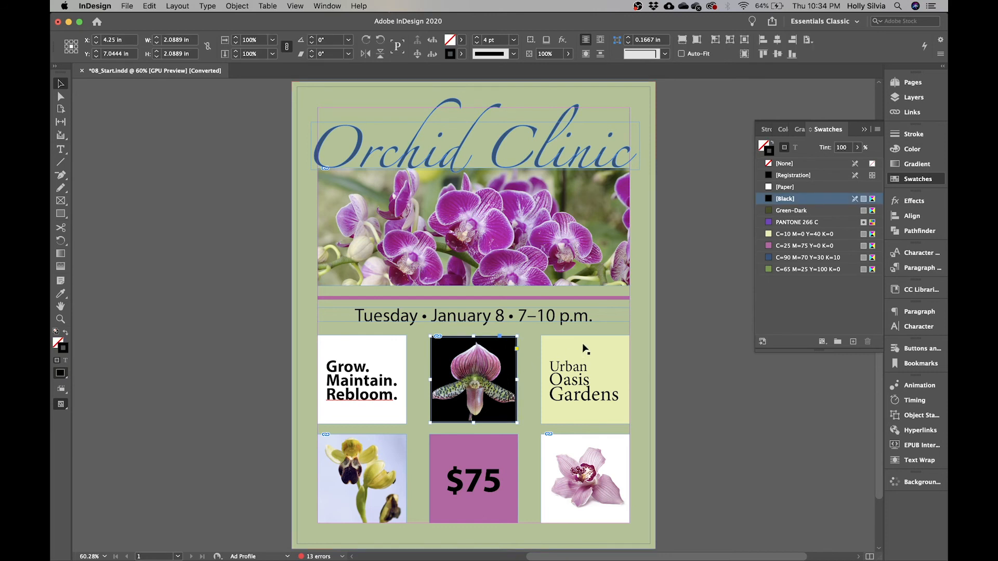
click(808, 247)
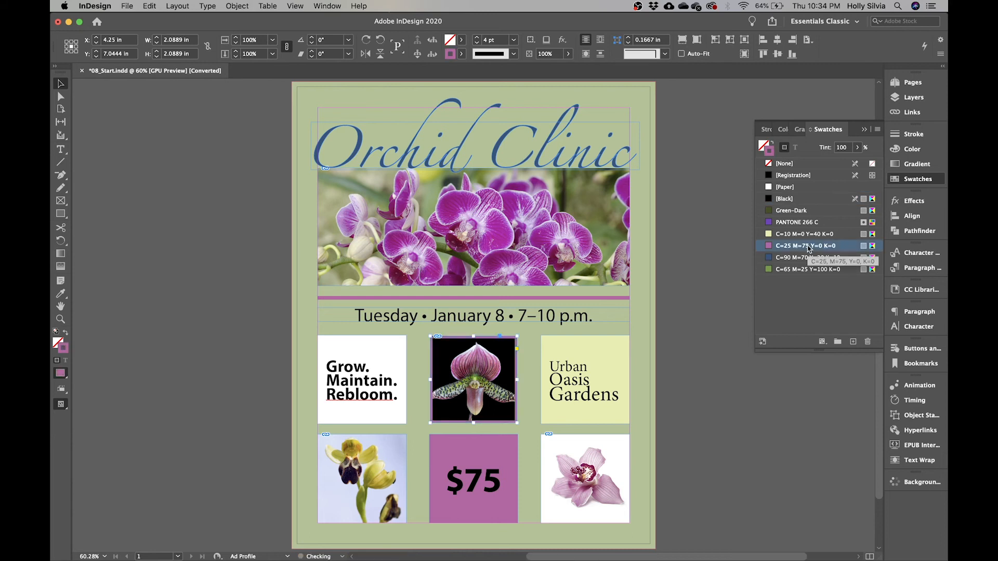
key(super+z)
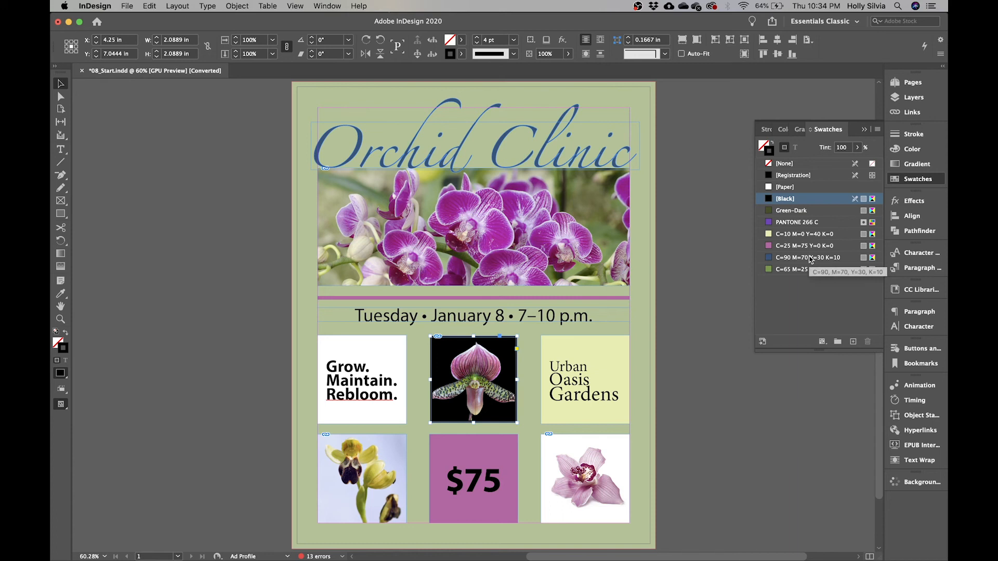
click(809, 258)
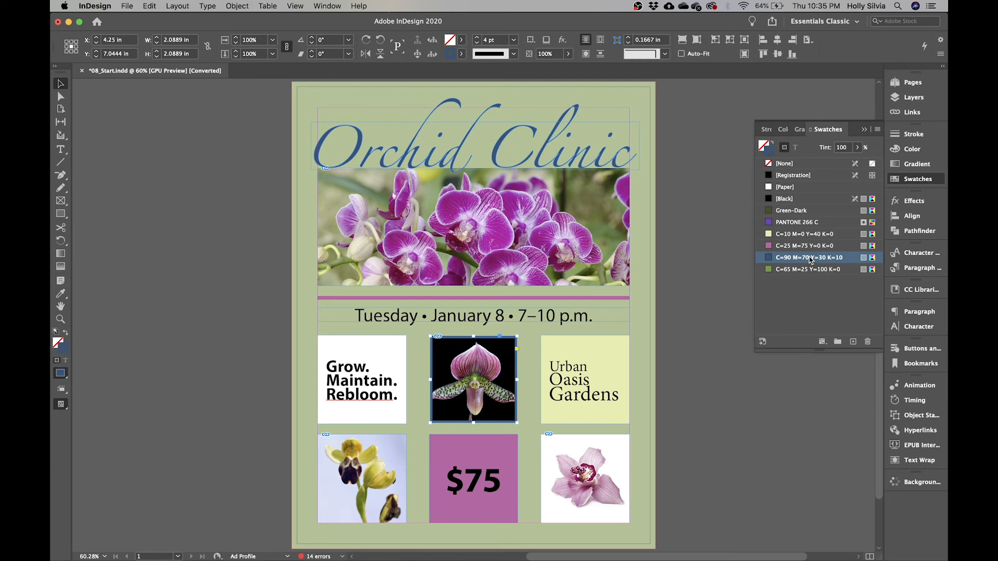
click(731, 218)
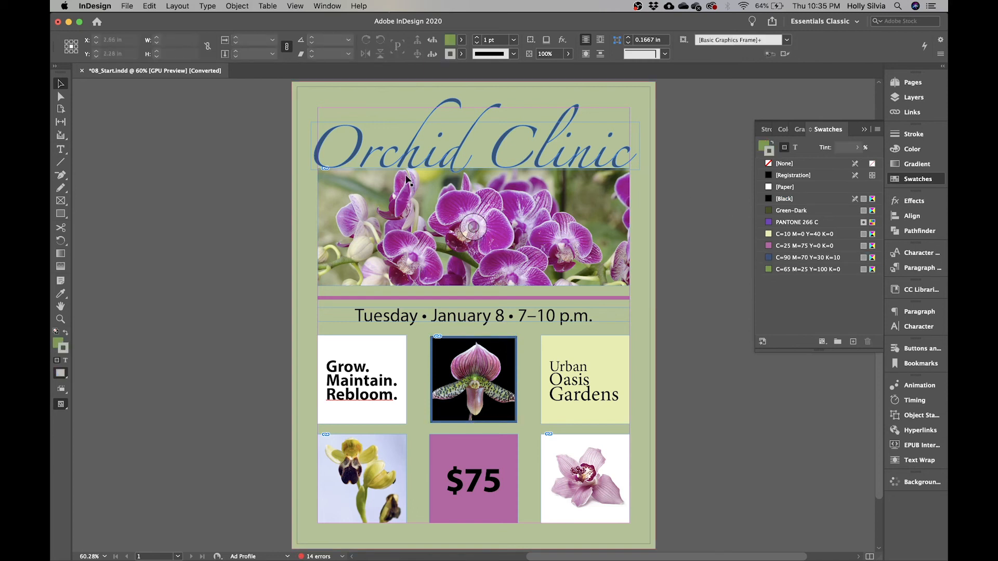
Color the text line "Tuesday • January 8 • 7–10 p.m." with the blue swatch C=90 M=70 Y=30 K=10.
double_click(457, 315)
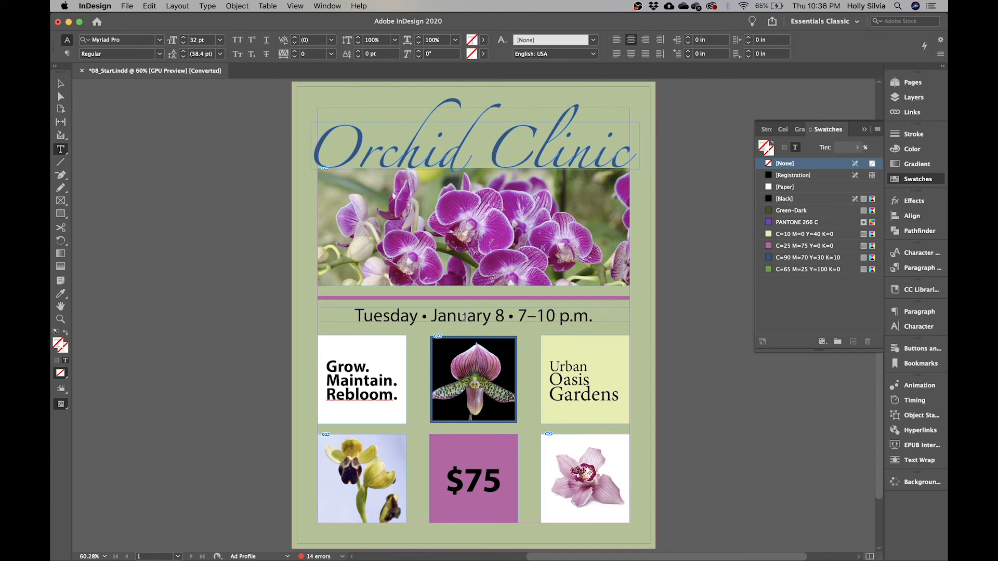
triple_click(464, 317)
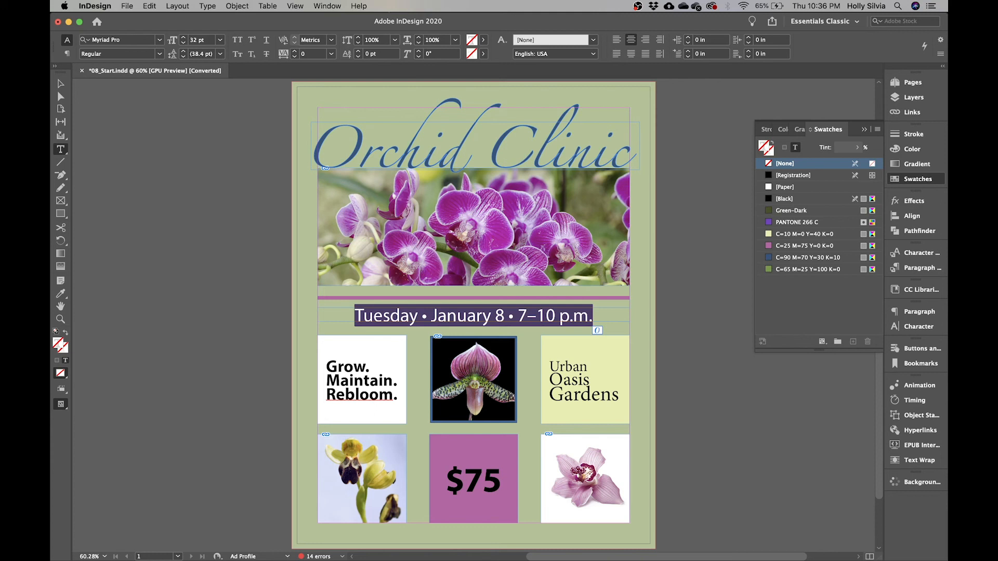
click(484, 40)
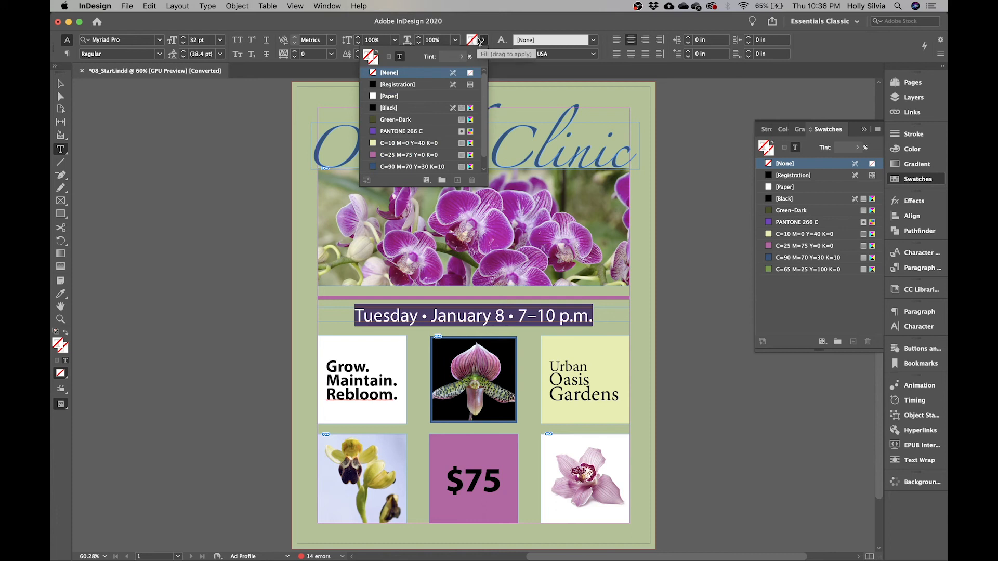
click(410, 167)
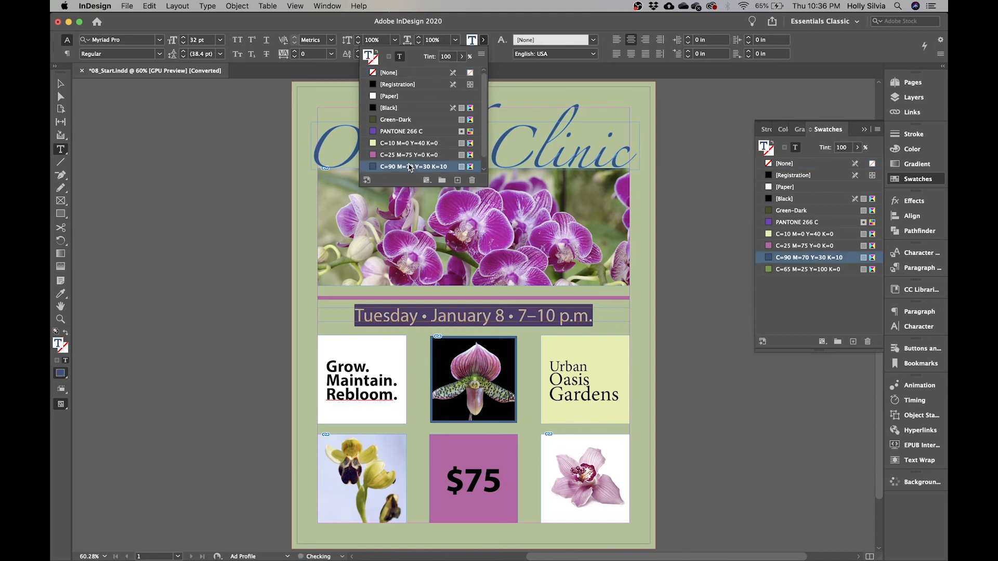
Color all of the "Grow. Maintain. Rebloom." text with the blue swatch C=90 M=70 Y=30 K=10.
click(345, 394)
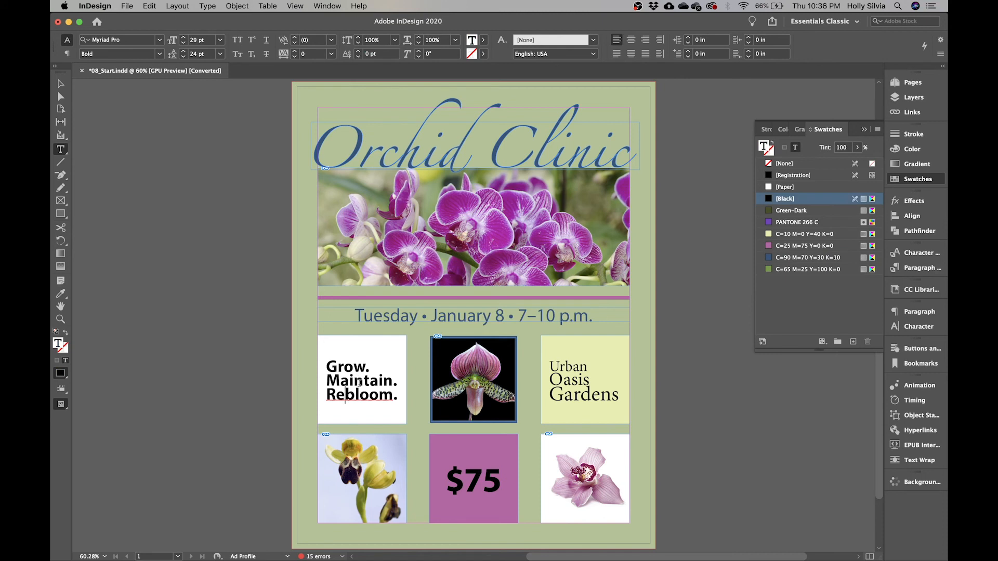
key(super+a)
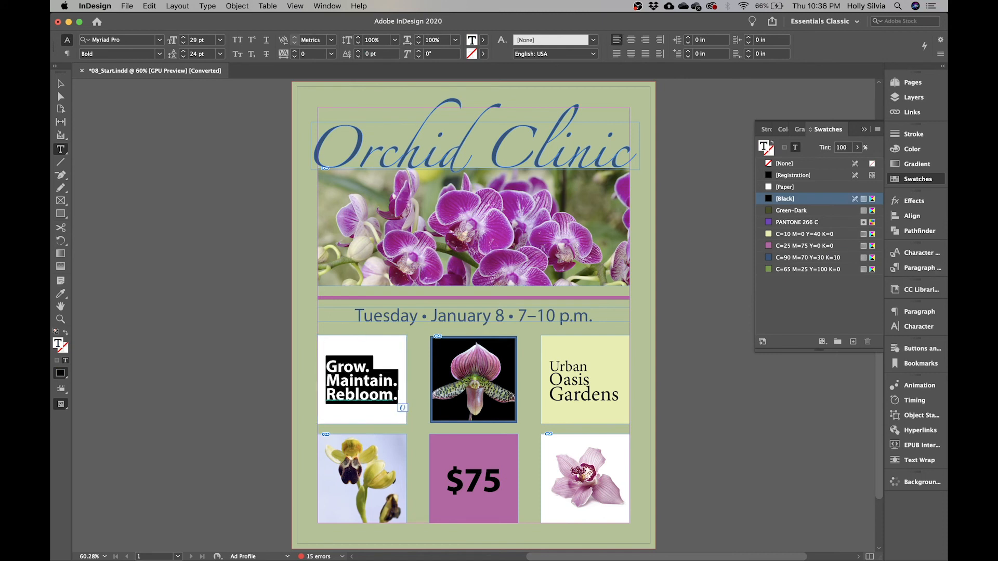
click(483, 42)
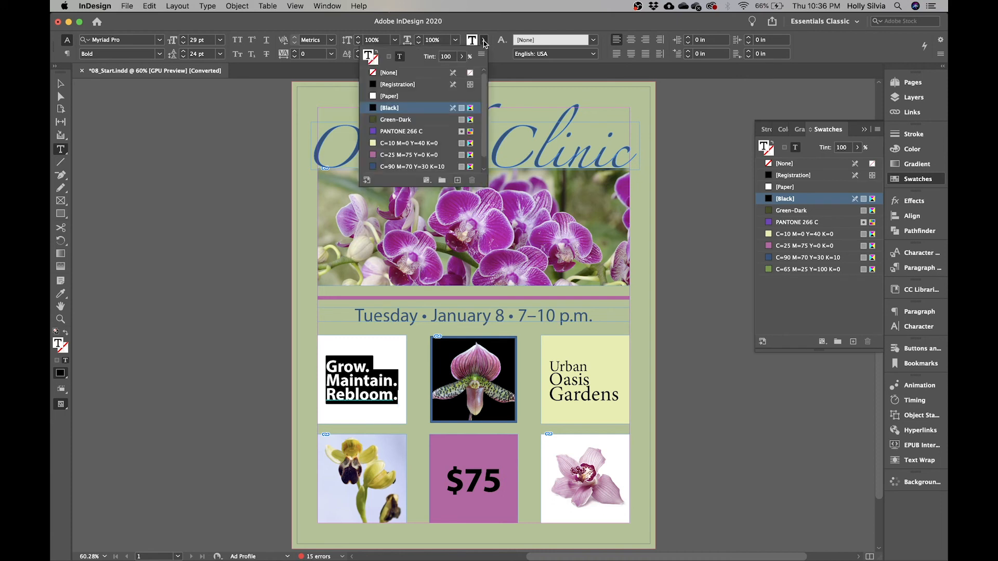
click(428, 167)
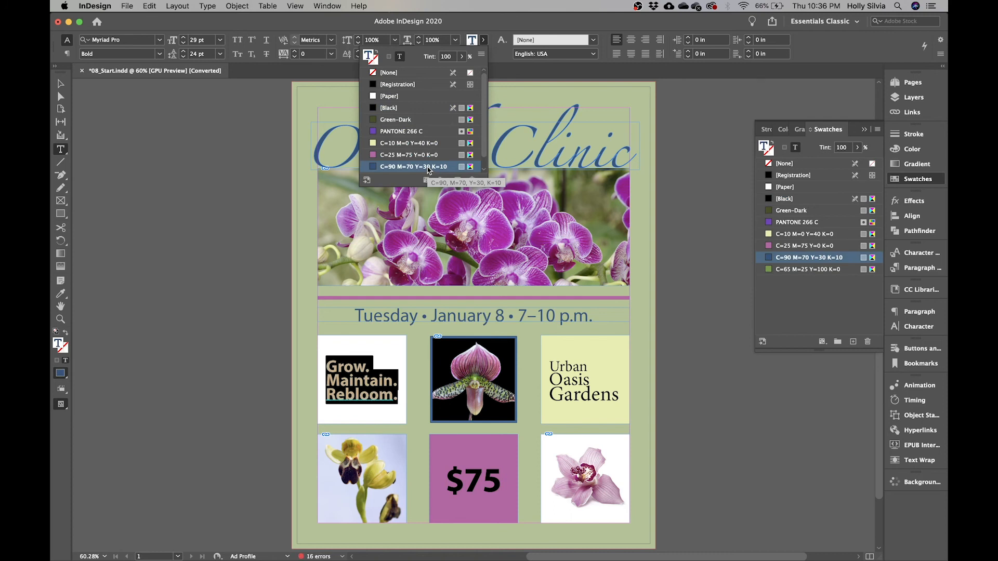
Color all of the Urban Oasis Gardens text with the spot swatch PANTONE 266 C.
click(581, 394)
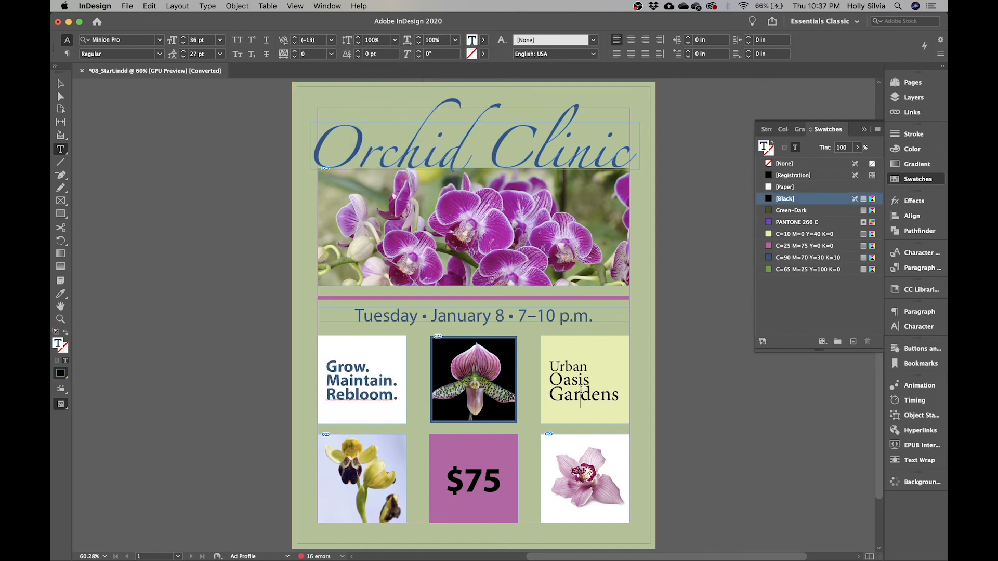
key(super+a)
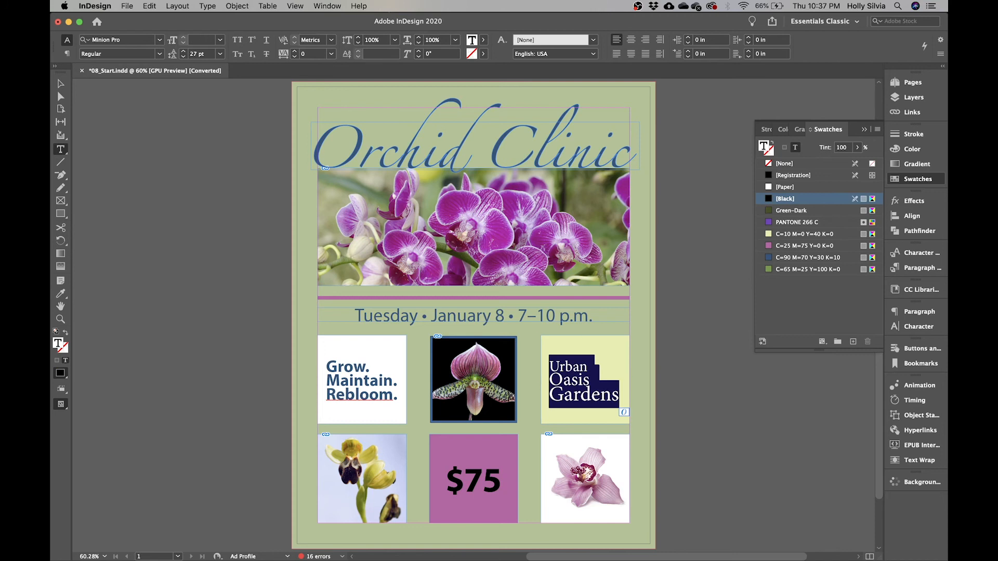
click(807, 223)
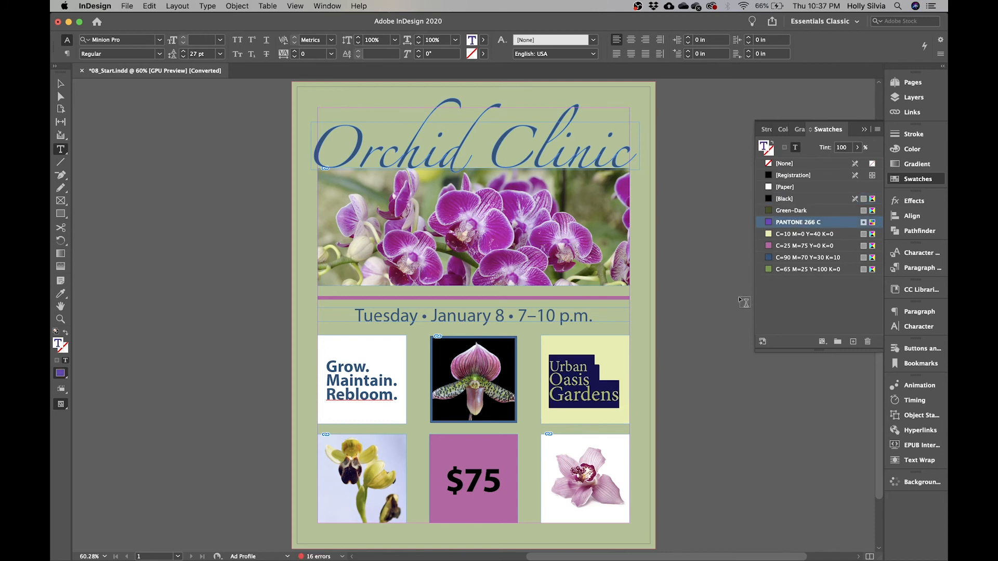
Give all of the "$75" text a 1 pt stroke.
click(576, 395)
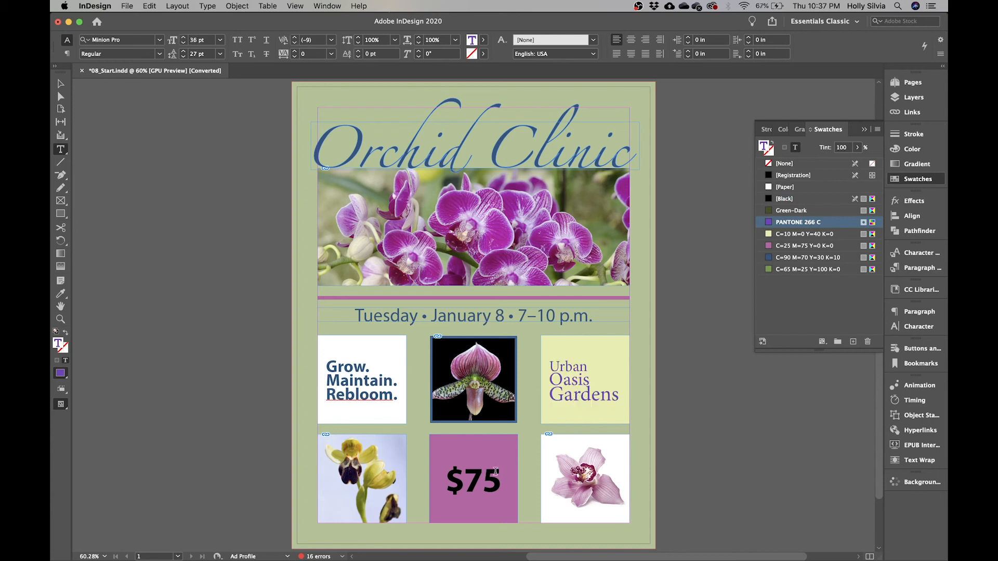
click(479, 484)
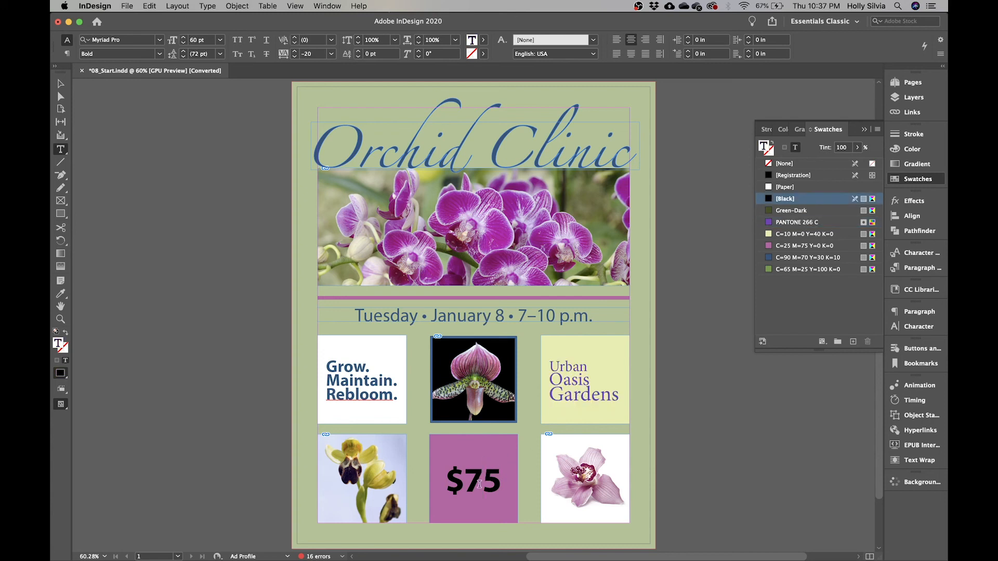
key(super+a)
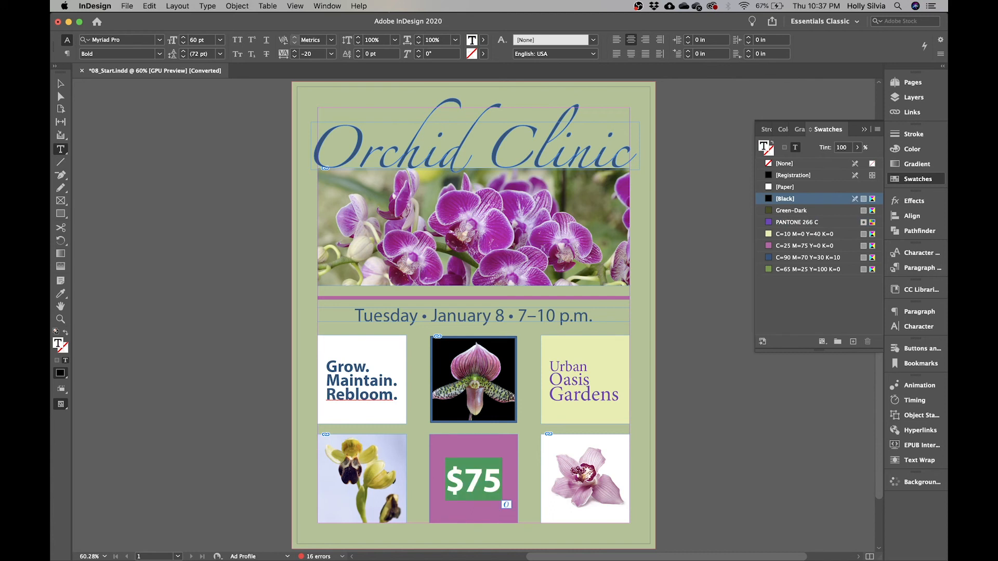
click(328, 6)
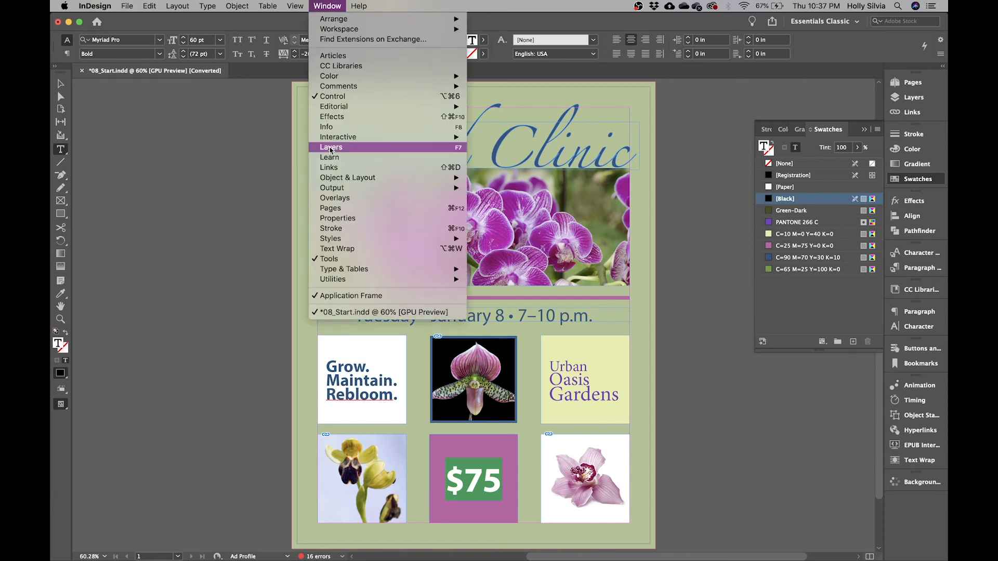
click(334, 221)
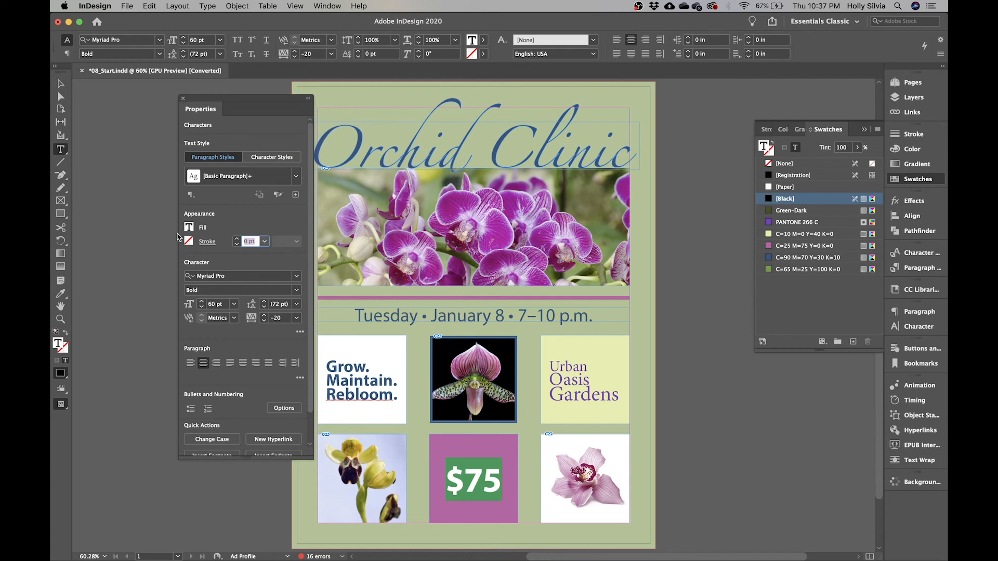
text(1)
key(Return)
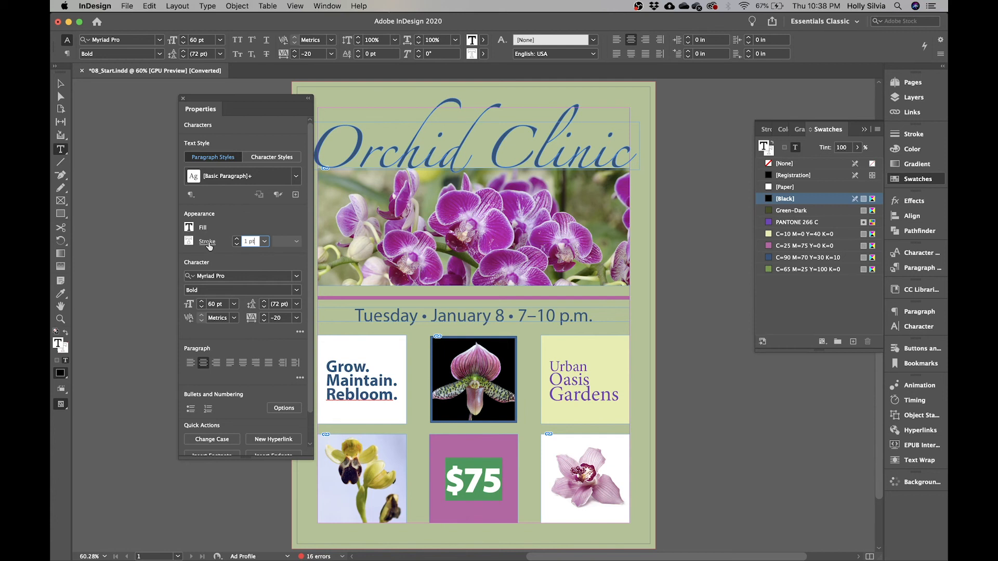
Color the stroke of the "$75" text with the blue swatch C=90 M=70 Y=30 K=10.
click(190, 242)
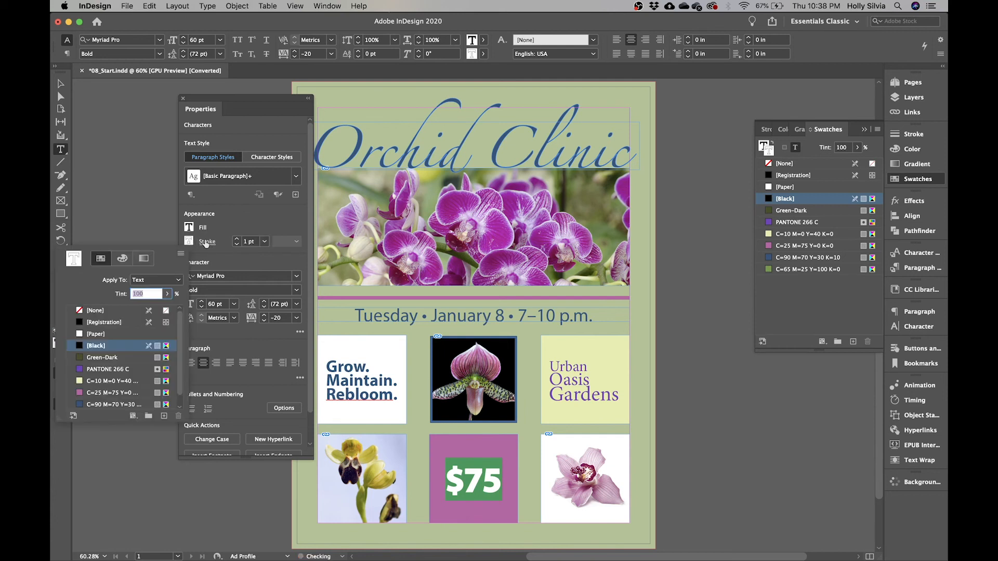
click(188, 245)
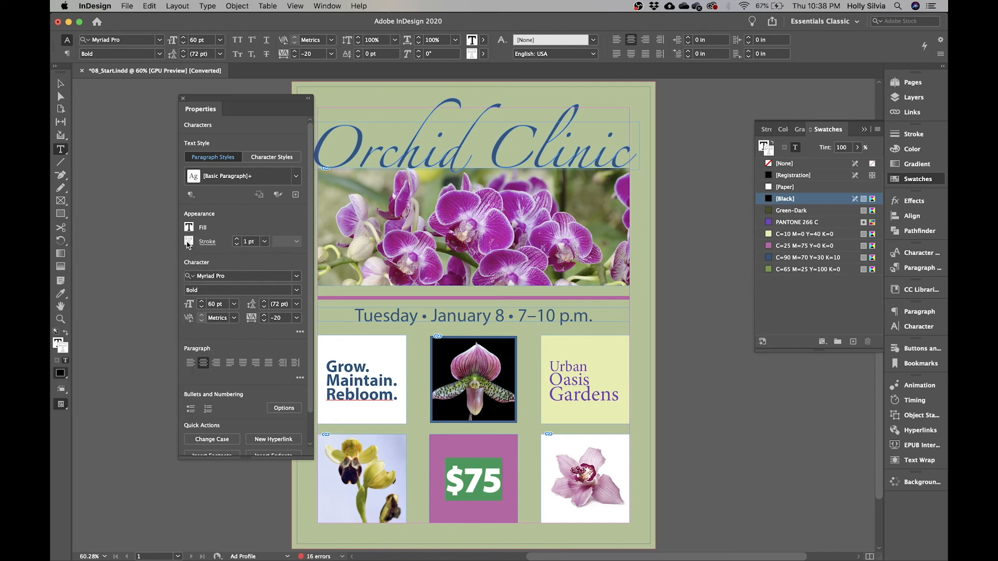
click(188, 243)
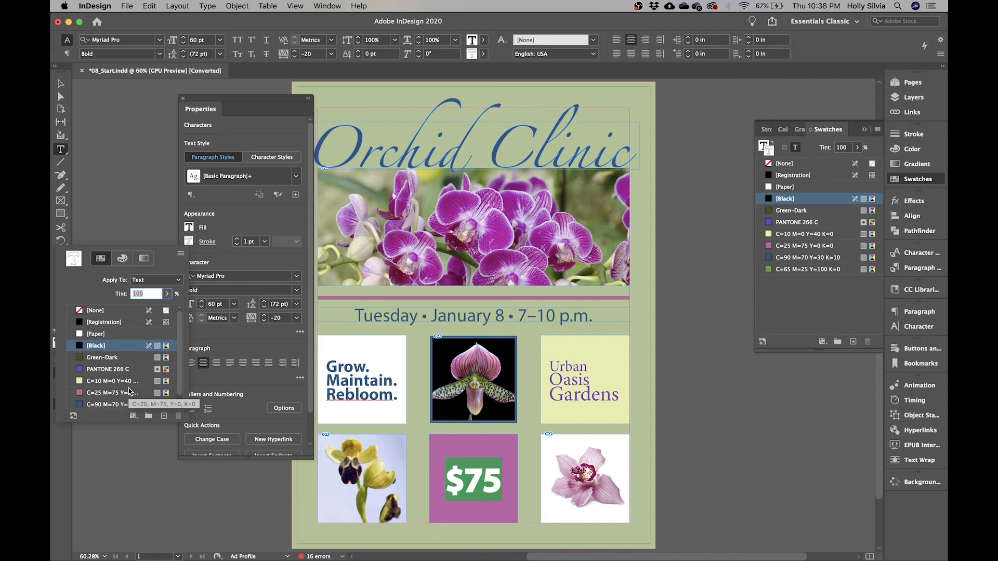
click(112, 404)
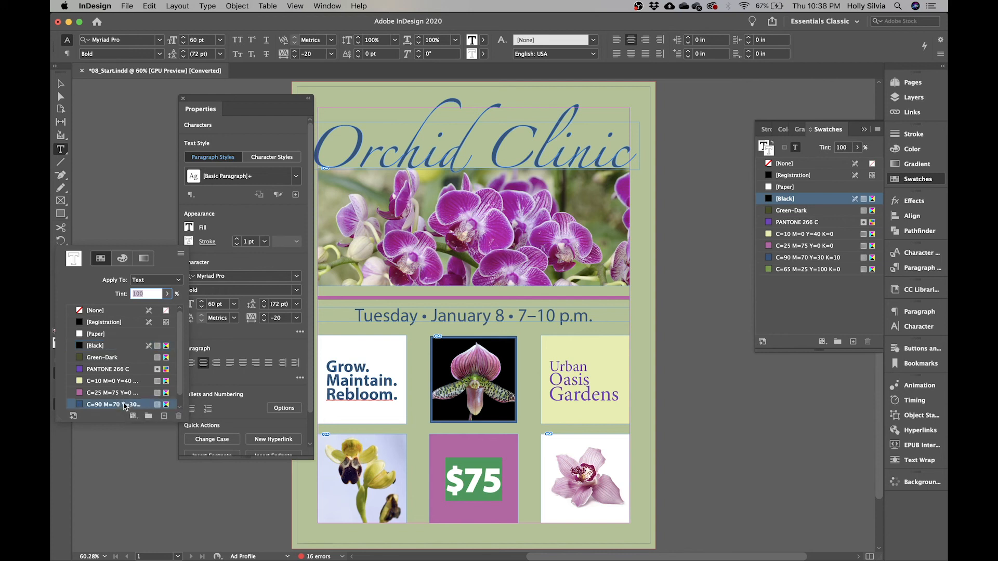
Fill the "$75" text with the green swatch C=65 M=25 Y=100 K=0 and deselect everything.
click(190, 230)
click(191, 229)
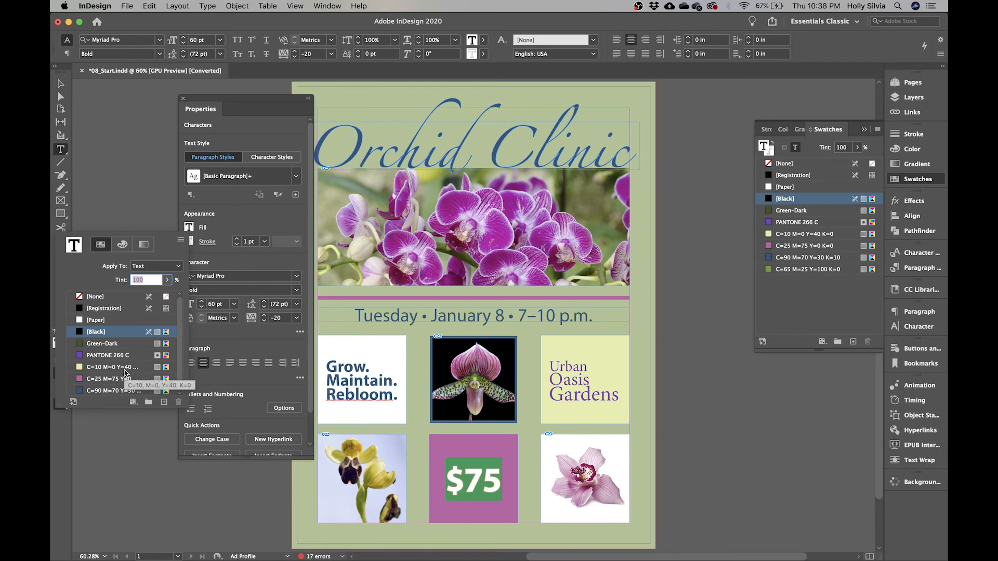
scroll(180, 363, down, 1)
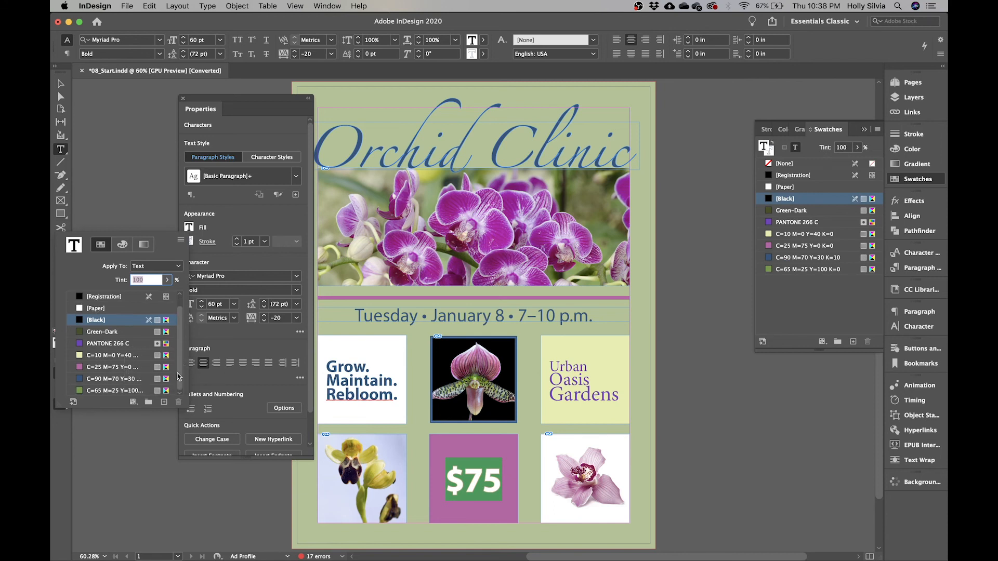
click(111, 391)
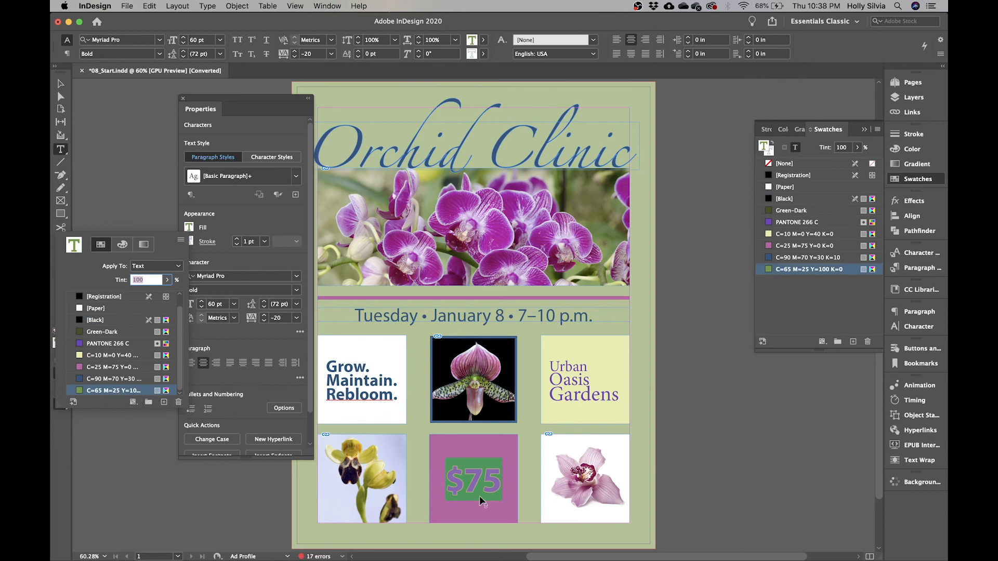
click(483, 481)
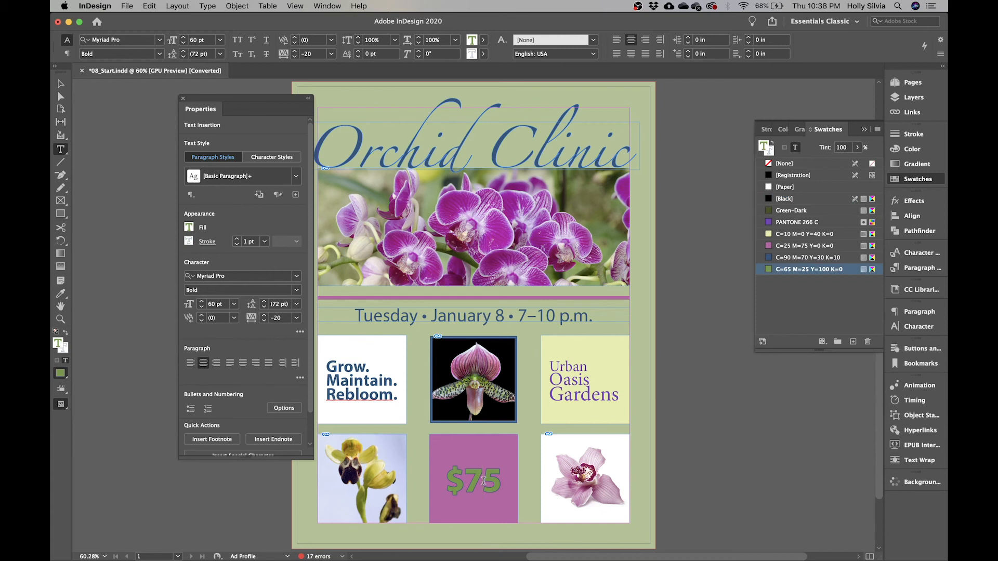
click(183, 99)
click(60, 83)
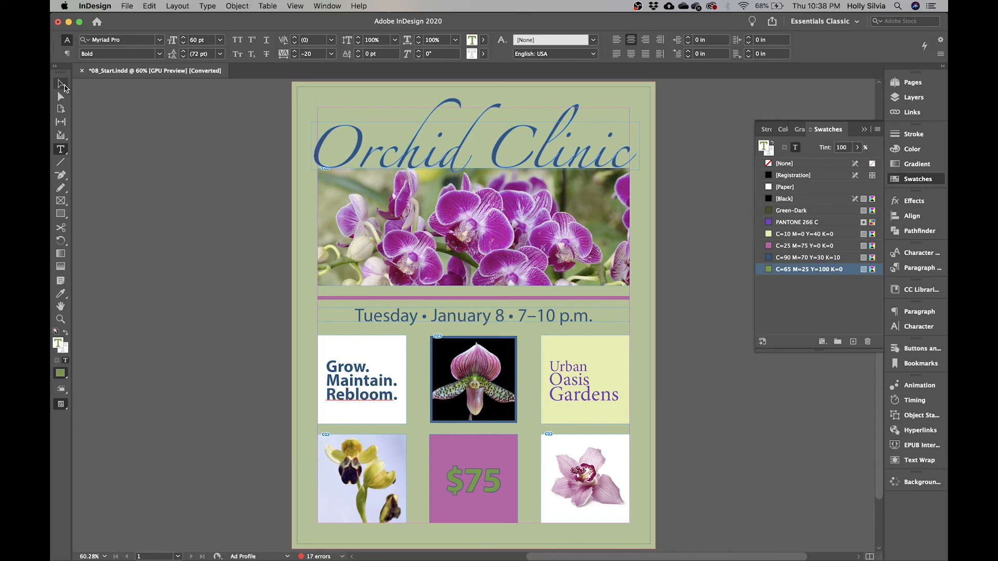
click(240, 224)
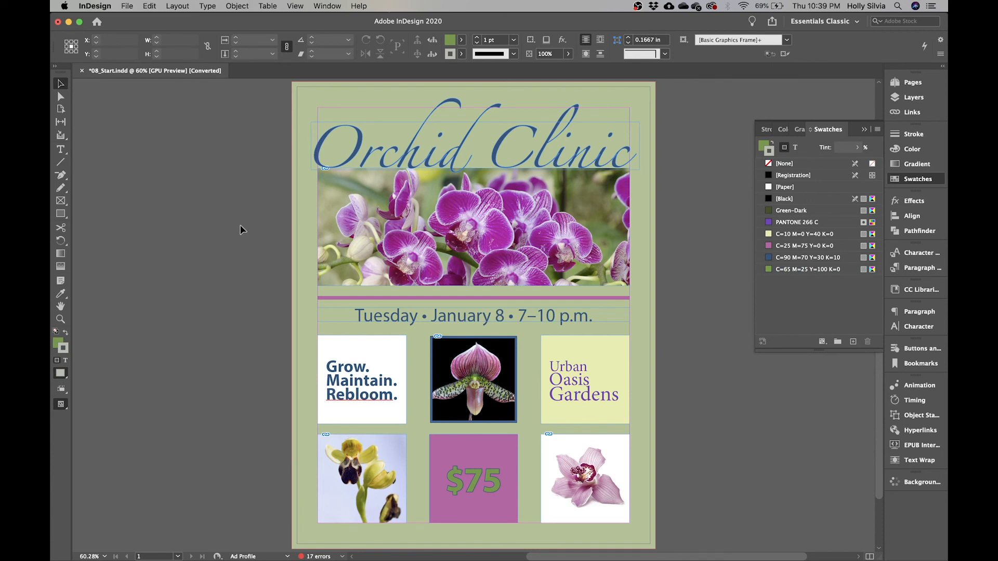
Create a 65% tint swatch from the pink swatch C=25 M=75 Y=0 K=0.
click(807, 247)
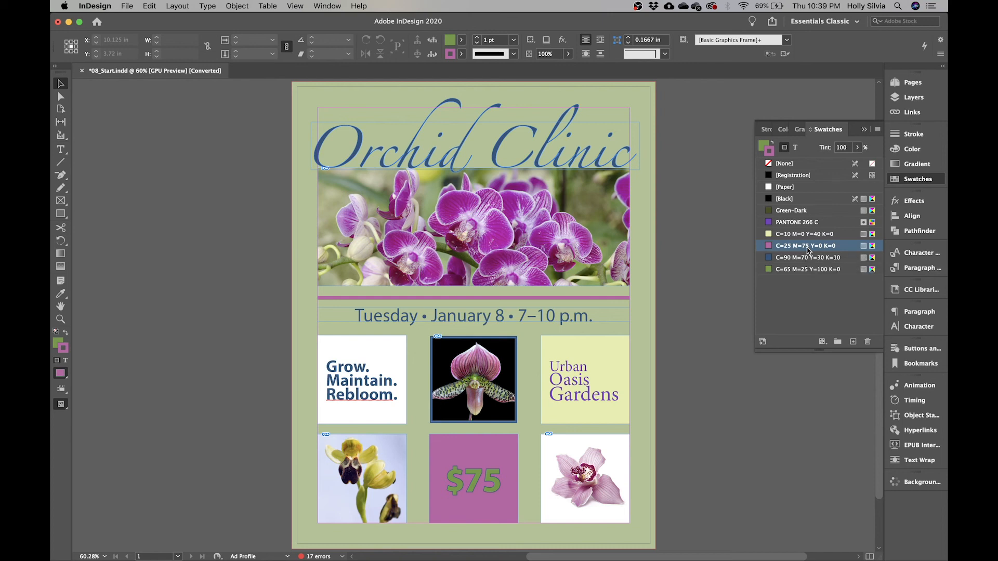
click(877, 129)
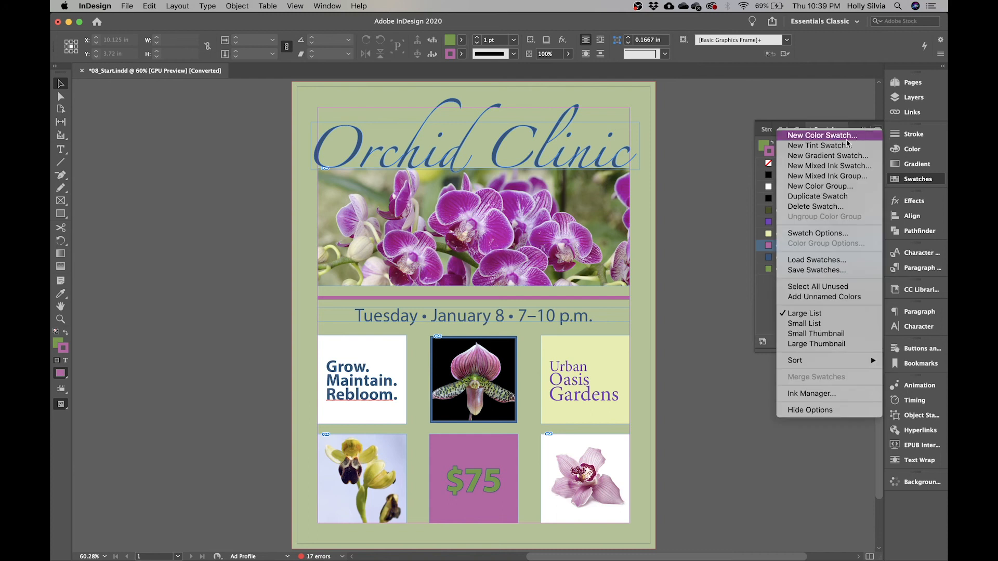
click(829, 147)
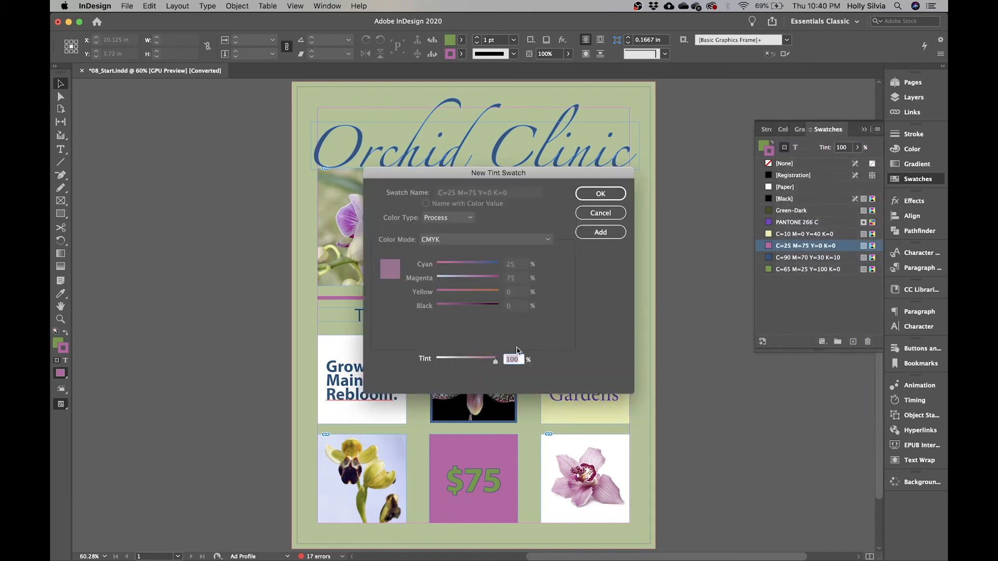
text(65)
click(614, 198)
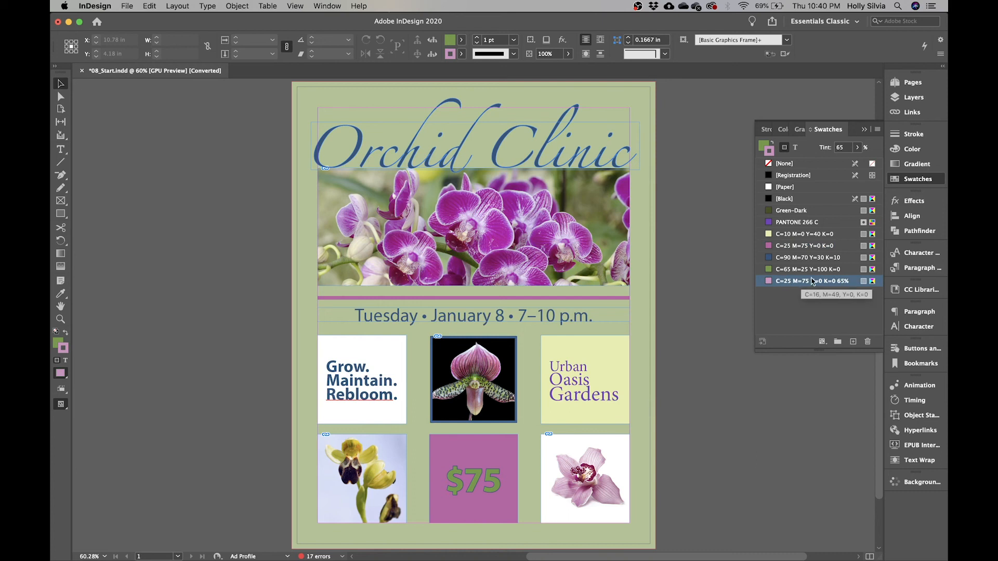
Fill the "$75" frame with the 65% tint of C=25 M=75 Y=0 K=0 and deselect it.
click(813, 246)
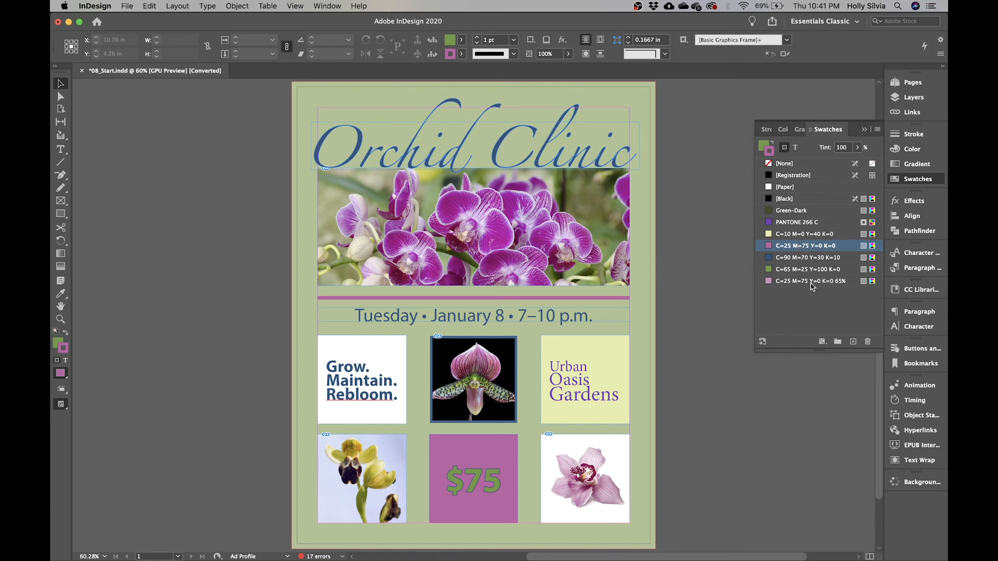
mouse_move(812, 287)
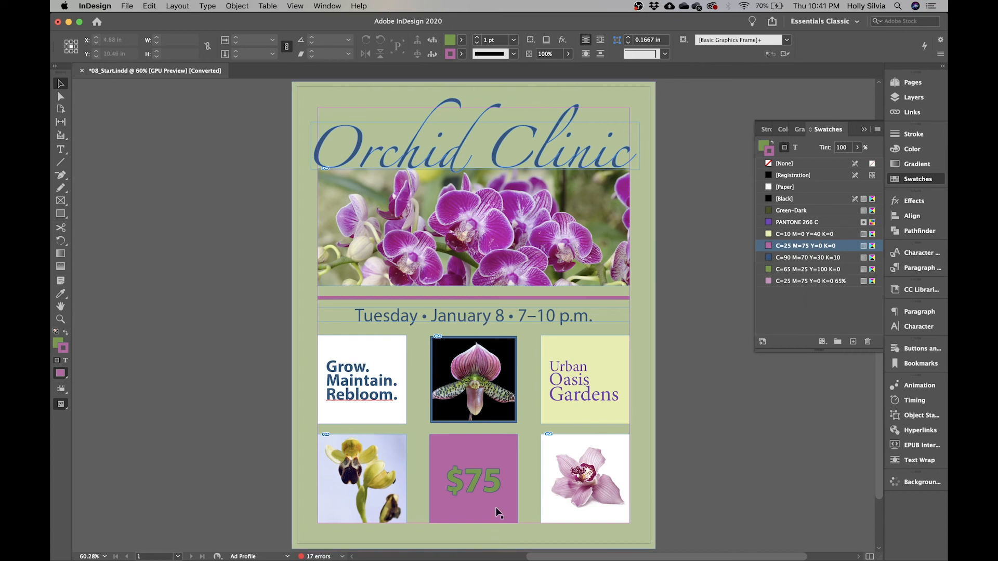
click(504, 456)
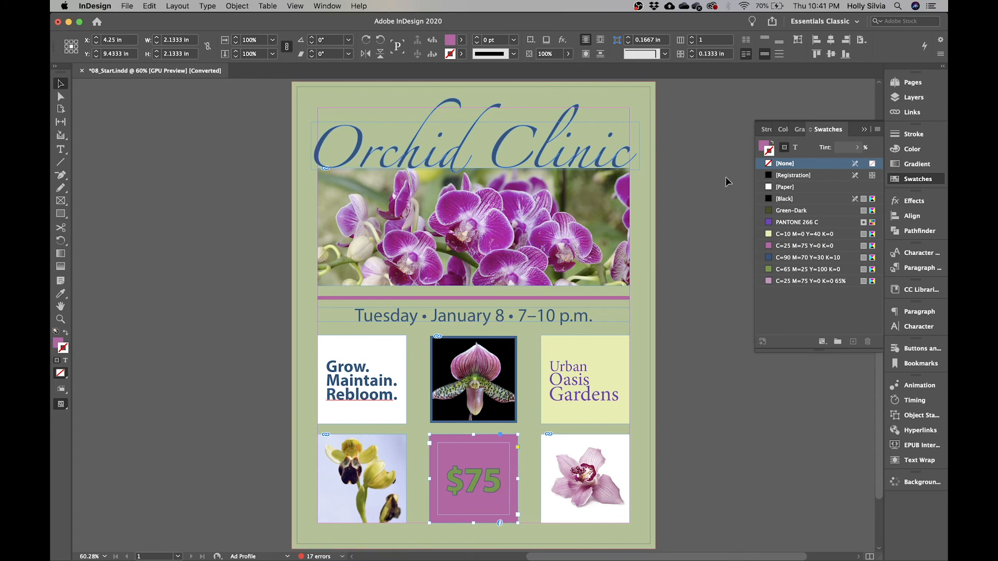
click(764, 145)
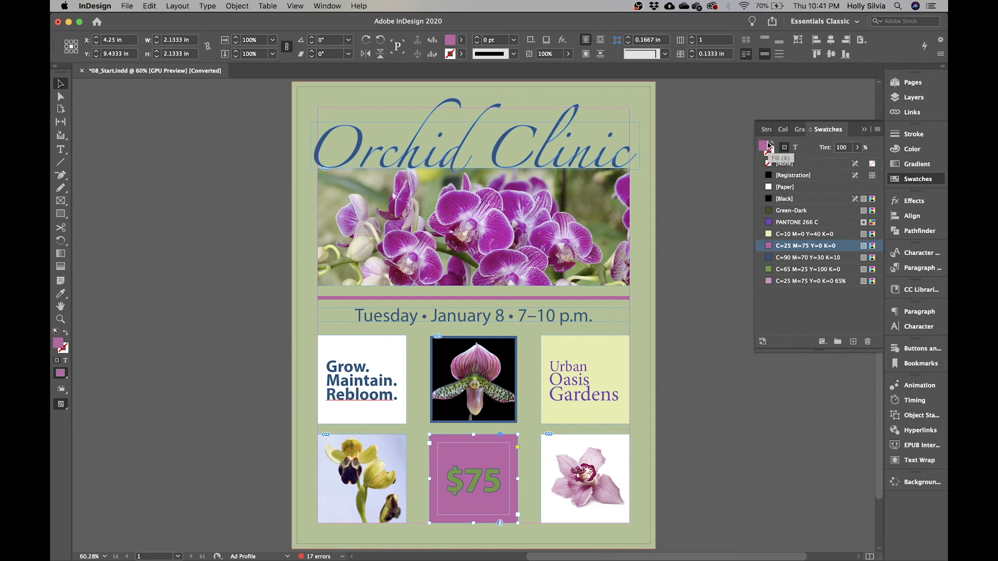
click(806, 281)
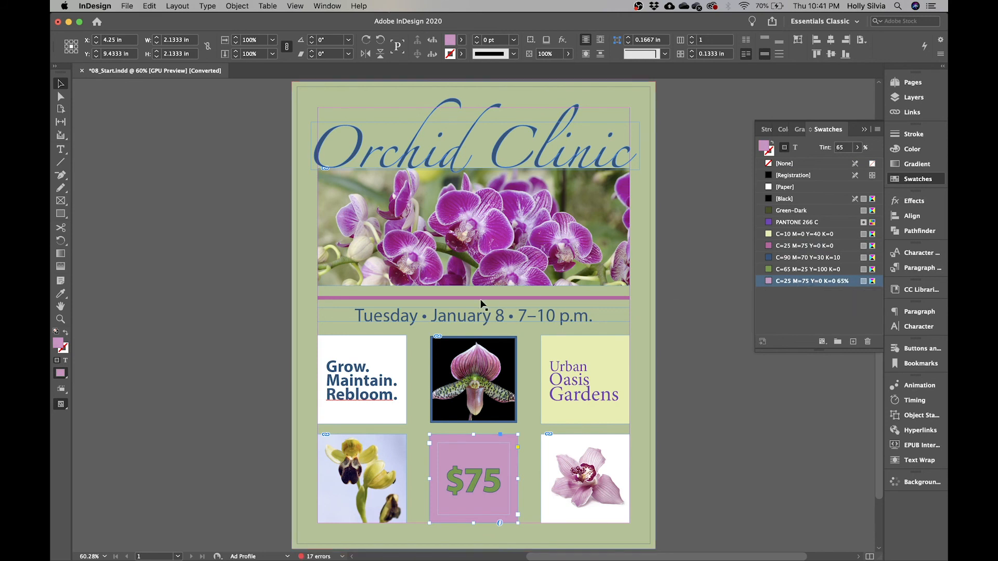
click(271, 228)
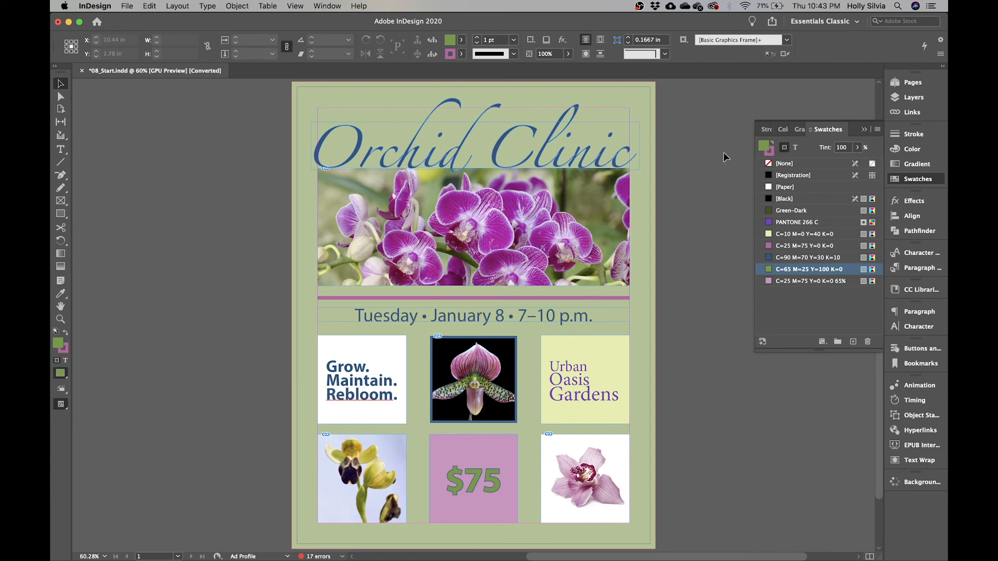
Start a new linear gradient swatch named Pink/Yellow.
click(878, 131)
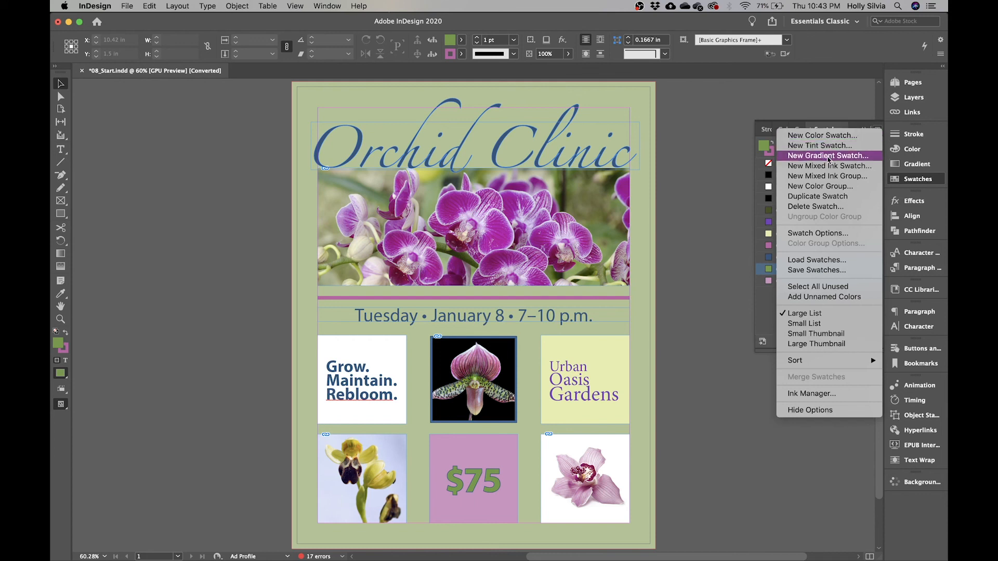
click(829, 158)
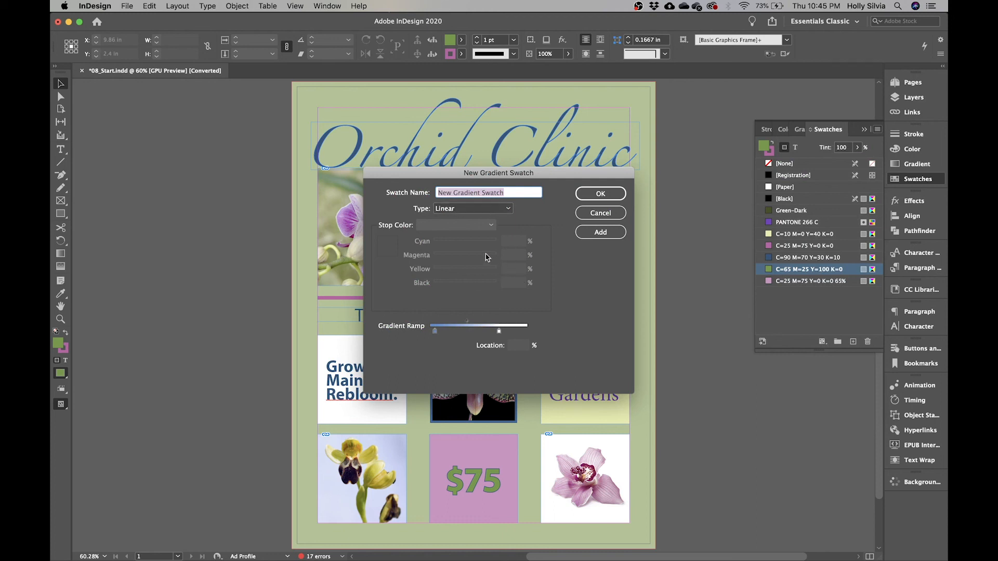
text(Pi)
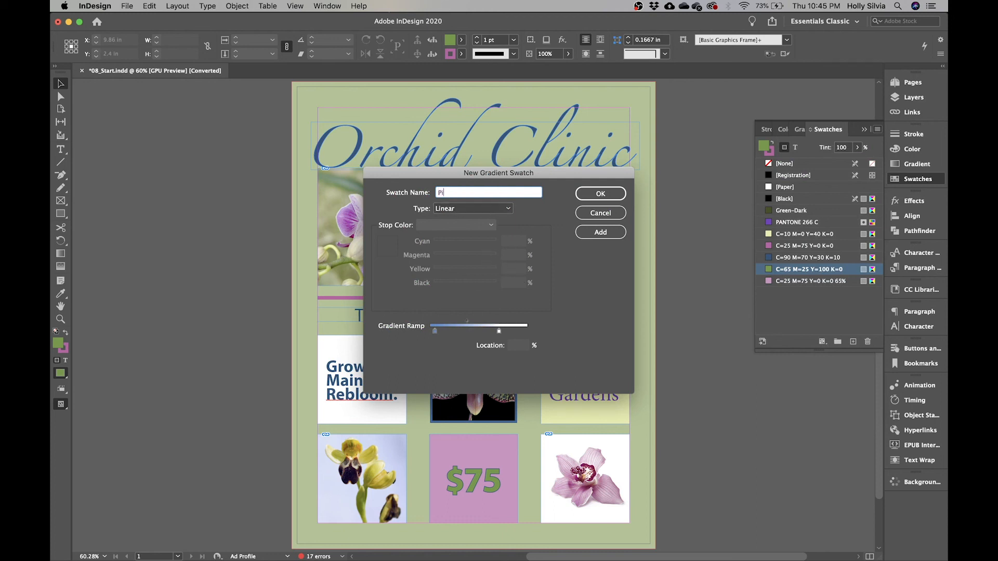
text(nk/Yellow)
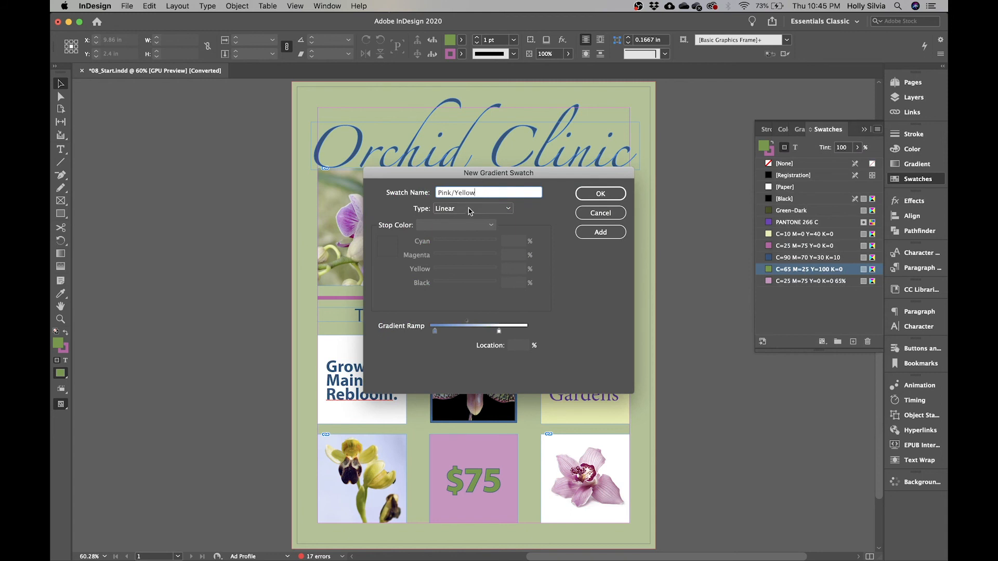
Set the gradient's starting color stop to the pink swatch C=25 M=75 Y=0 K=0.
click(434, 331)
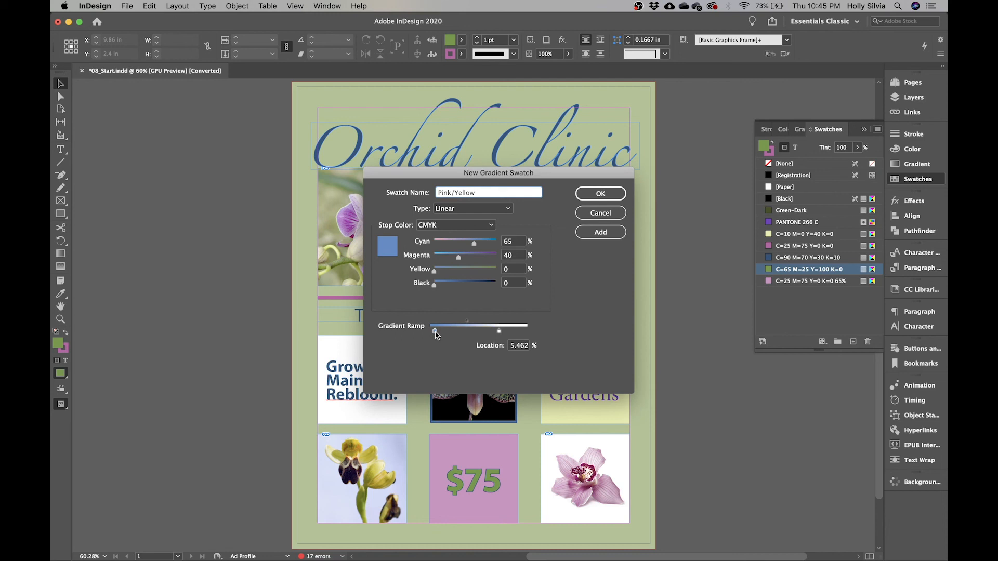
click(481, 225)
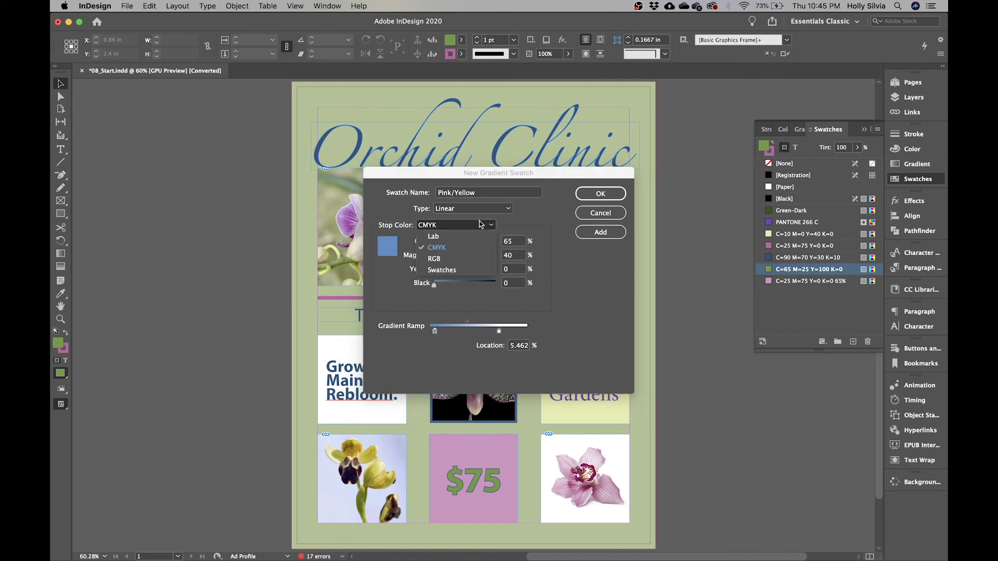
click(462, 270)
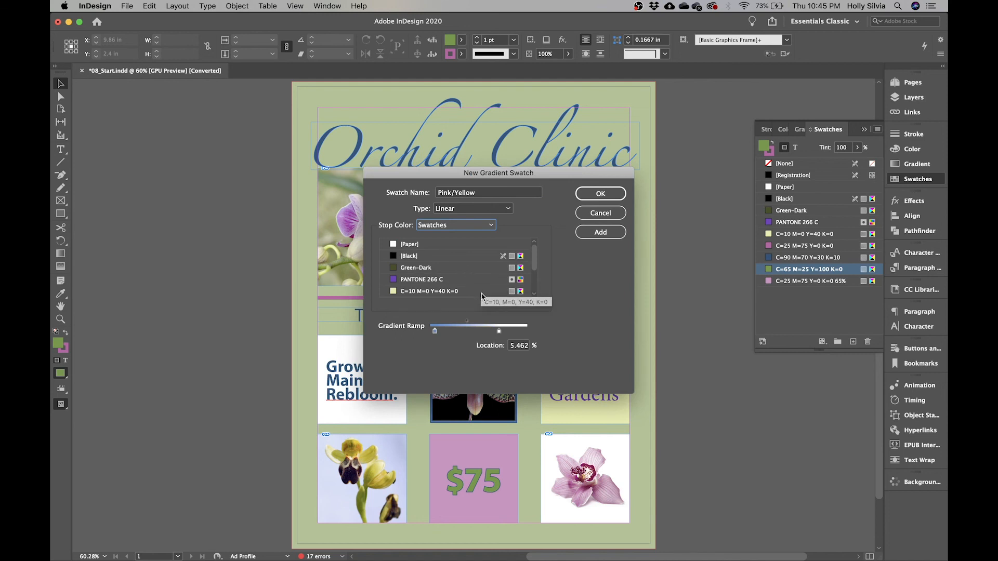
scroll(533, 270, down, 3)
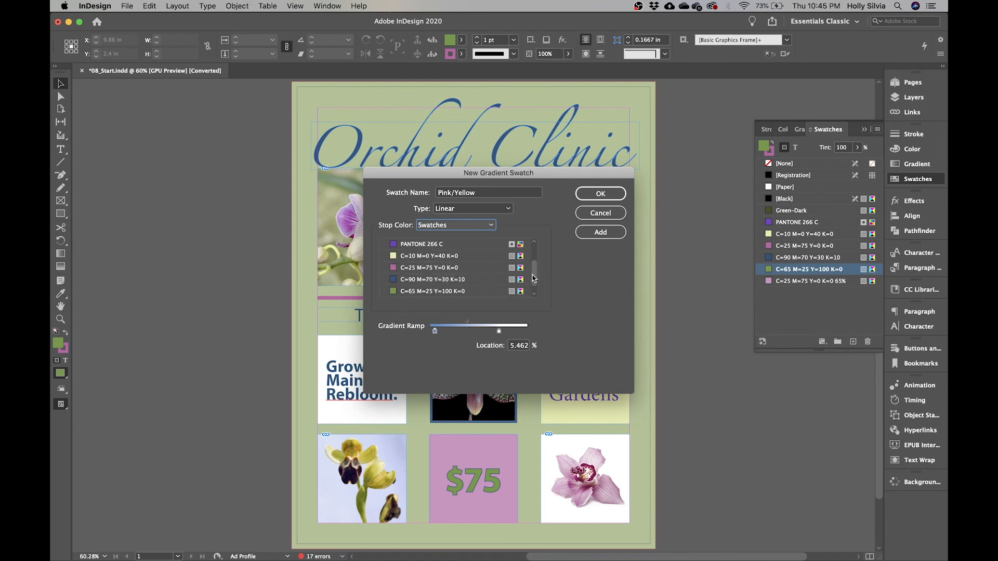
click(414, 268)
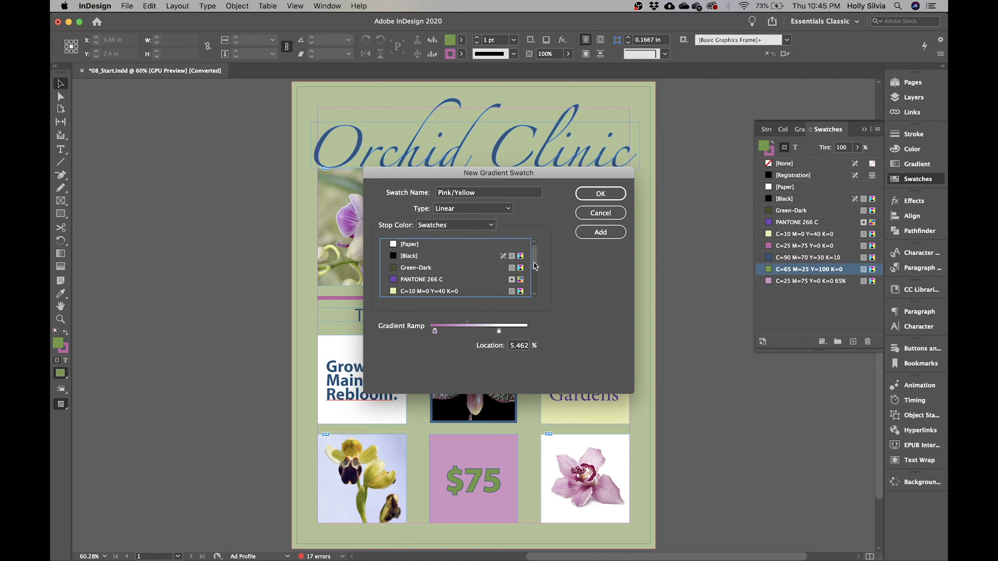
Set the location of the gradient's pink starting stop to 5%.
scroll(535, 266, down, 1)
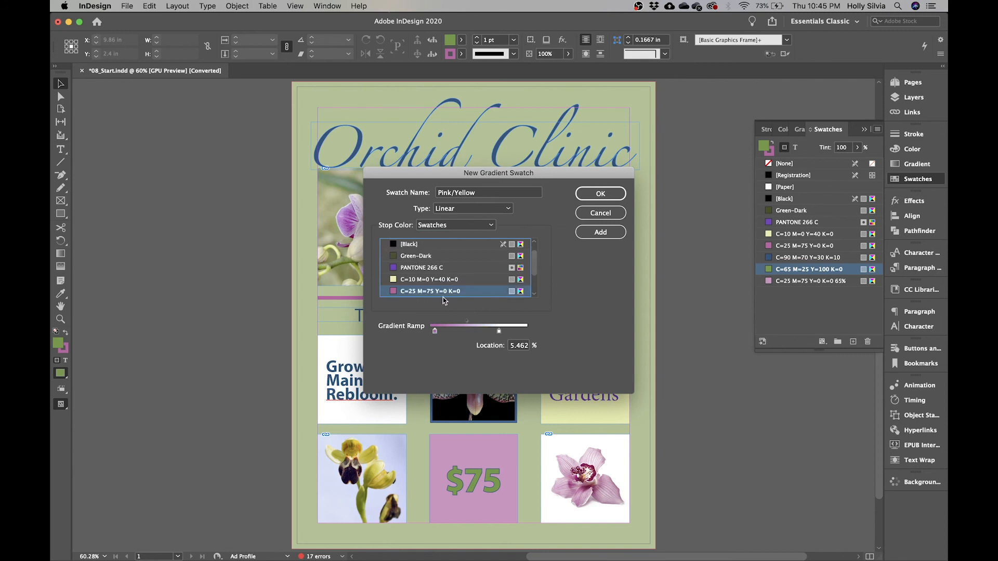
click(516, 345)
key(BackSpace)
key(BackSpace)
key(BackSpace)
key(BackSpace)
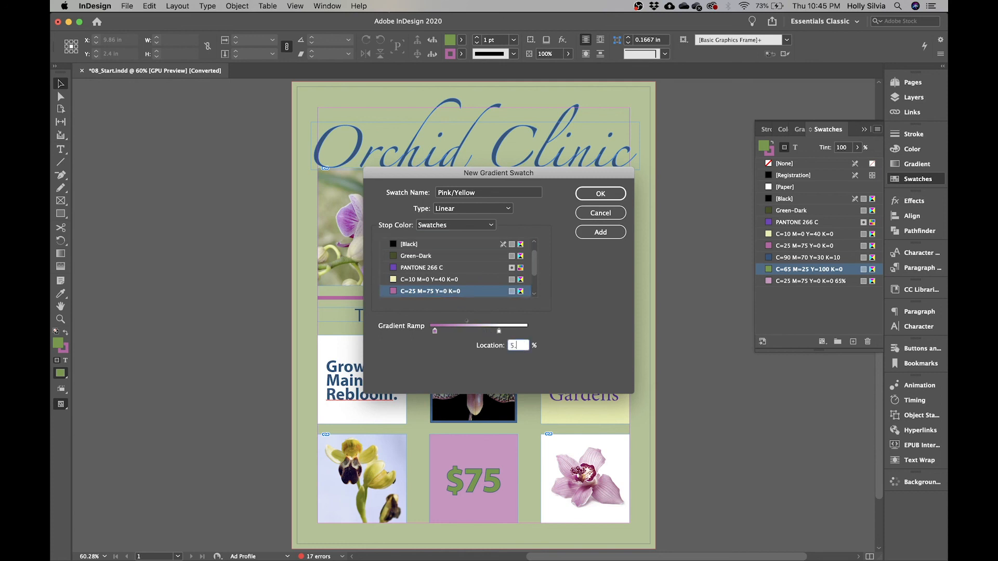
Set the gradient's ending stop to the yellow swatch C=10 M=0 Y=40 K=0 at 70% and create the swatch.
click(499, 332)
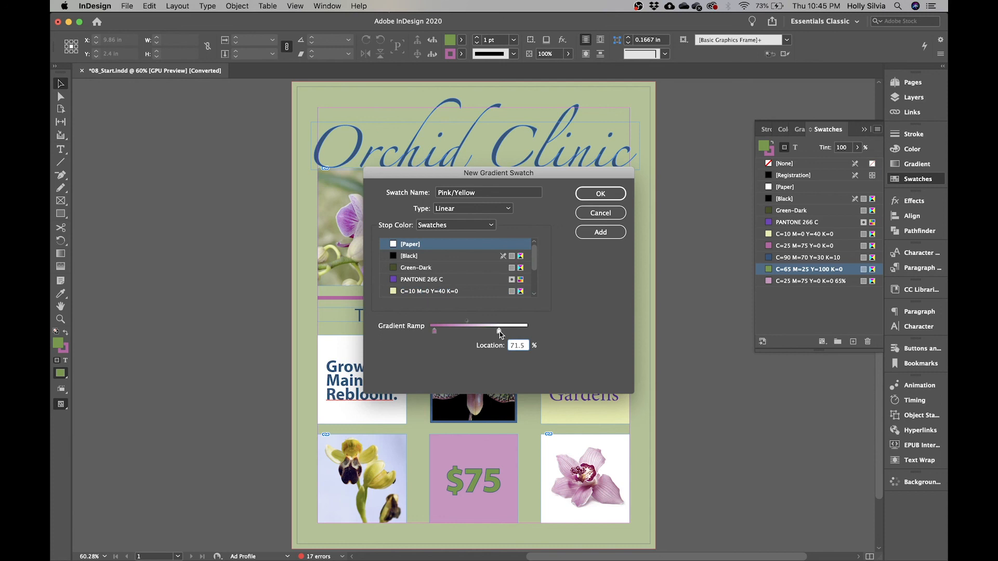
click(411, 292)
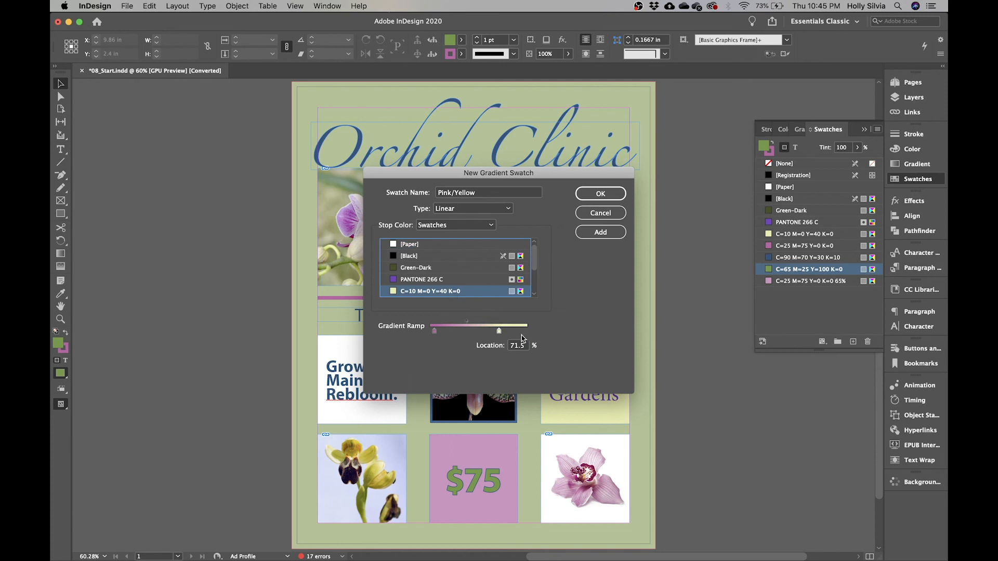
click(523, 349)
key(BackSpace)
key(BackSpace)
key(BackSpace)
text(0)
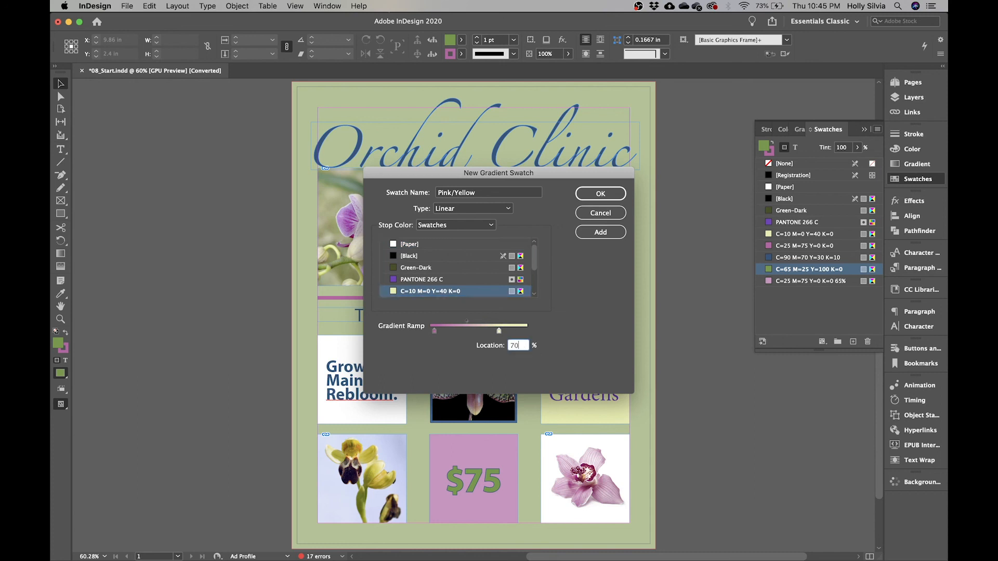
key(Return)
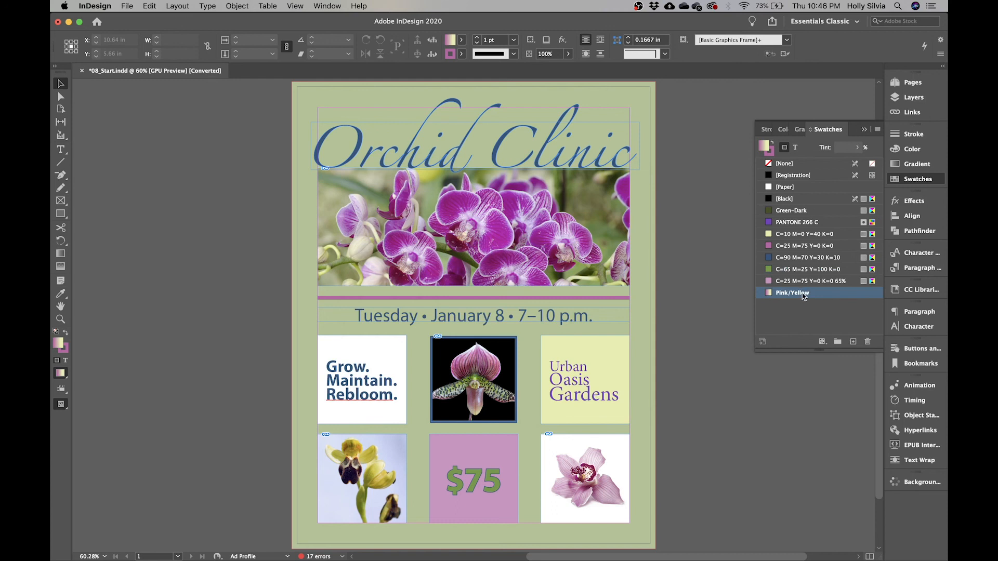
Fill the "Grow. Maintain. Rebloom." frame with the Pink/Yellow gradient, redirect it vertically from above to below the frame, and deselect.
click(372, 347)
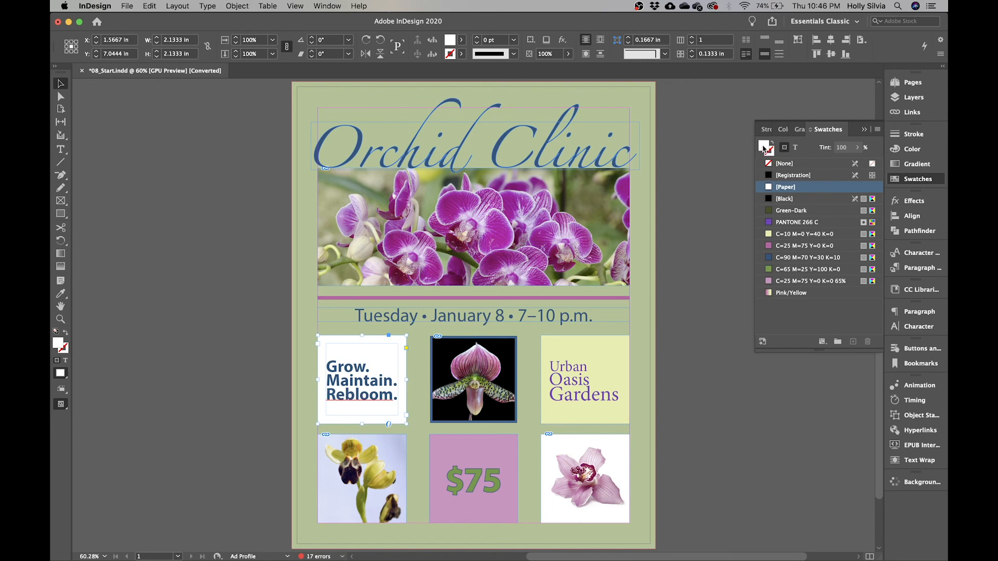
click(816, 294)
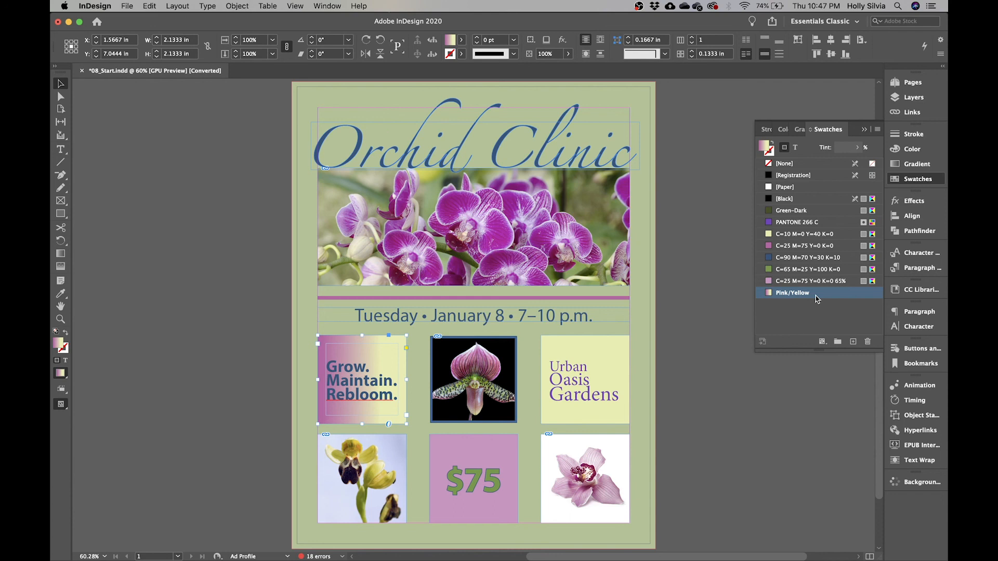
key(g)
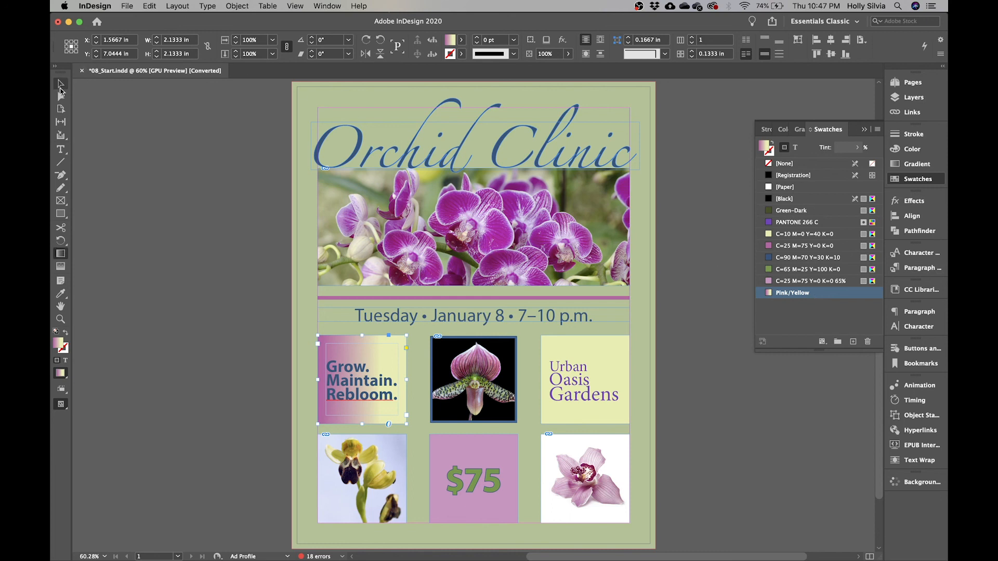
click(61, 254)
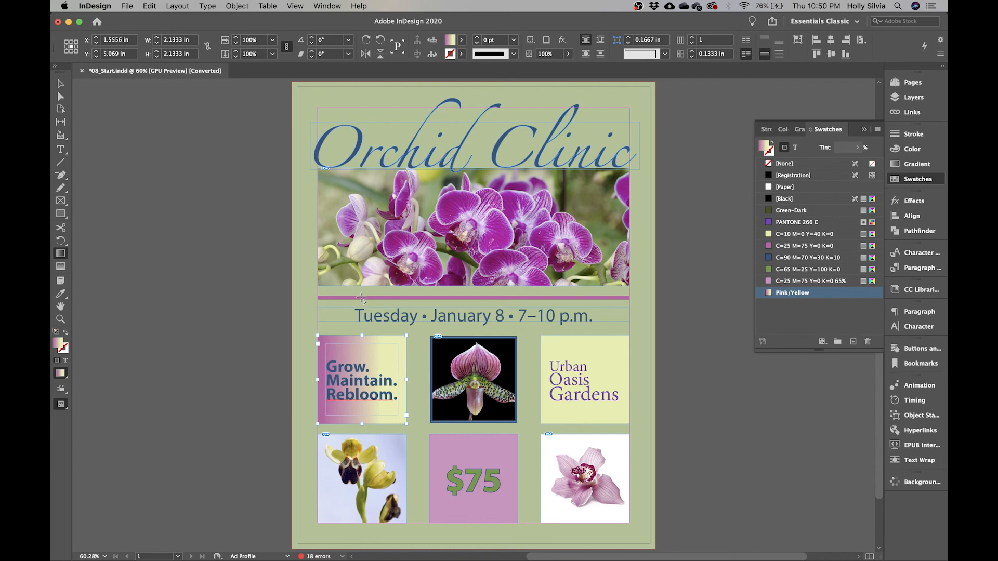
drag(361, 300, 362, 473)
drag(357, 463, 358, 456)
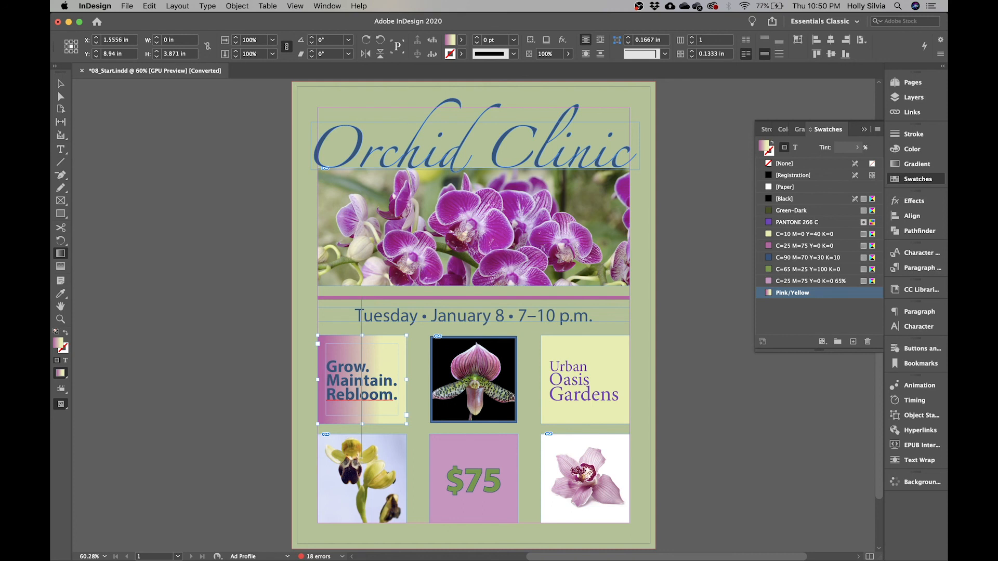
drag(358, 456, 358, 457)
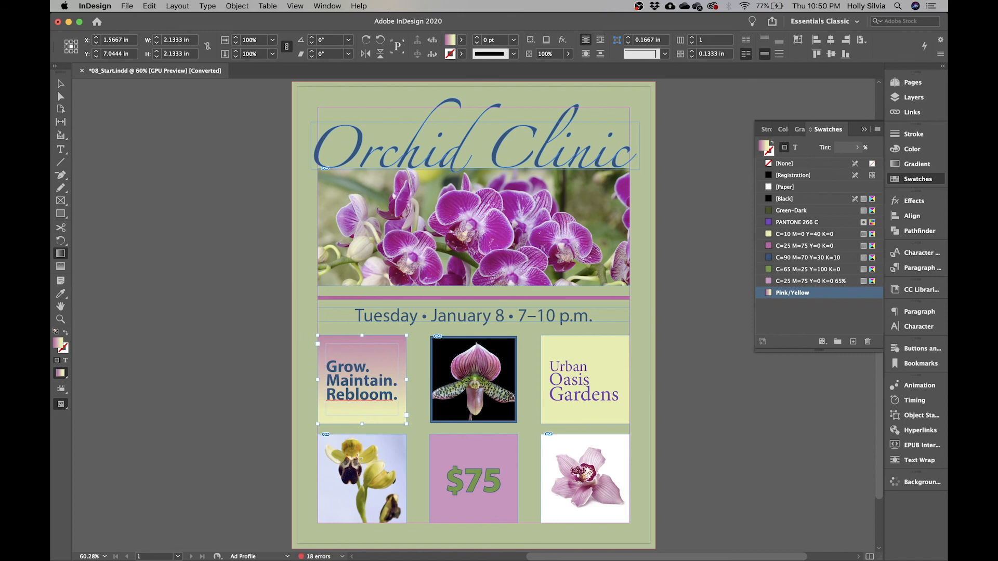
drag(323, 380, 373, 378)
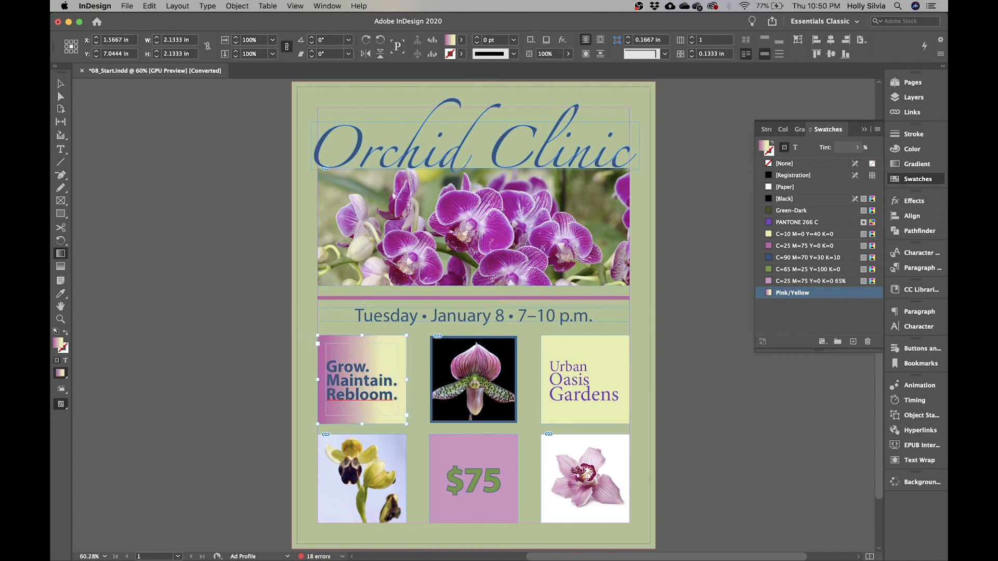
drag(363, 300, 365, 470)
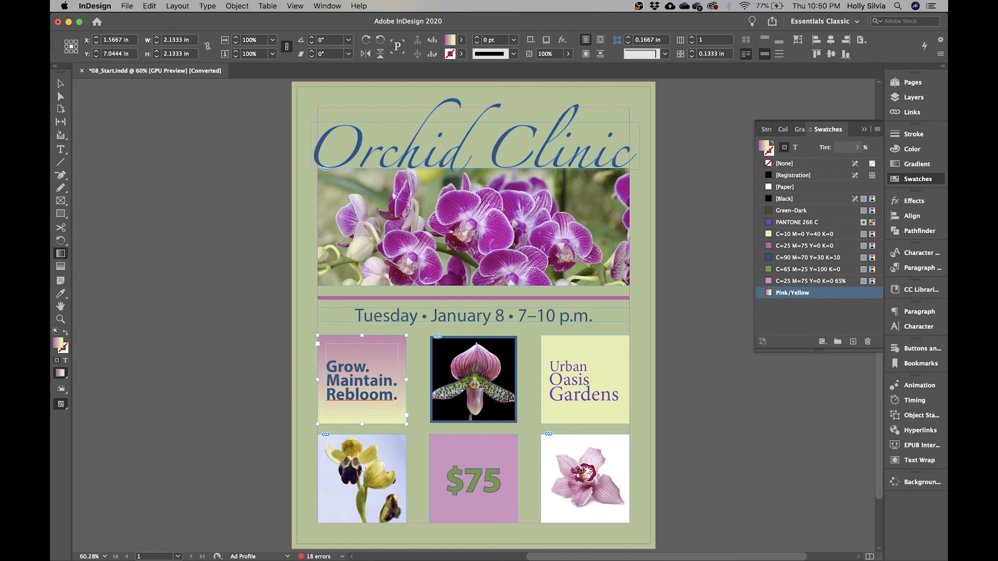
key(v)
click(204, 253)
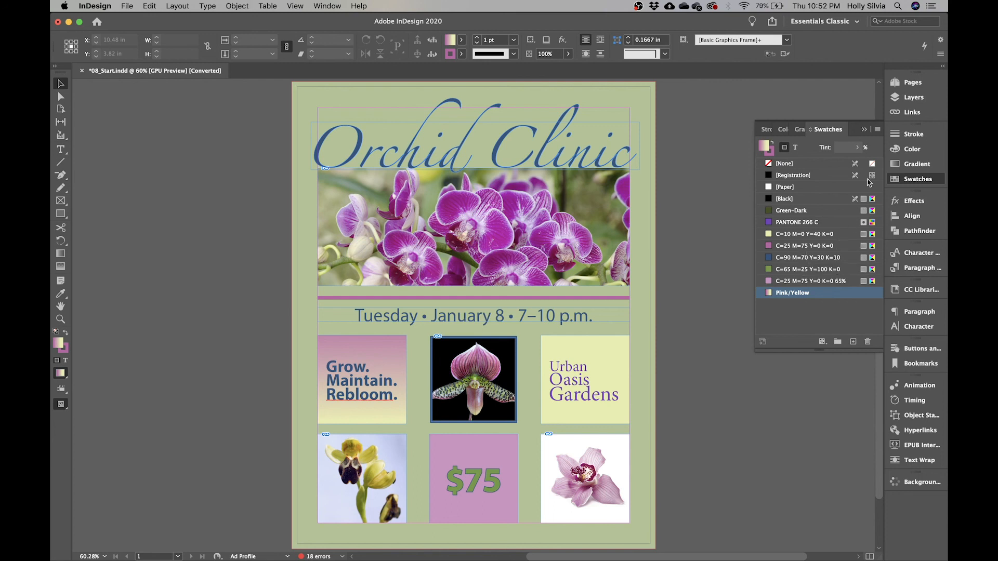
Create a color group named Orchid Clinic Ad from the Pink/Yellow gradient swatch.
click(877, 129)
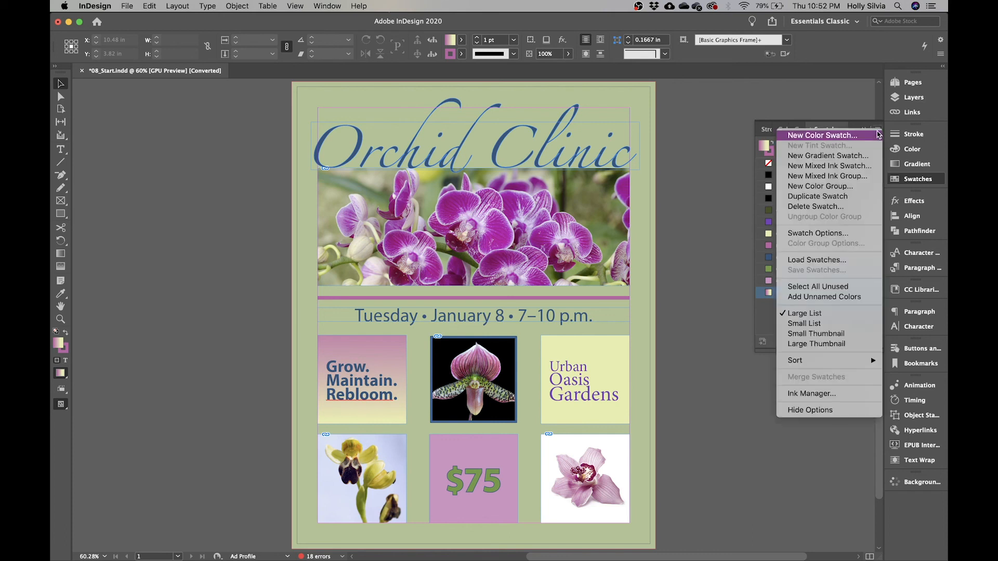
click(833, 188)
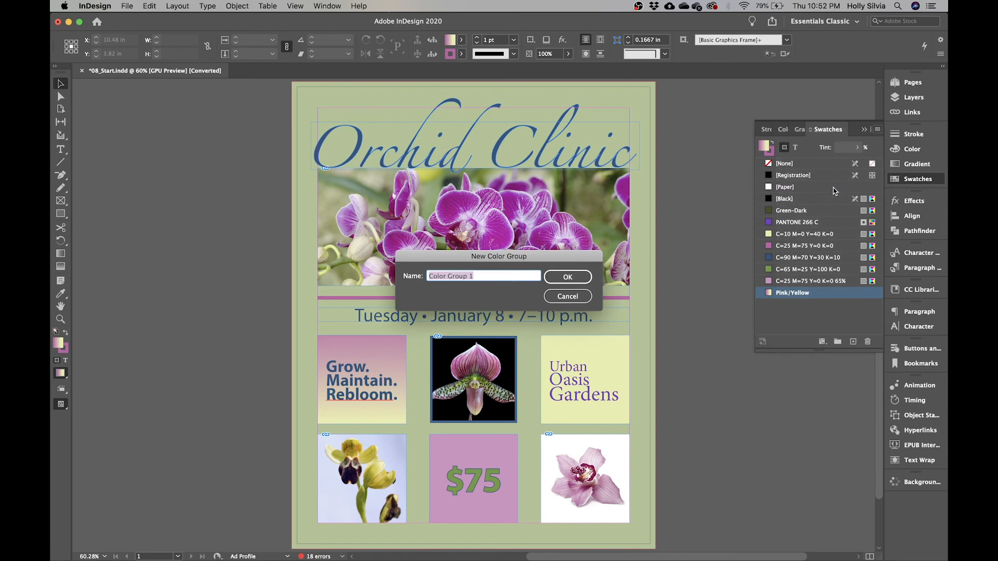
text(Or)
text(chid )
text(Clo)
key(BackSpace)
text(inic Ad)
click(581, 276)
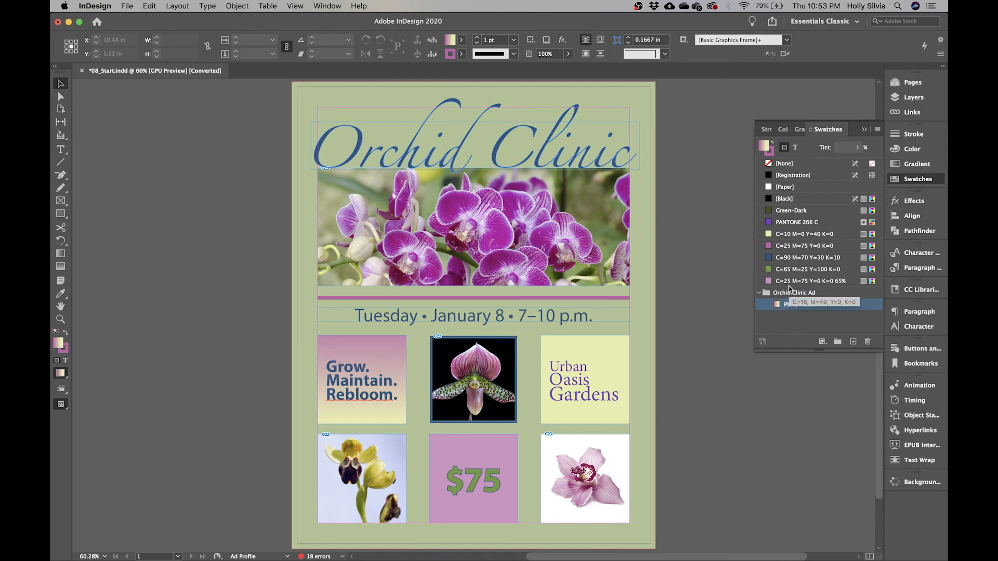
Move the swatches from Green-Dark through the 65% pink tint into the Orchid Clinic Ad group, then collapse the group and close the swatches.
click(792, 211)
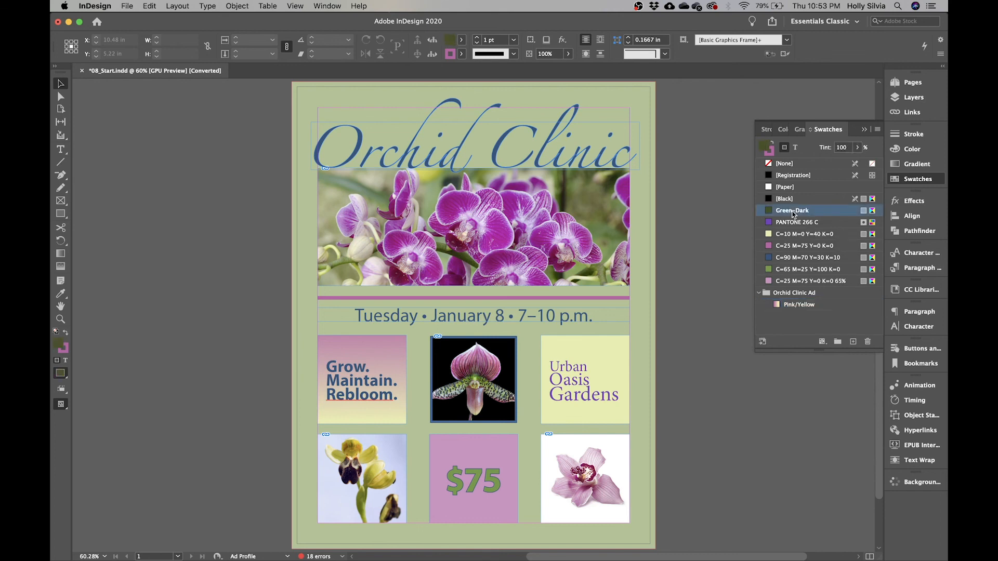
shift+click(809, 281)
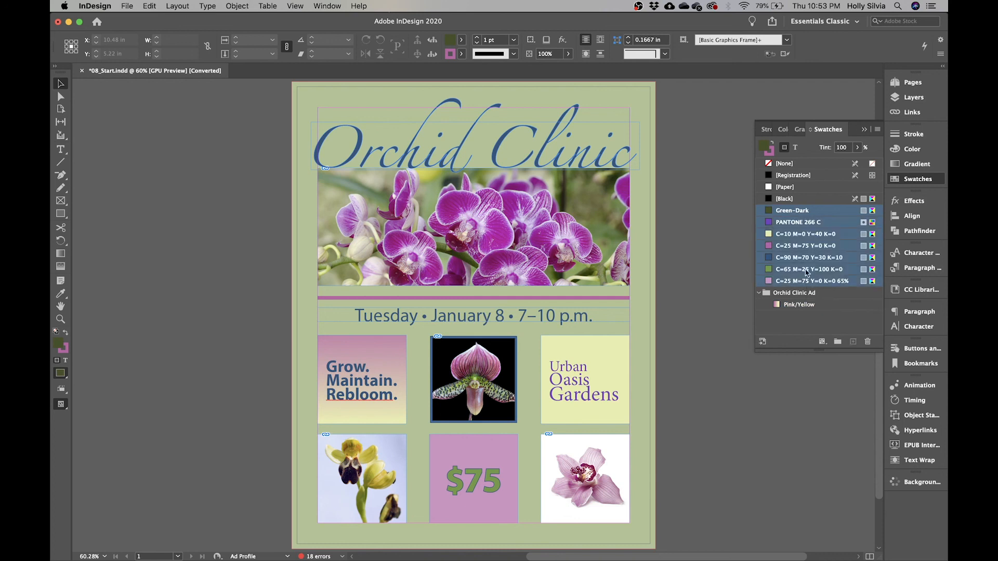
drag(816, 217, 802, 305)
drag(801, 304, 801, 303)
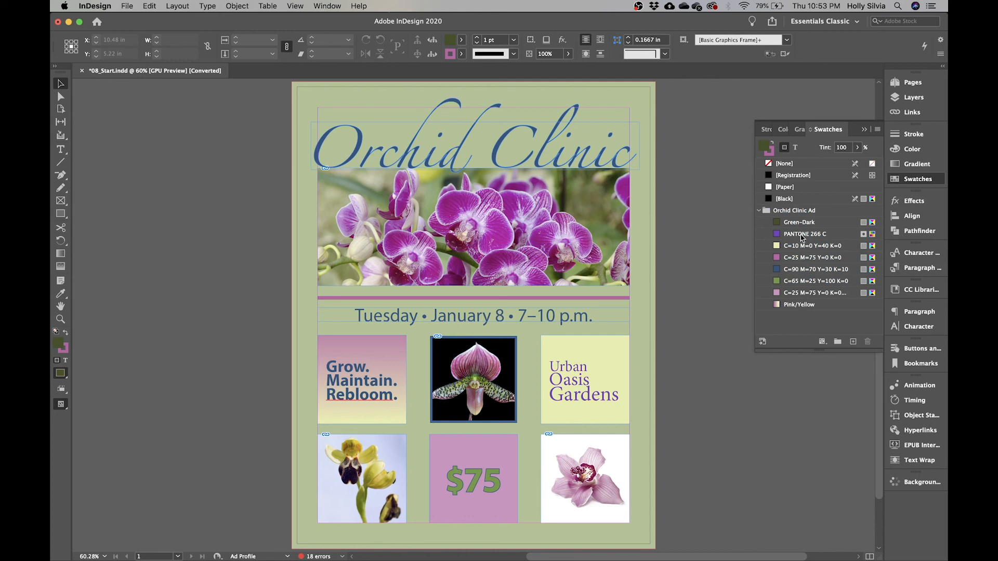
click(760, 211)
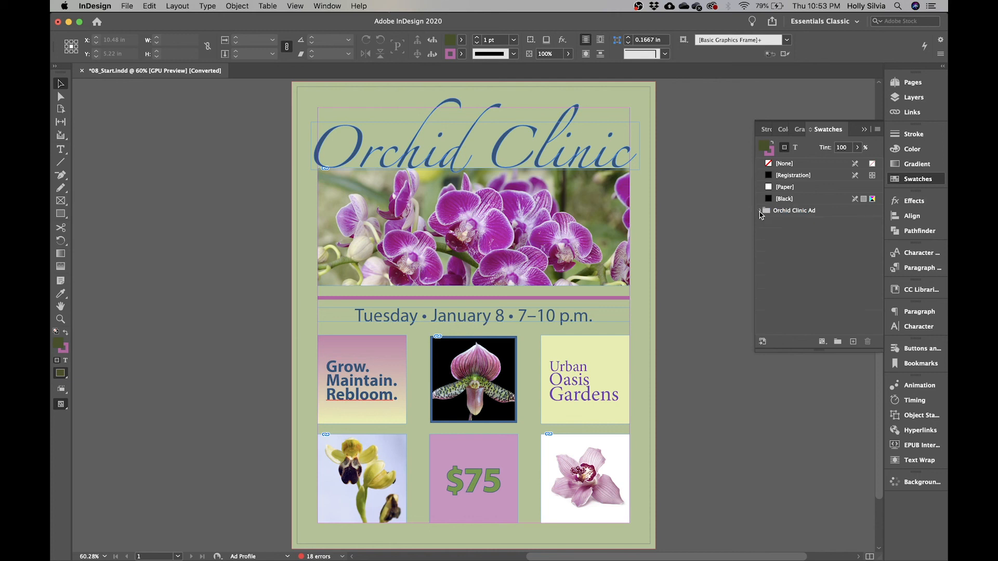
click(759, 211)
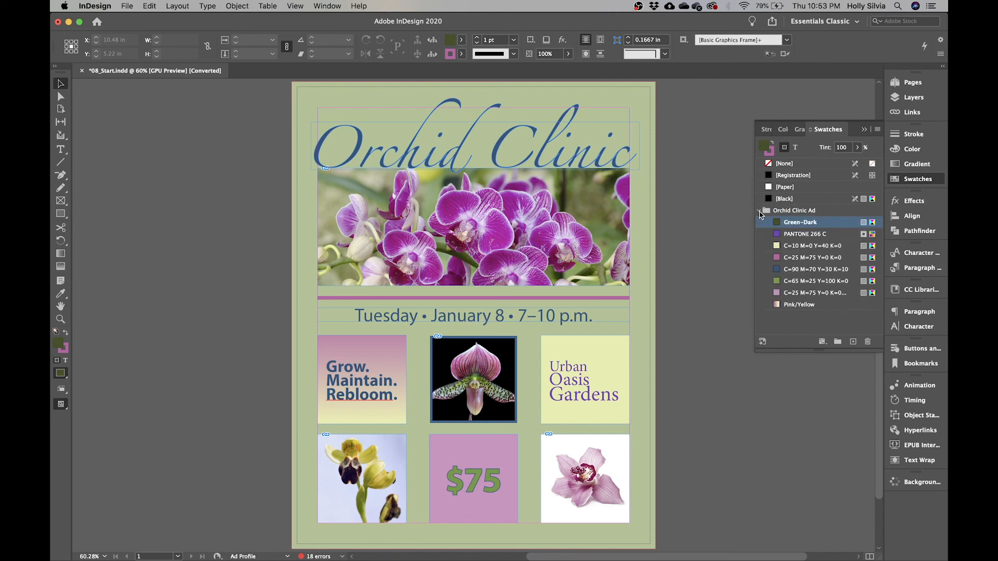
click(759, 211)
click(917, 179)
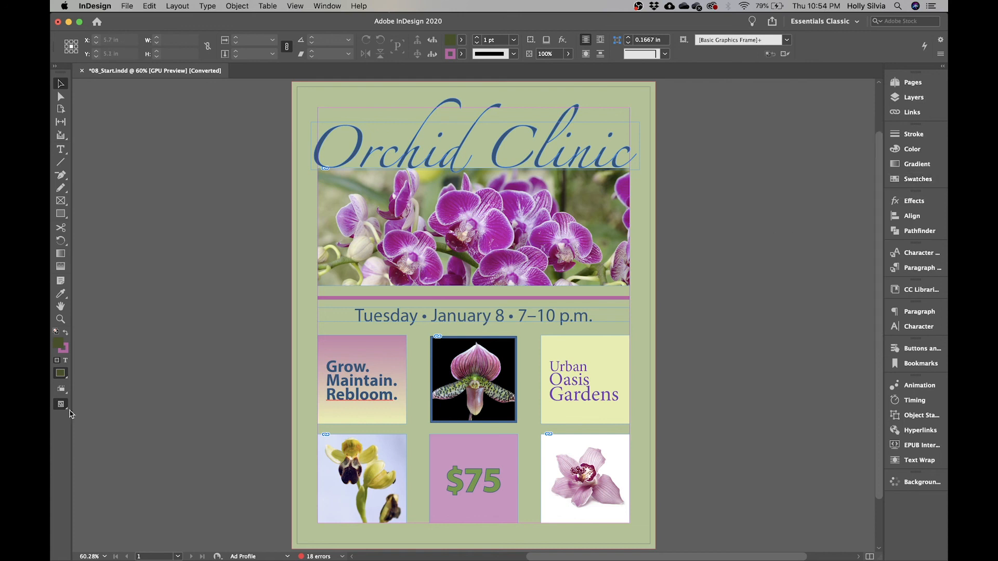
Preview the finished flyer full screen in Presentation mode and return to the normal view.
key(shift+w)
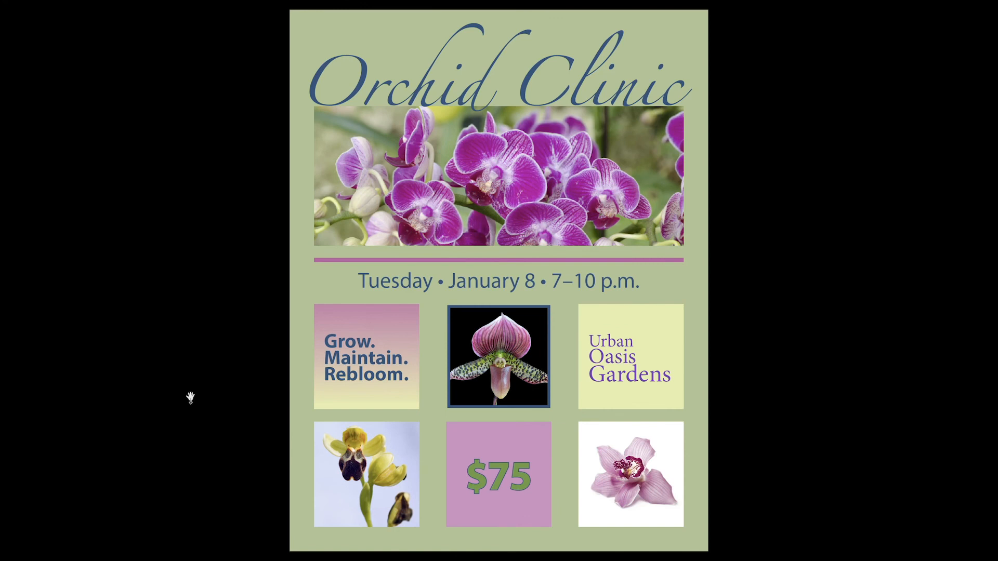
mouse_move(947, 282)
key(Escape)
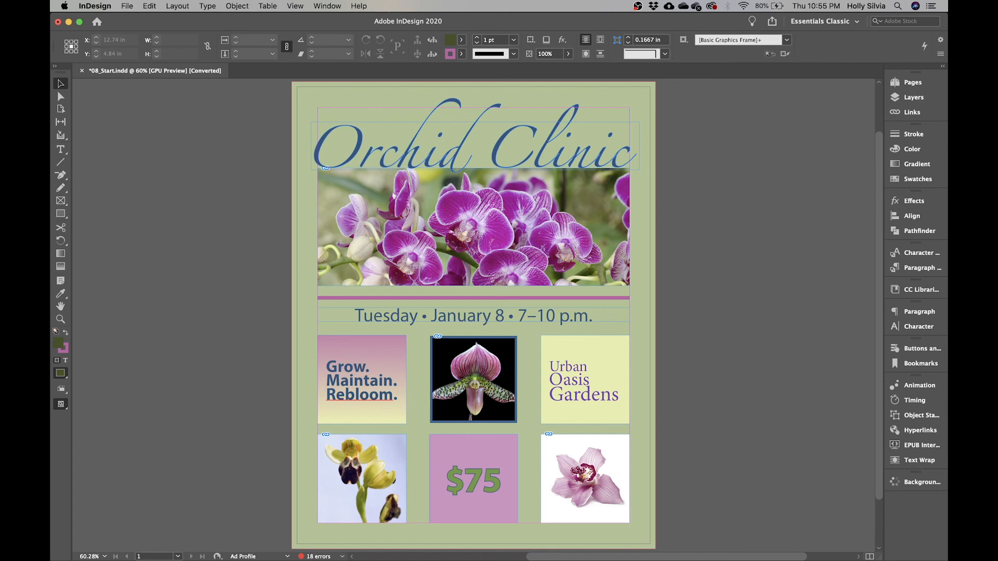
Extract a color theme from the orchid photo with the black background using the Color Theme tool.
key(super+equal)
key(super+equal)
key(super+equal)
key(super+equal)
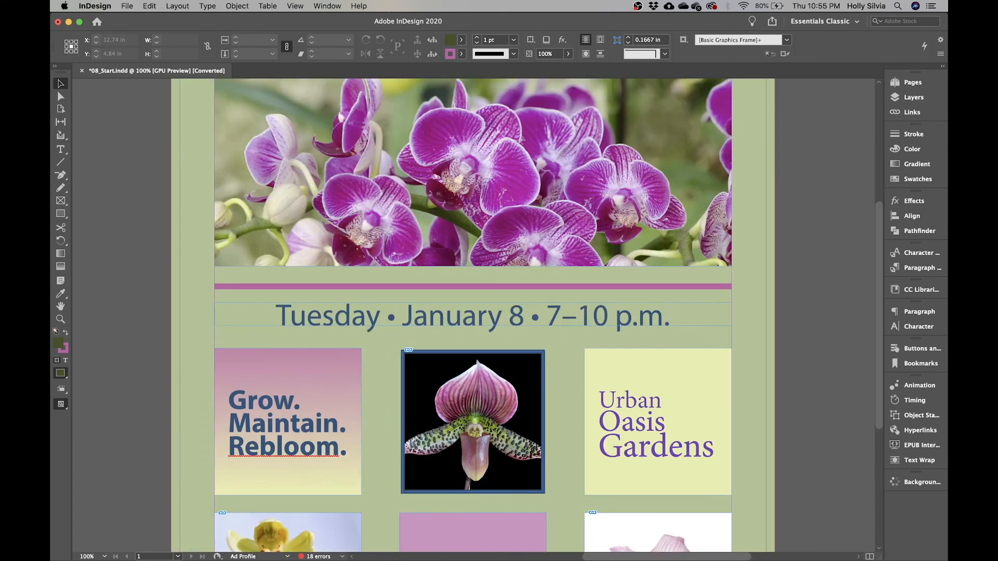
scroll(693, 268, down, 10)
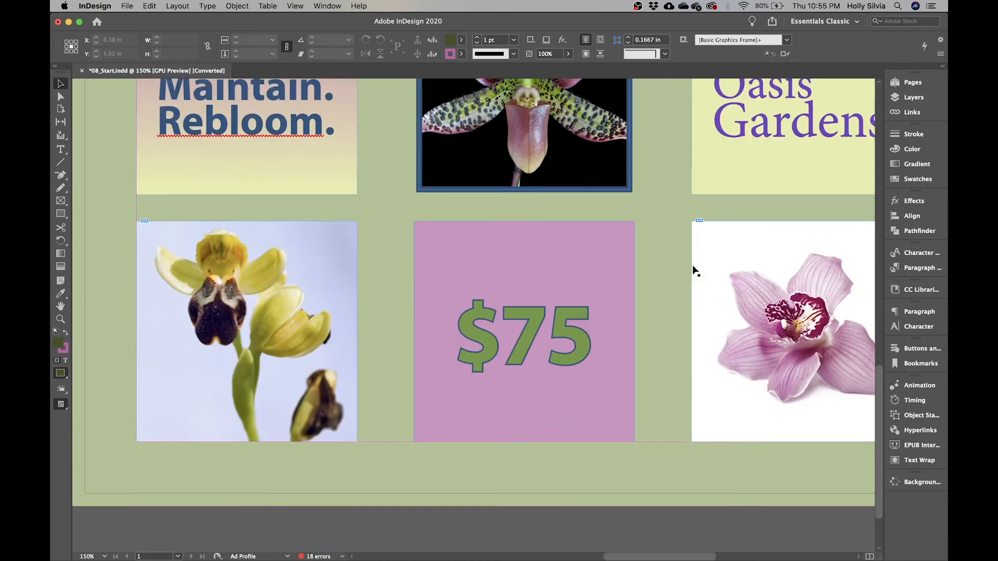
scroll(693, 268, up, 3)
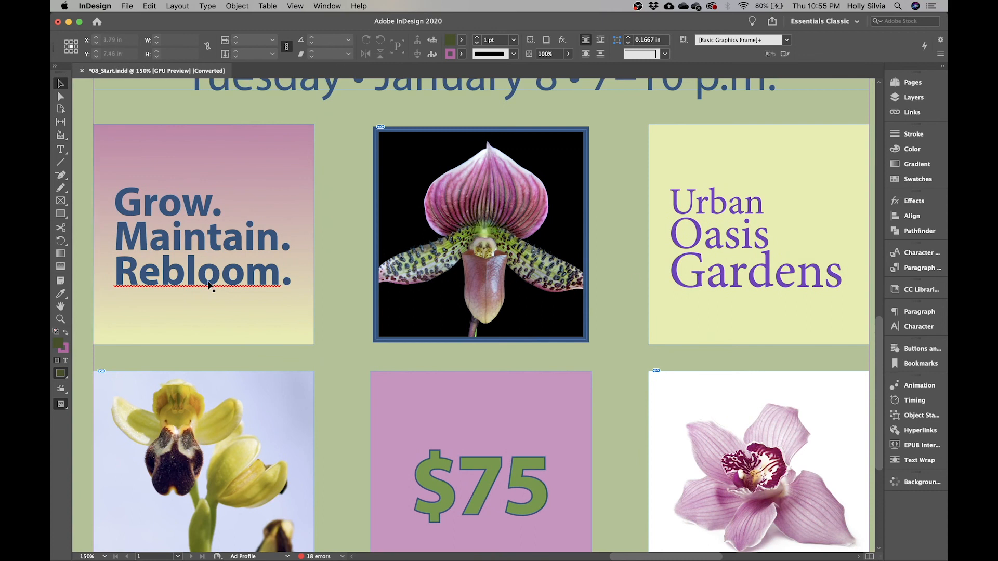
click(61, 296)
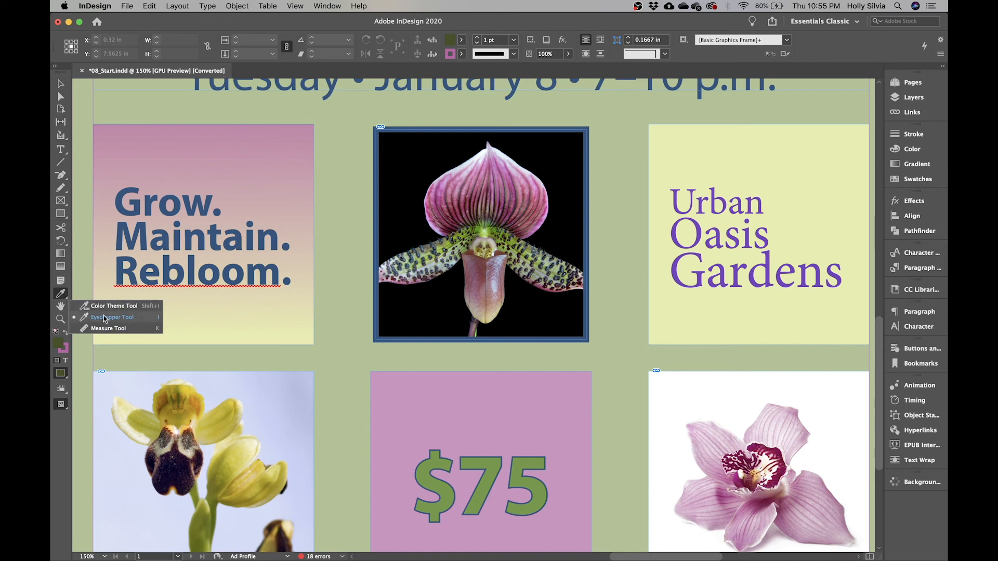
click(110, 306)
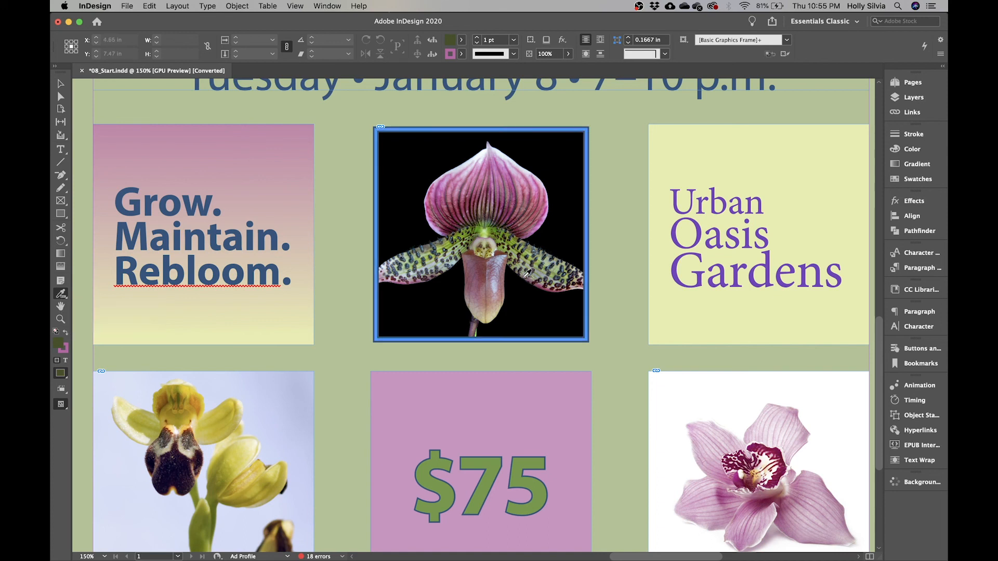
click(479, 178)
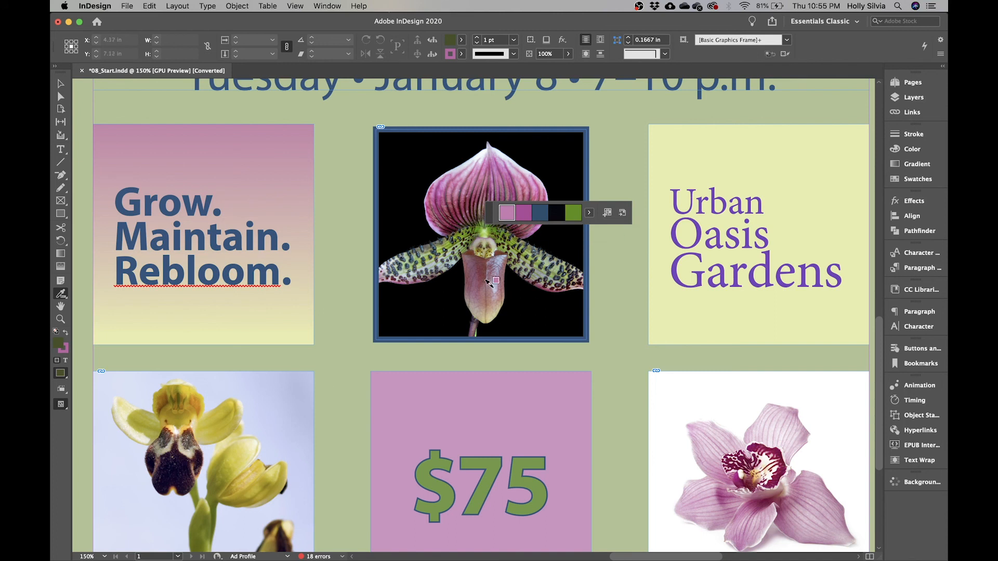
Review the Colorful, Bright, Dark, Deep and Muted variations of the extracted color theme.
click(589, 213)
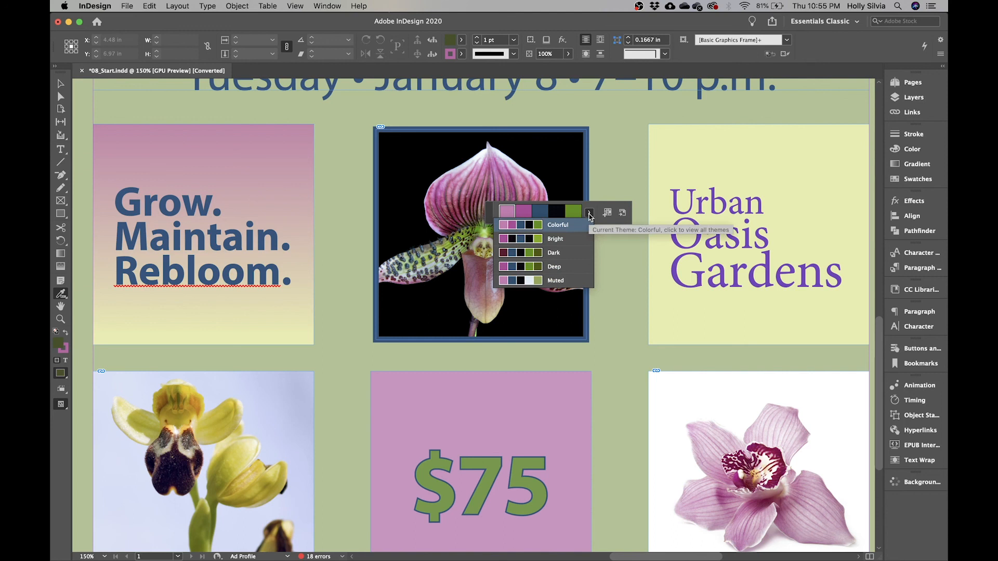
click(589, 214)
click(589, 213)
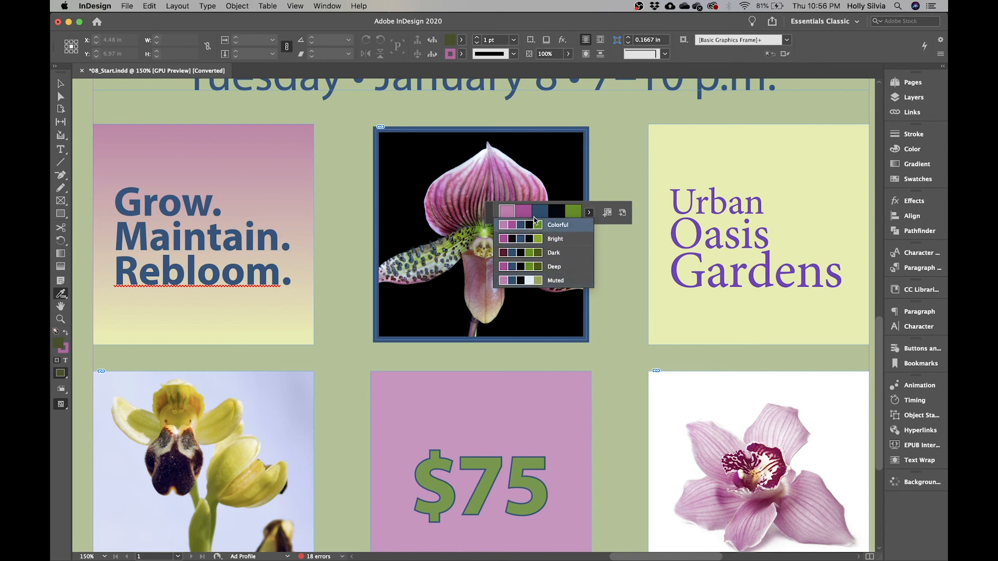
click(589, 213)
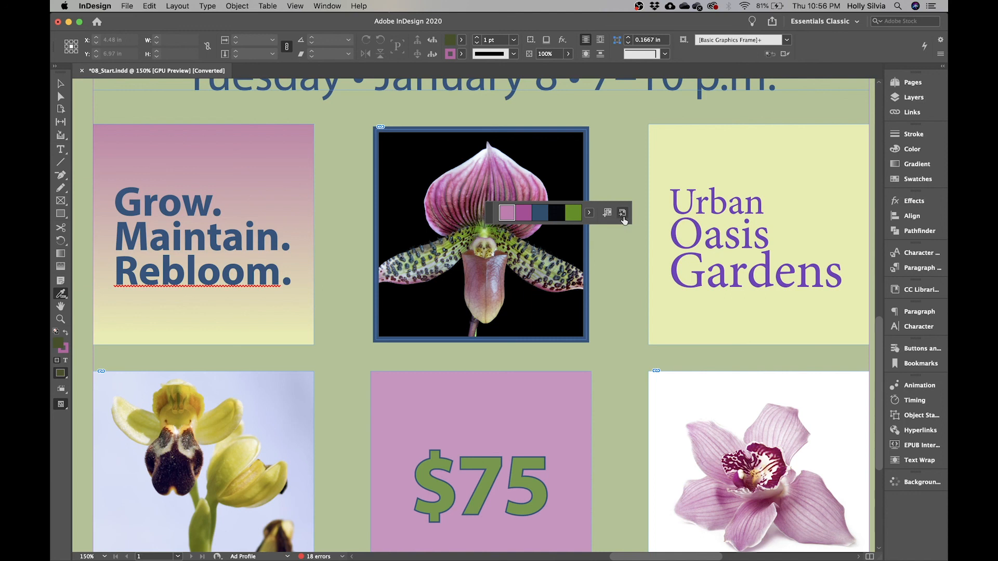
Open CC Libraries and dock it between Paragraph Styles and Paragraph, displaying the contents of My Library.
click(327, 6)
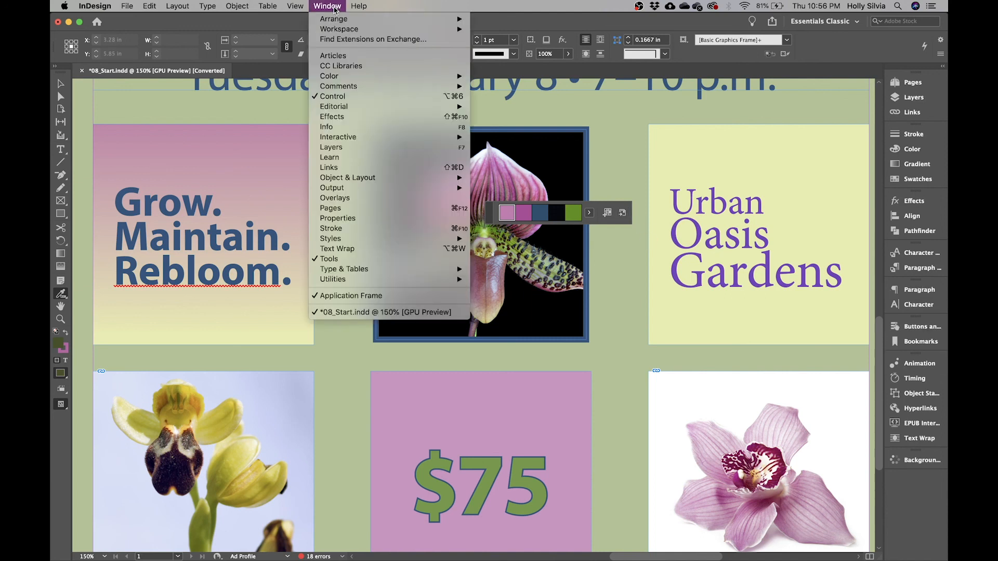
click(338, 67)
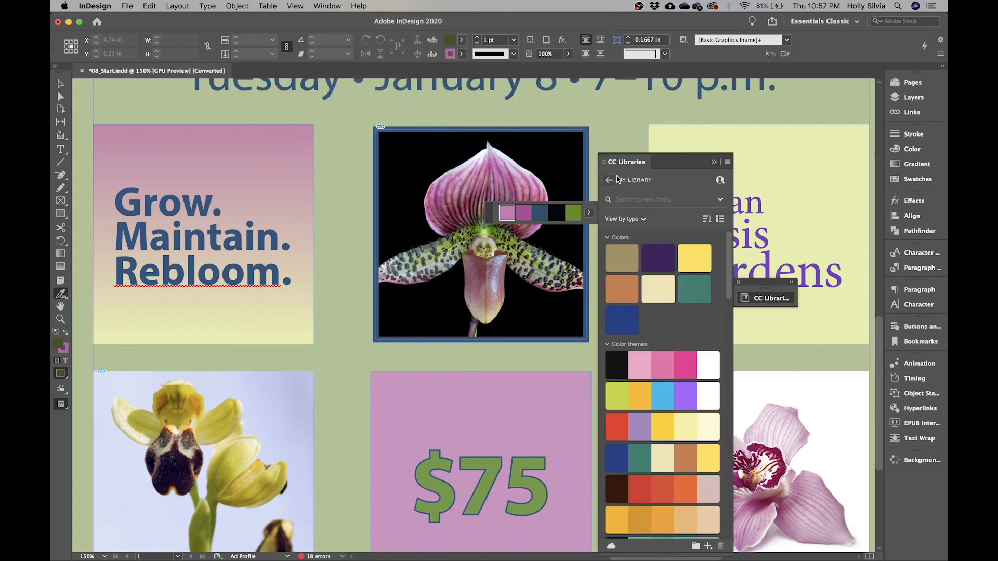
drag(755, 283, 906, 283)
click(915, 294)
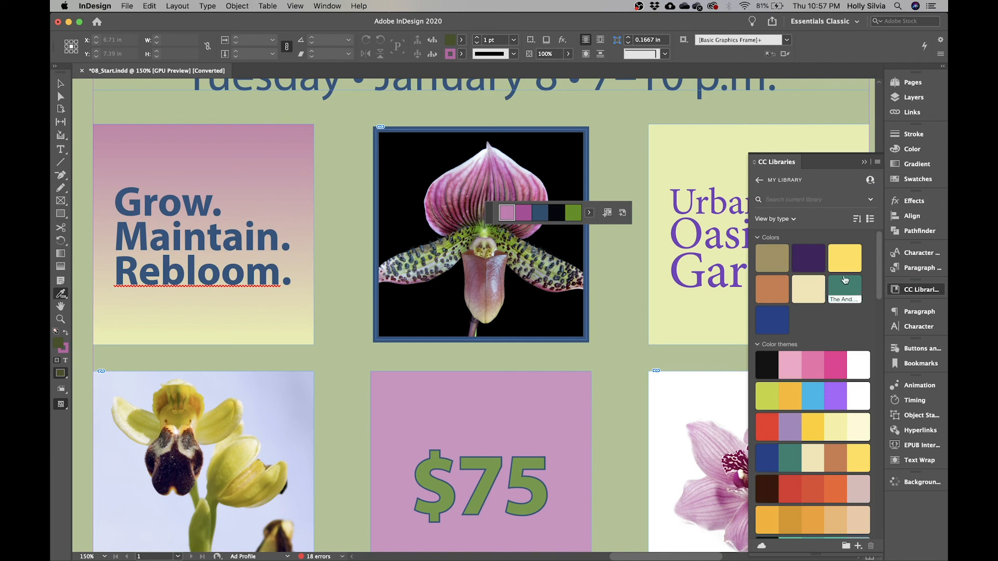
Examine the colors, color themes and graphics stored in My Library, and collapse CC Libraries.
mouse_move(817, 279)
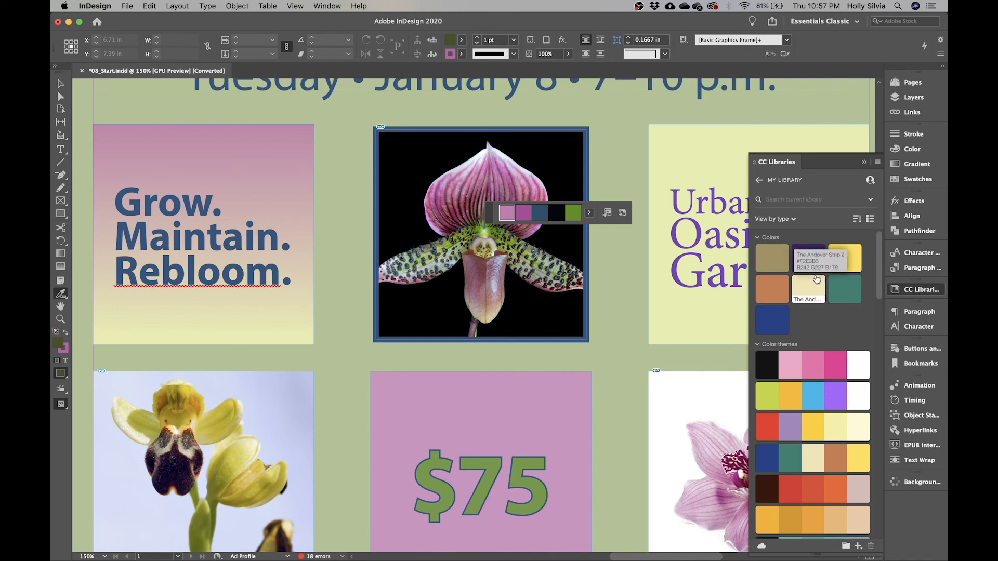
scroll(823, 340, down, 2)
scroll(822, 341, down, 10)
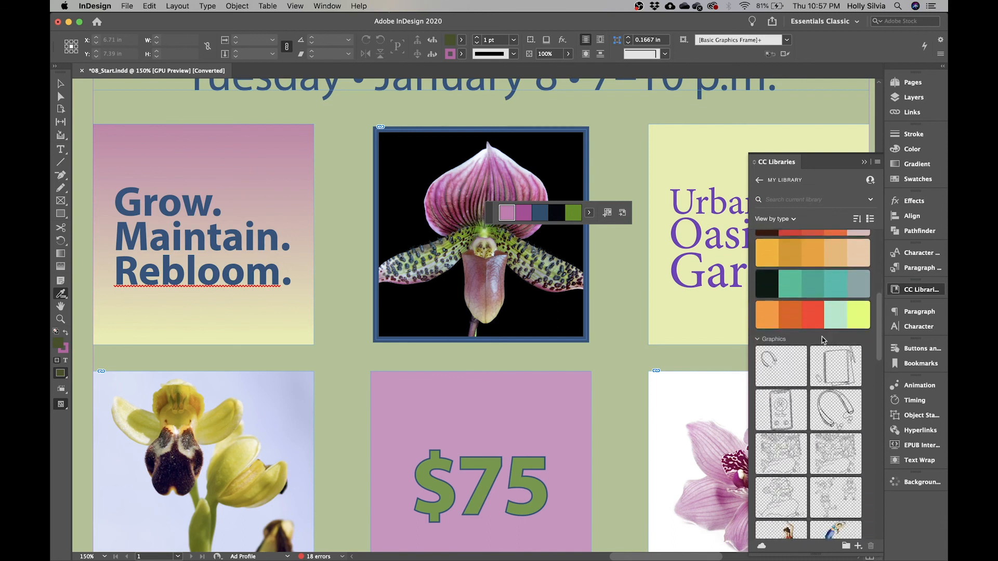
scroll(823, 341, down, 2)
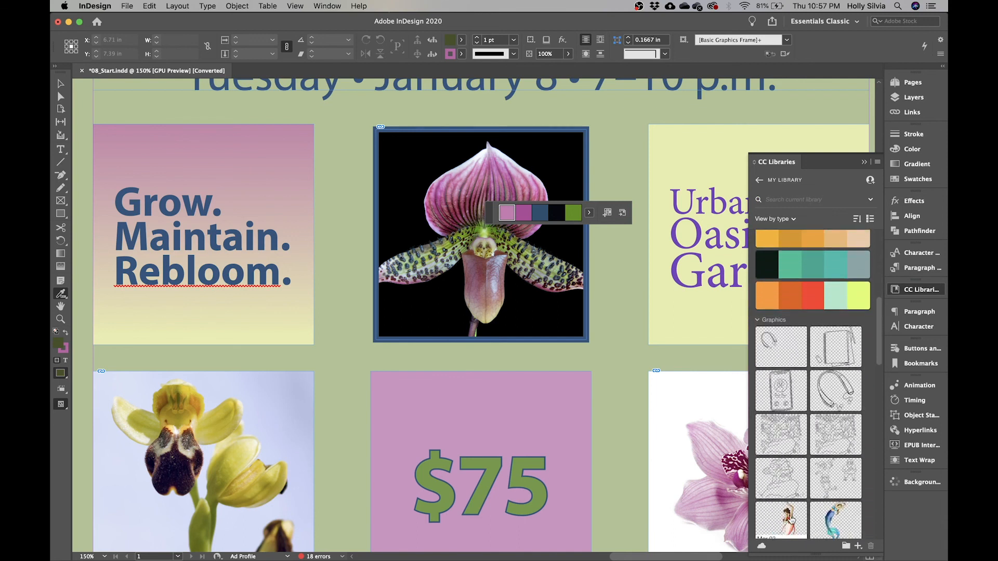
mouse_move(790, 518)
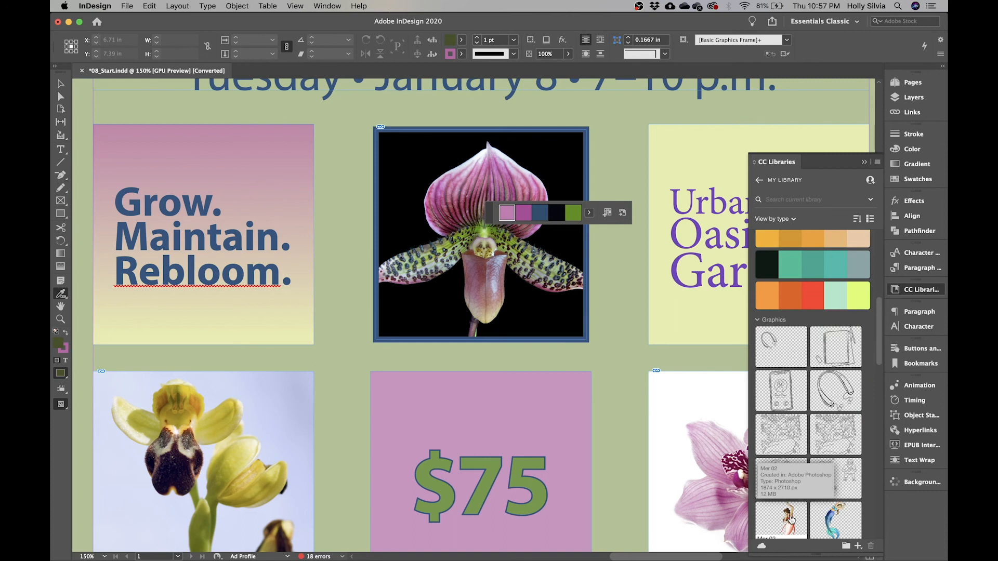
scroll(790, 518, down, 5)
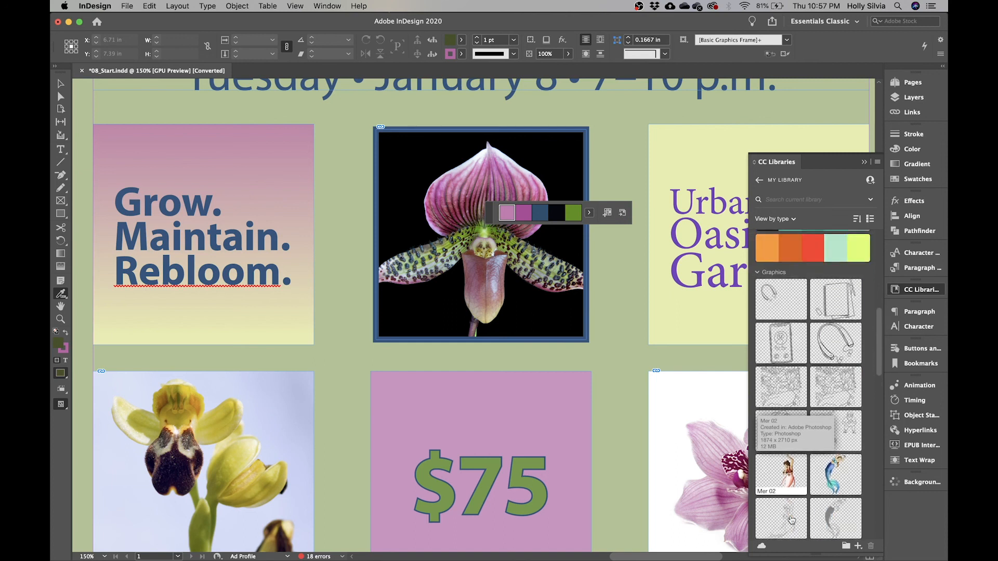
scroll(790, 518, up, 15)
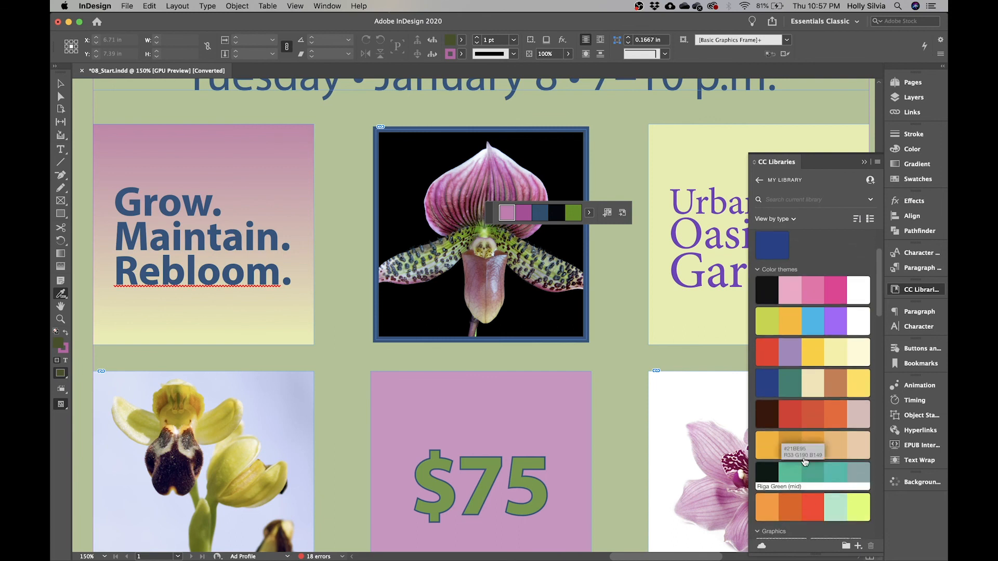
scroll(800, 354, up, 3)
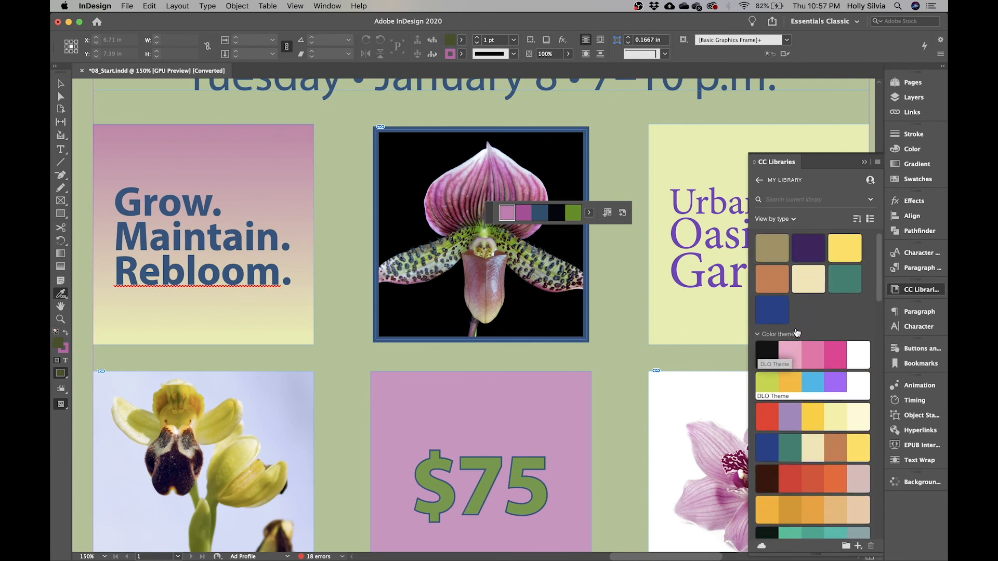
scroll(796, 333, up, 1)
click(924, 290)
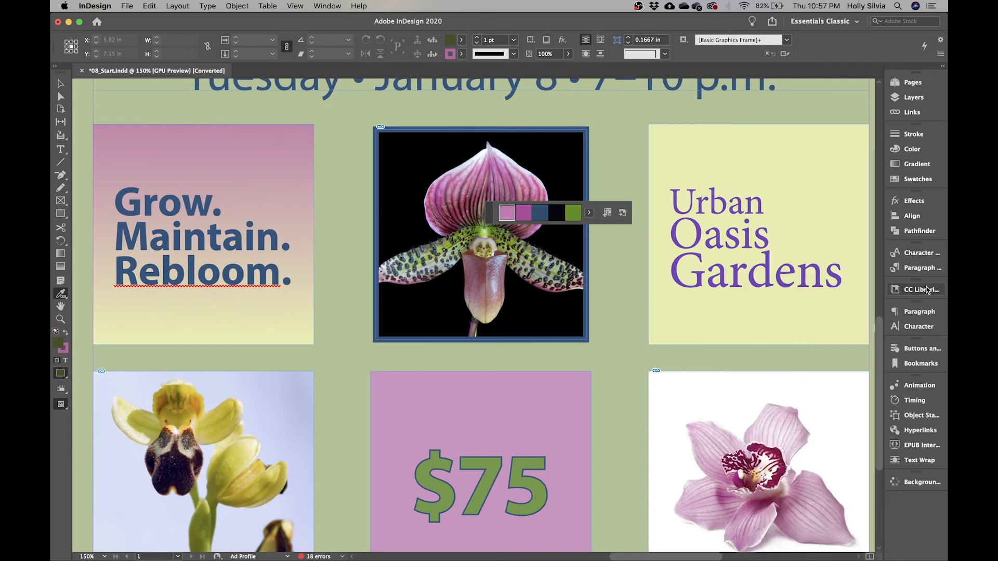
Add the extracted Colorful theme to the swatches, check its Colorful_Theme group, delete that group and collapse the swatches.
click(605, 214)
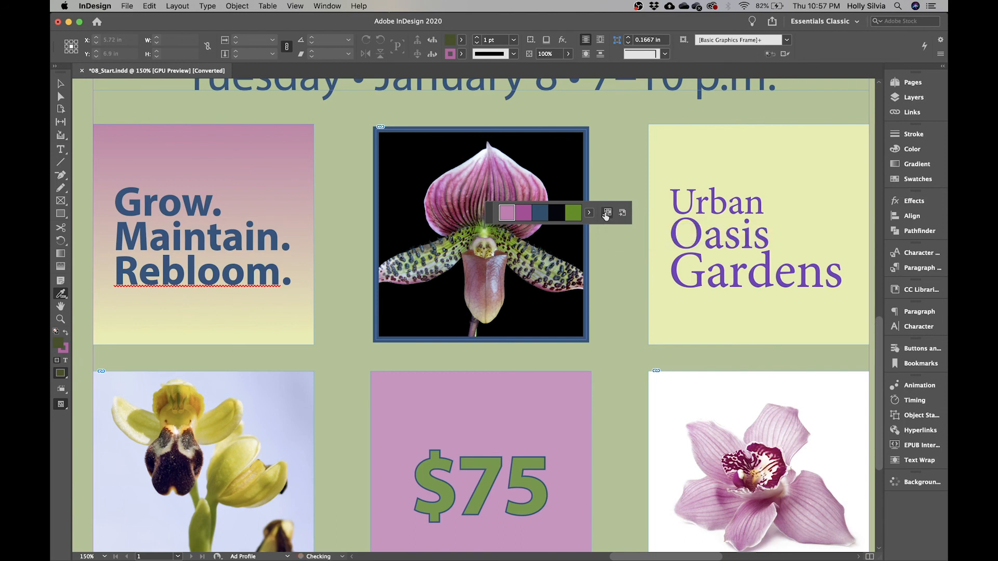
click(931, 178)
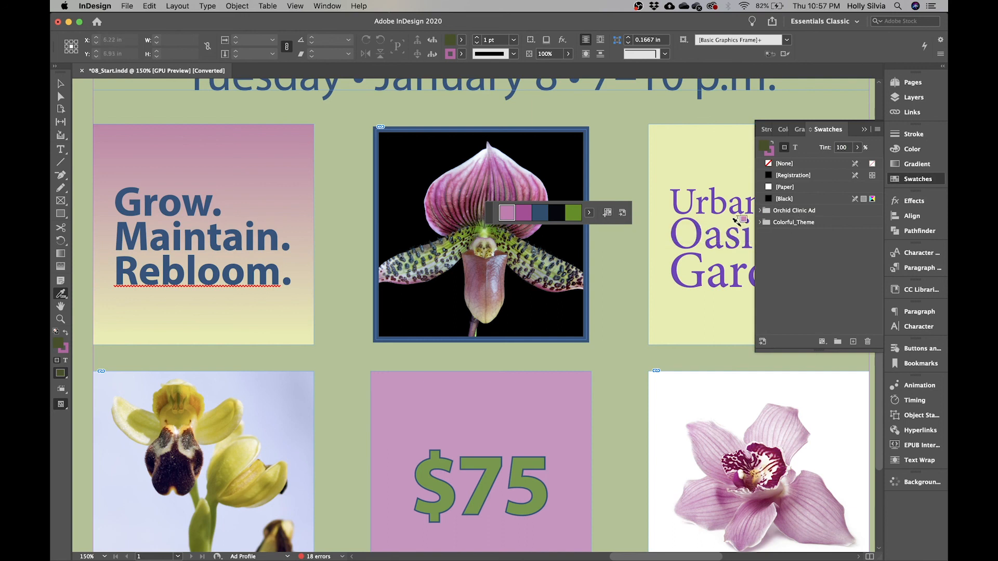
drag(798, 227, 868, 344)
click(929, 178)
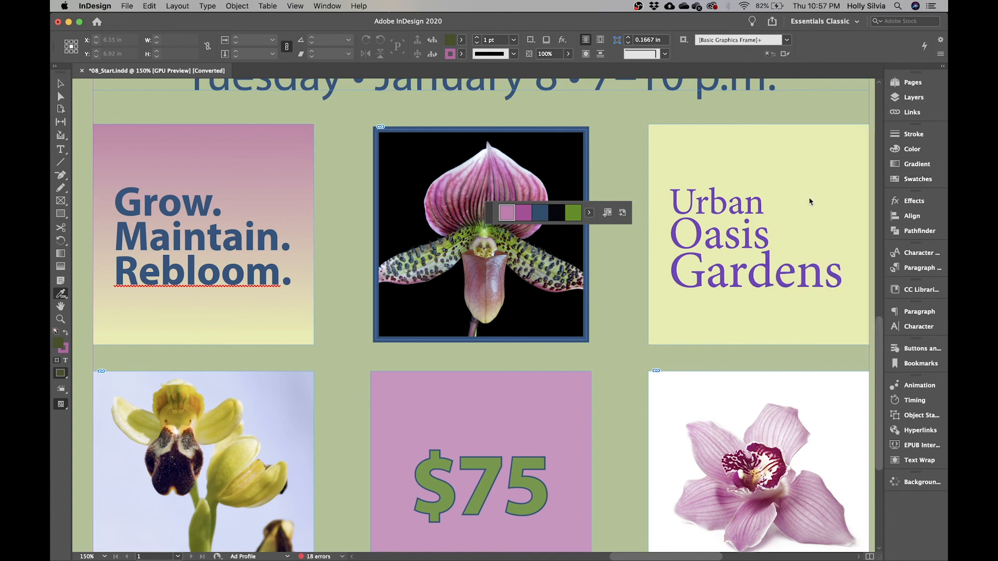
Open the list of variations for the color theme extracted from the orchid photo.
click(589, 213)
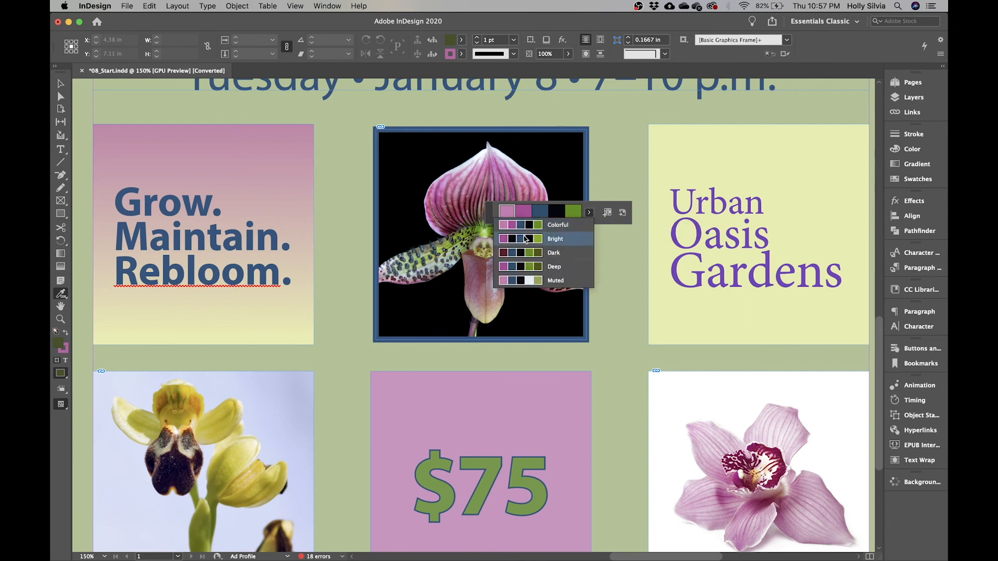